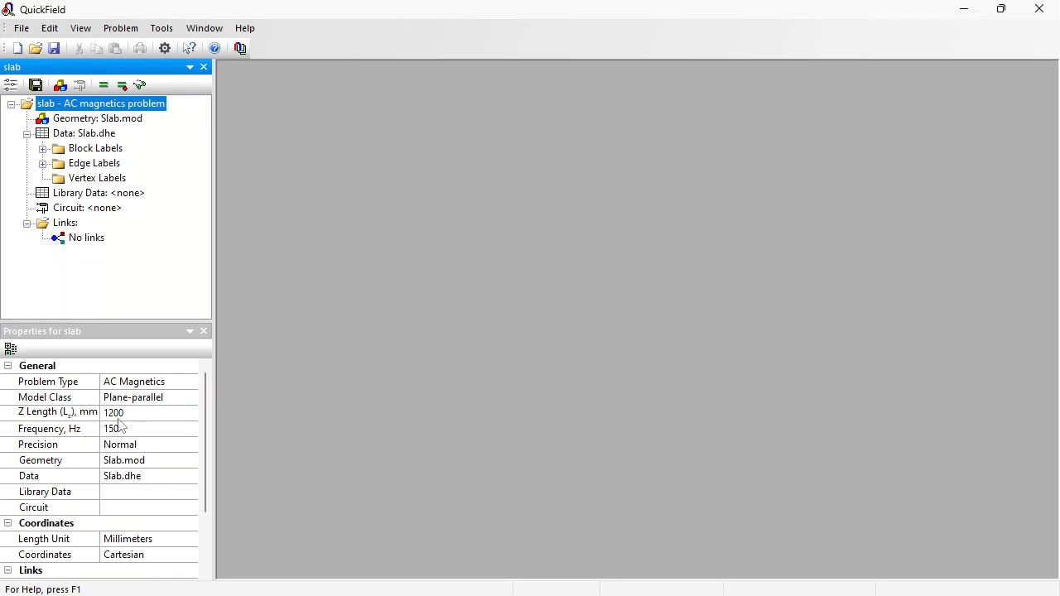
# - Open the geometry model and review the slab block label's properties without changing them
pyautogui.doubleClick(114, 119)
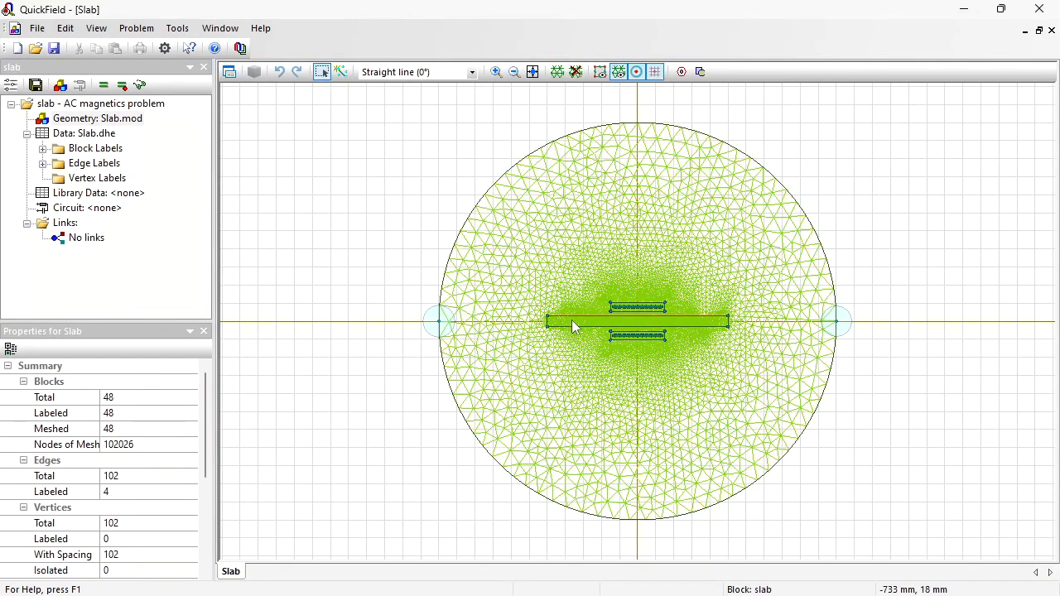
pyautogui.click(575, 323)
pyautogui.doubleClick(91, 222)
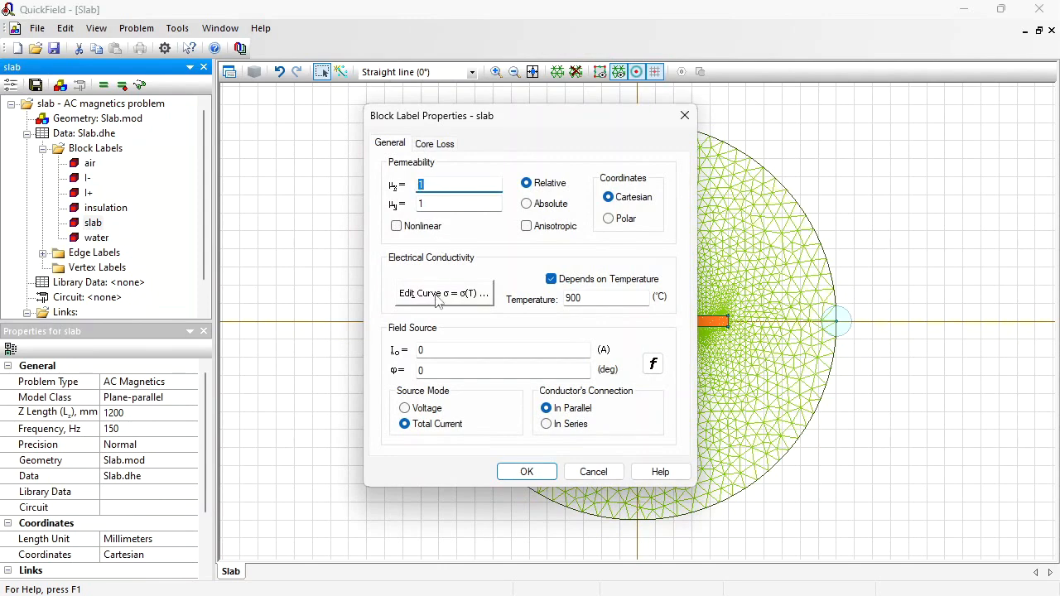
pyautogui.click(593, 472)
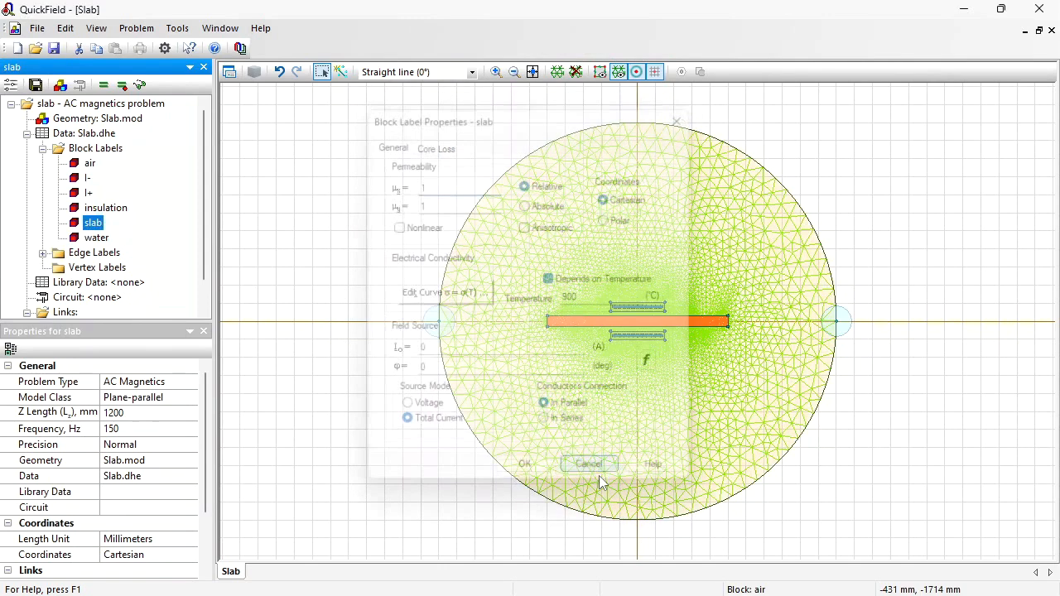
# - Zoom in on the conductors and review the I+ block label's properties without changing them
pyautogui.click(496, 72)
pyautogui.moveTo(604, 287); pyautogui.dragTo(657, 361)
pyautogui.click(86, 193)
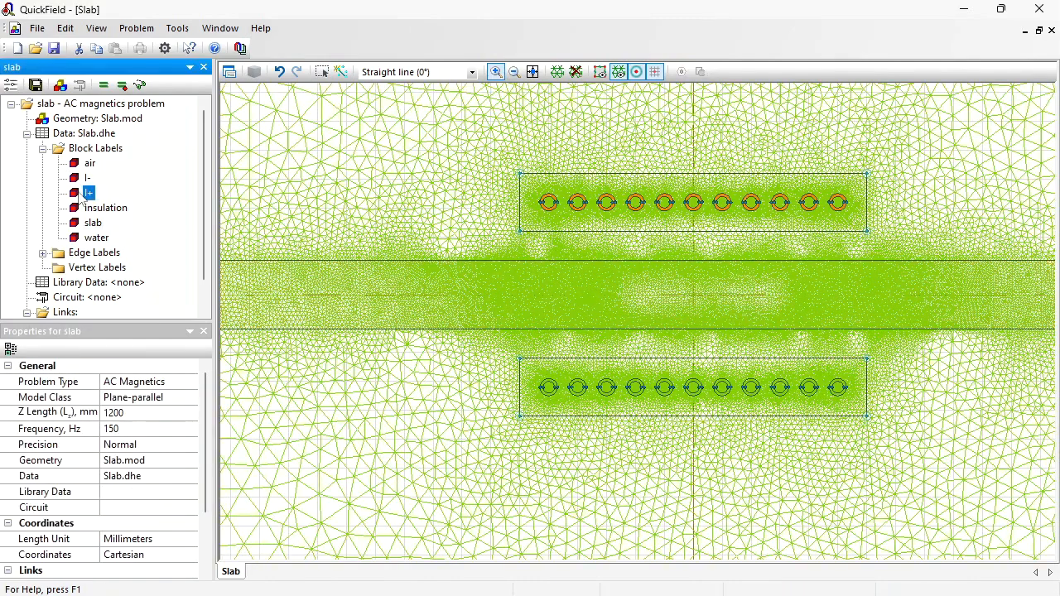
pyautogui.doubleClick(83, 193)
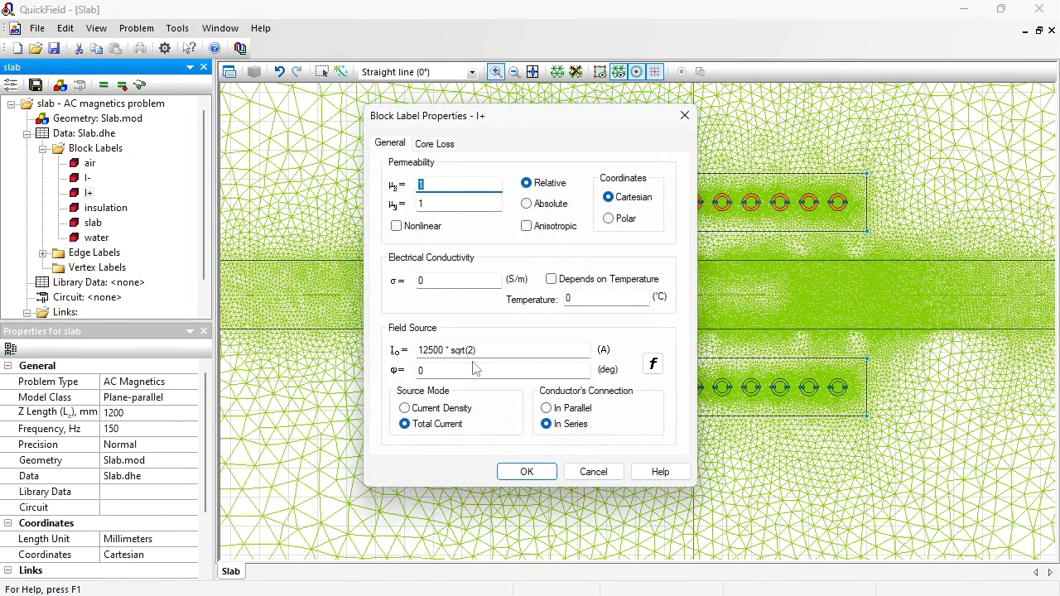
pyautogui.click(593, 471)
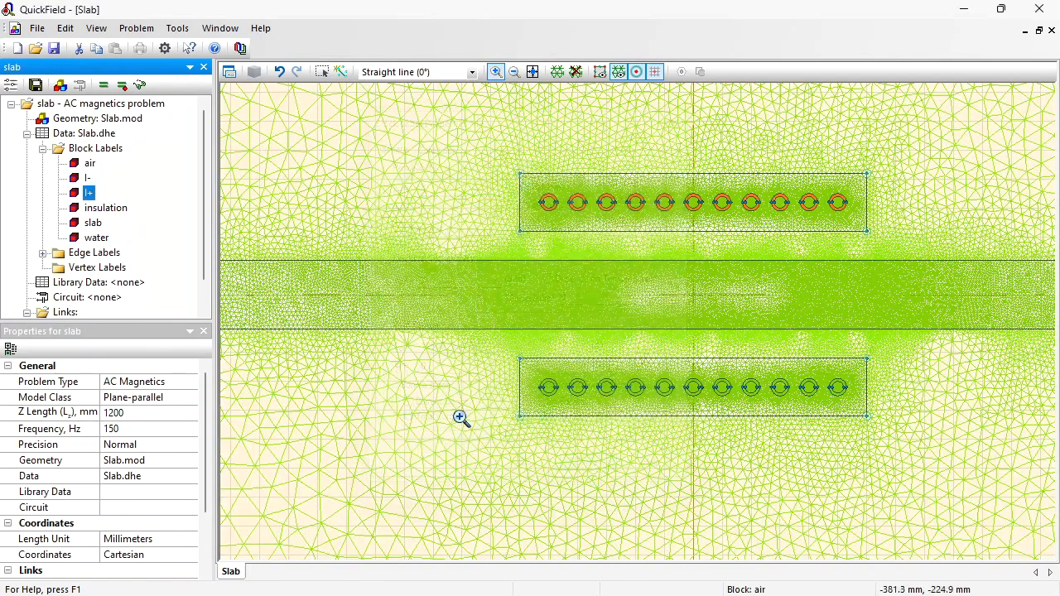
# - Solve the problem and switch the color map quantity to Joule Heat Q
pyautogui.click(139, 85)
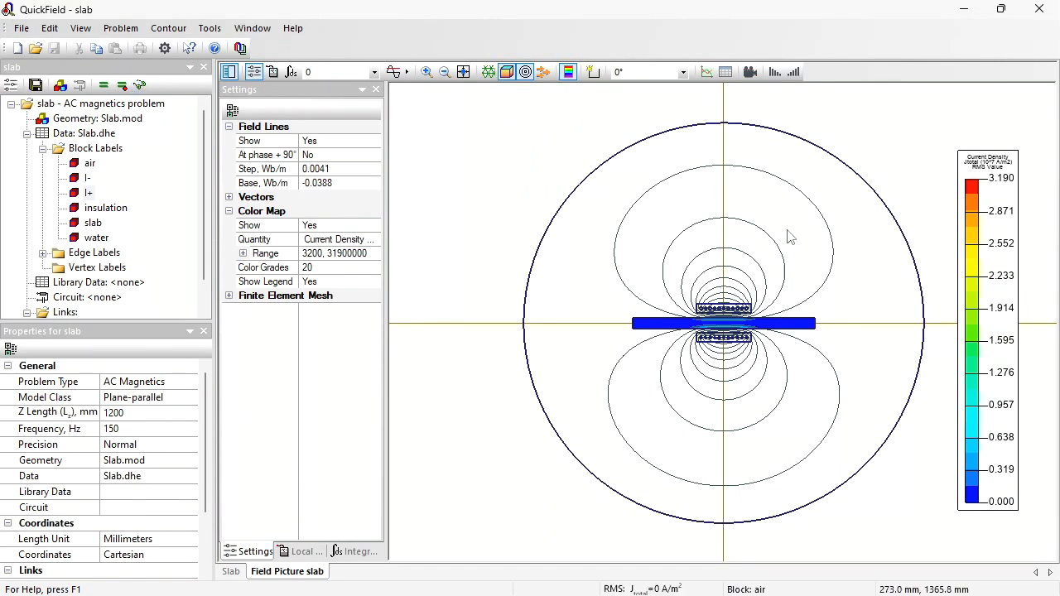
pyautogui.click(375, 240)
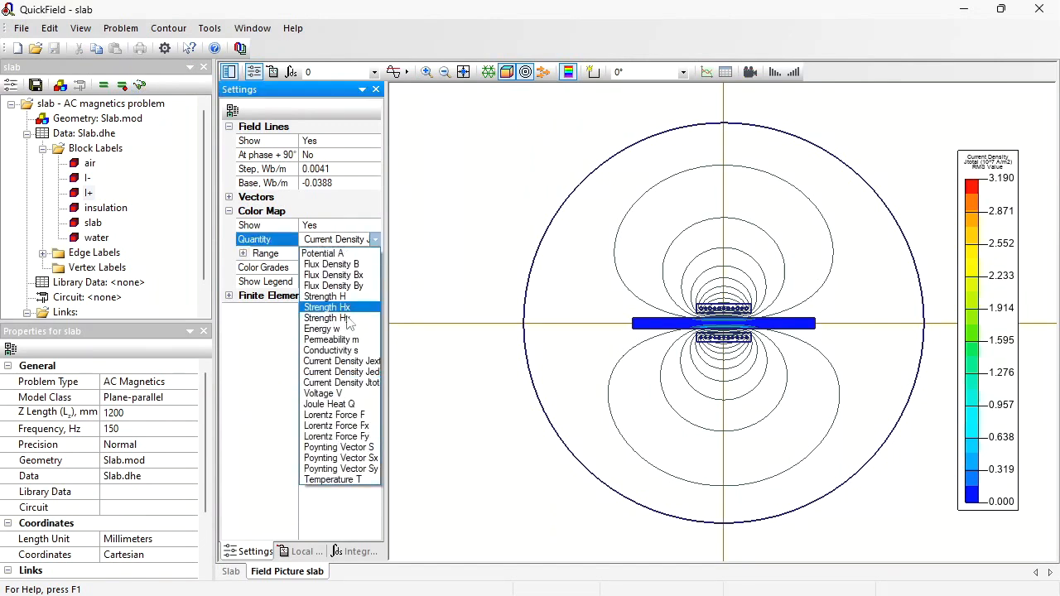
pyautogui.click(349, 399)
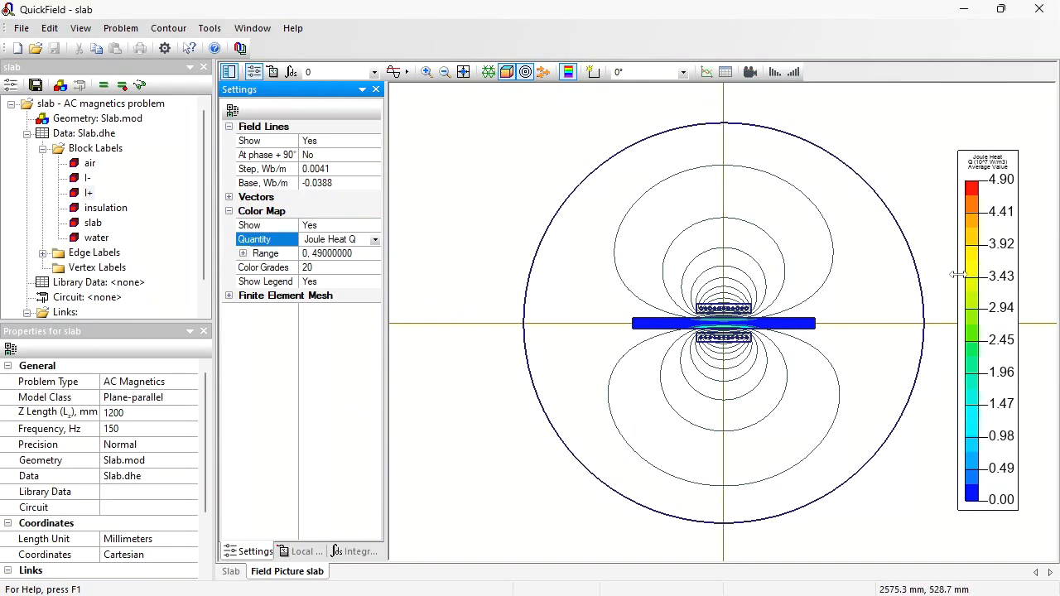
# - Enlarge the color legend and zoom in on the slab's heated surface
pyautogui.moveTo(958, 275); pyautogui.dragTo(887, 272)
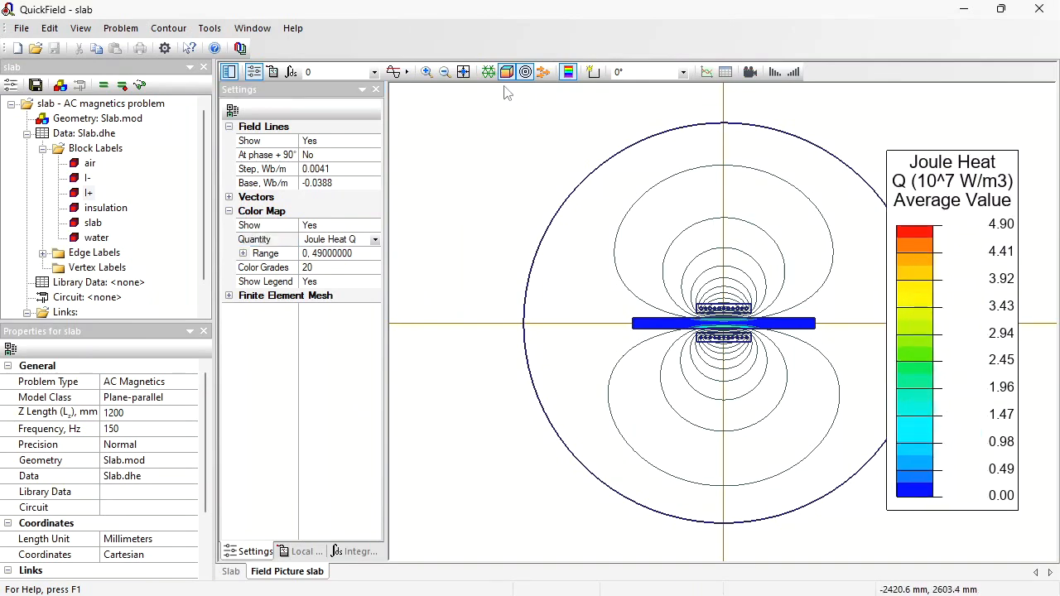
pyautogui.click(427, 72)
pyautogui.moveTo(732, 343); pyautogui.dragTo(732, 348)
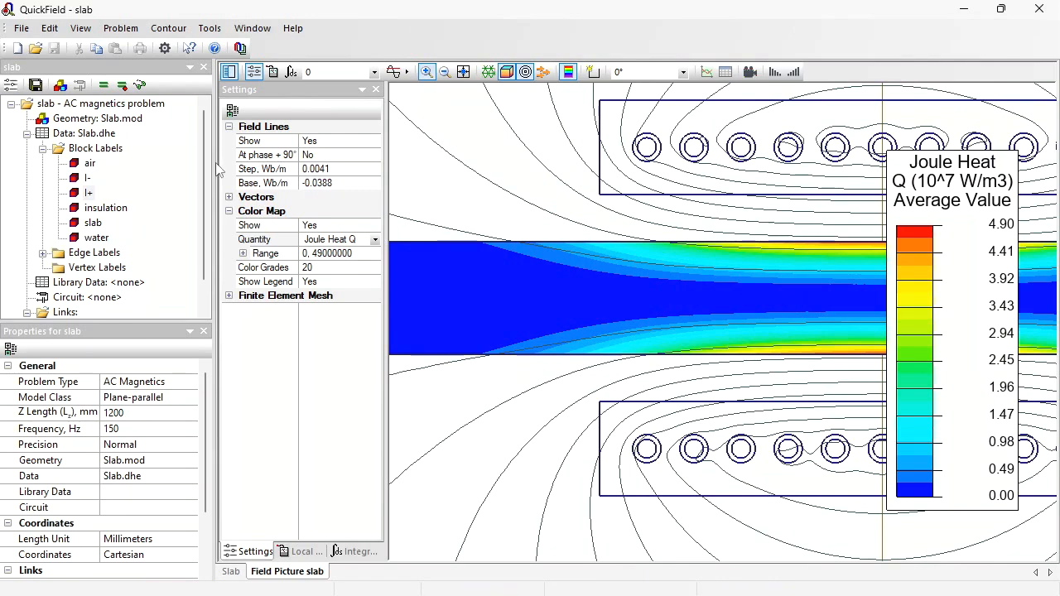
# - Return to the geometry window and draw a horizontal edge along the slab's centreline from -1000 mm to 1000 mm
pyautogui.doubleClick(94, 124)
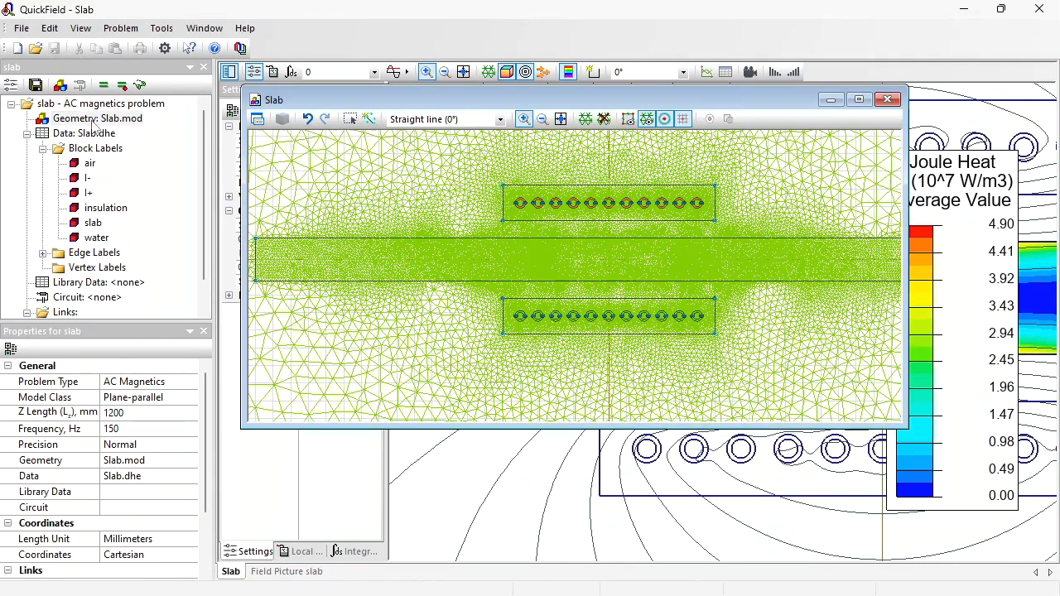
pyautogui.click(858, 101)
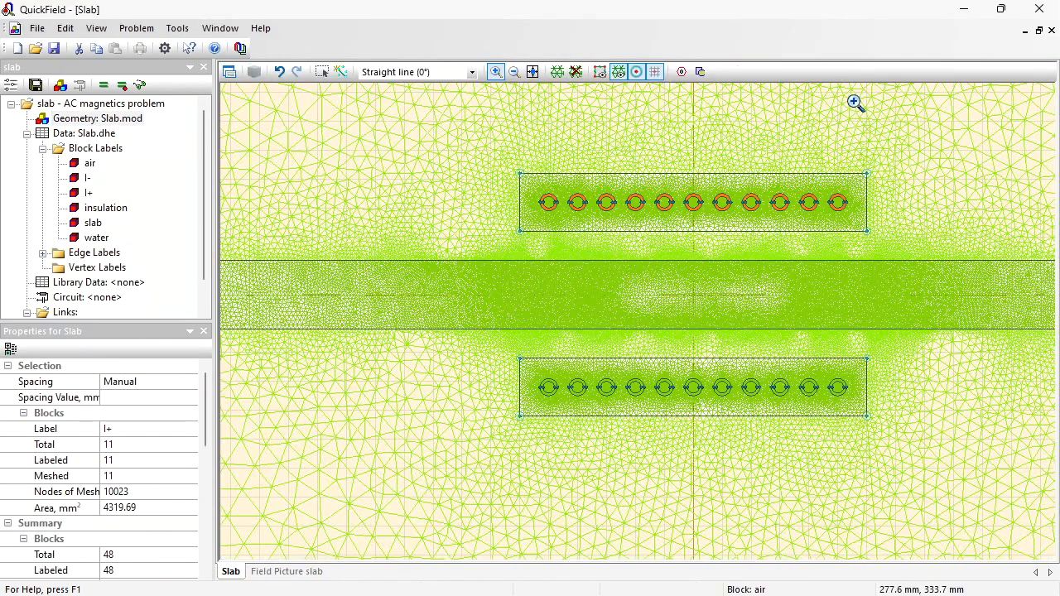
pyautogui.click(514, 72)
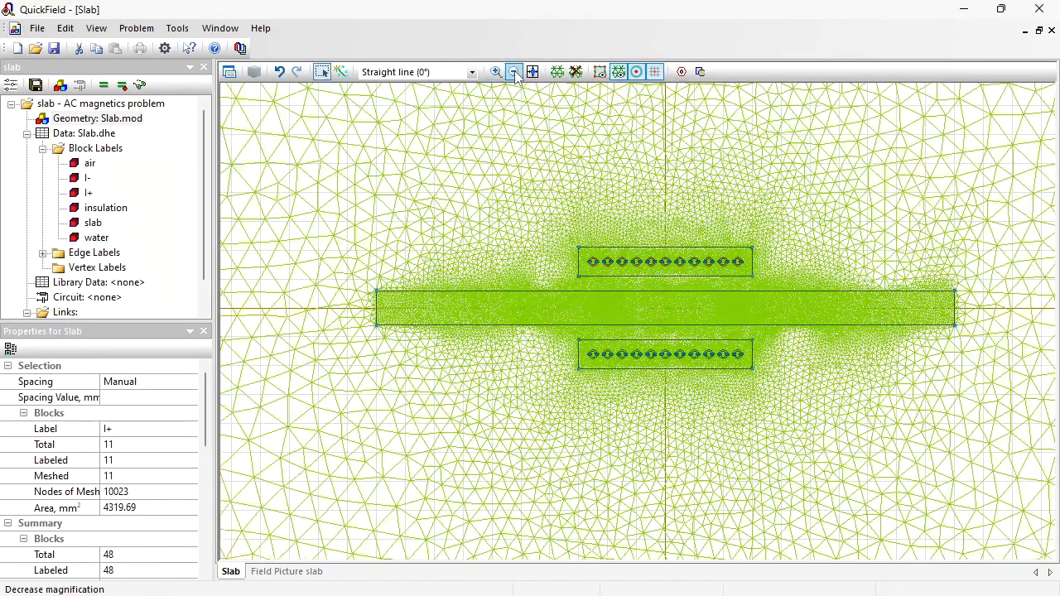
pyautogui.click(339, 73)
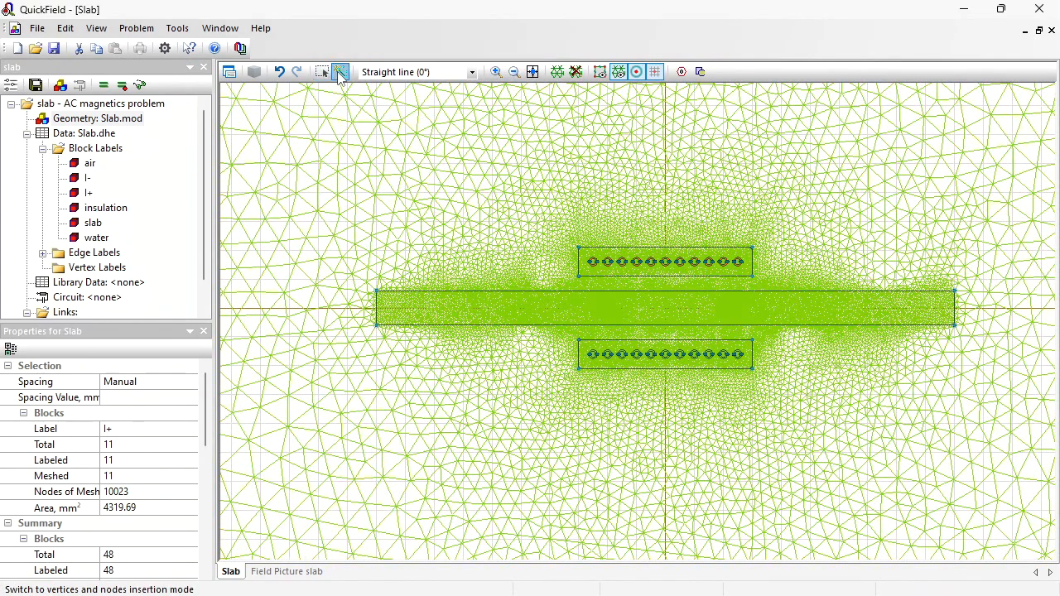
pyautogui.click(376, 308)
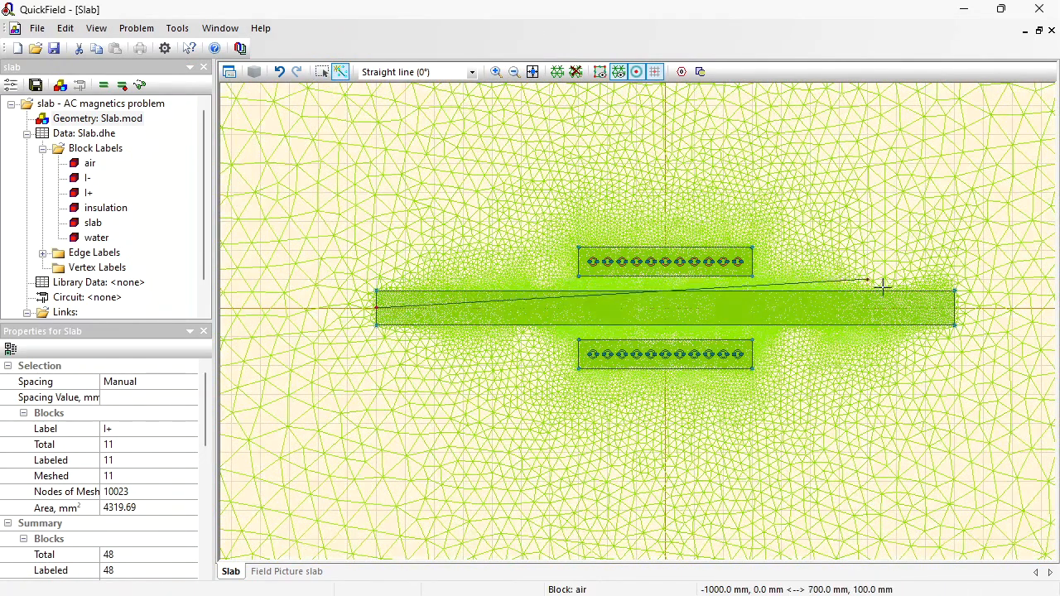
pyautogui.click(954, 310)
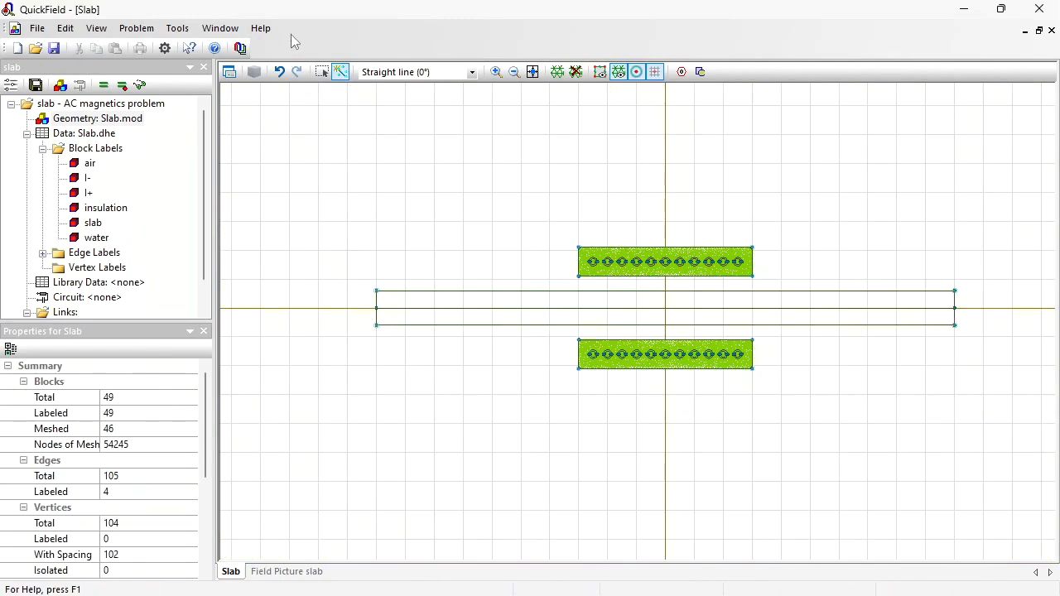
# - Duplicate the centreline edge as 5 copies displaced 10 mm vertically
pyautogui.click(322, 73)
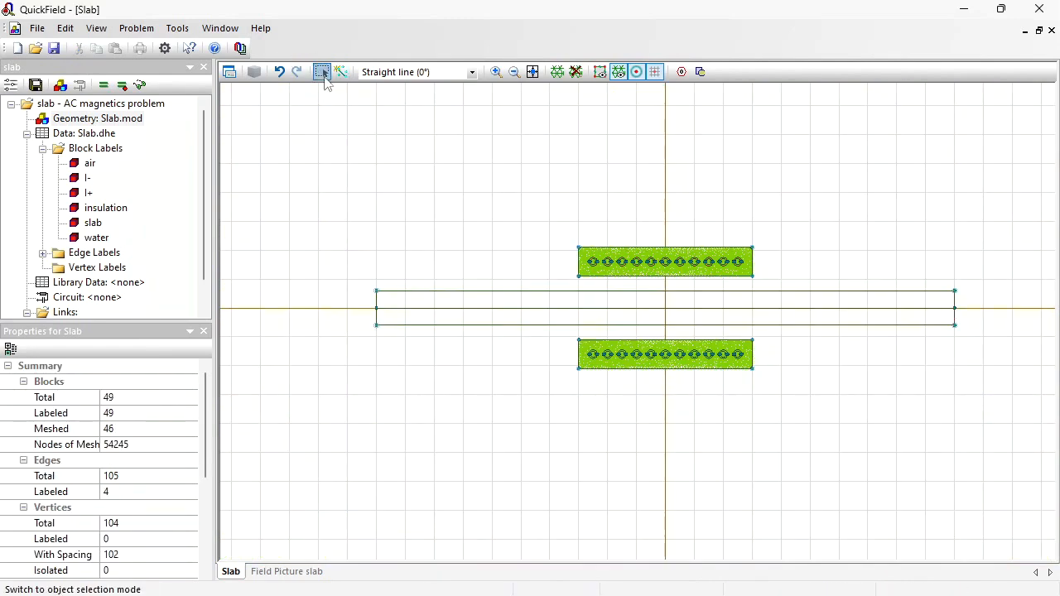
pyautogui.click(405, 311)
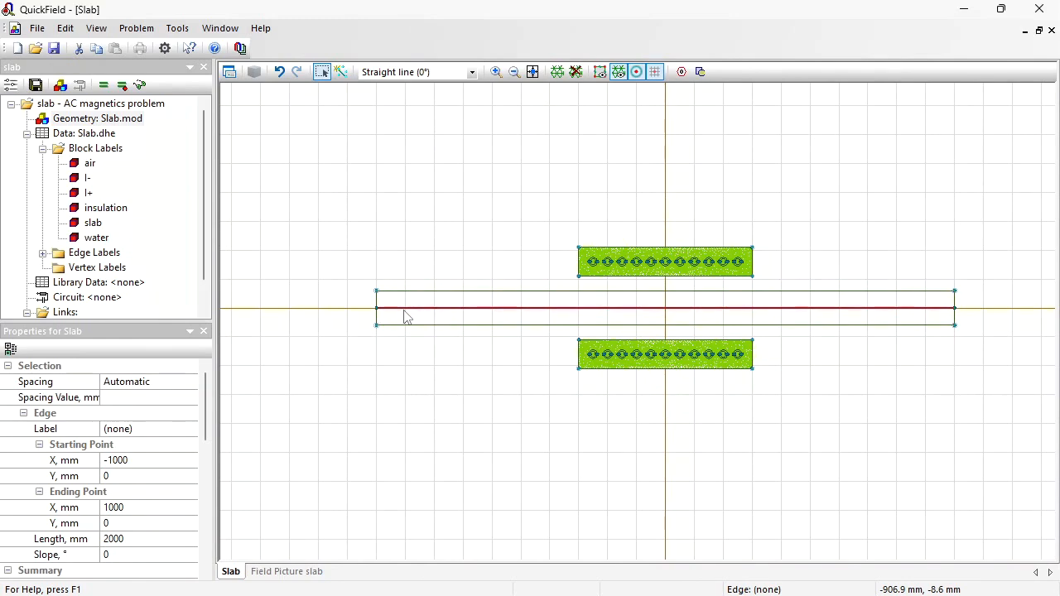
pyautogui.rightClick(405, 317)
pyautogui.click(470, 111)
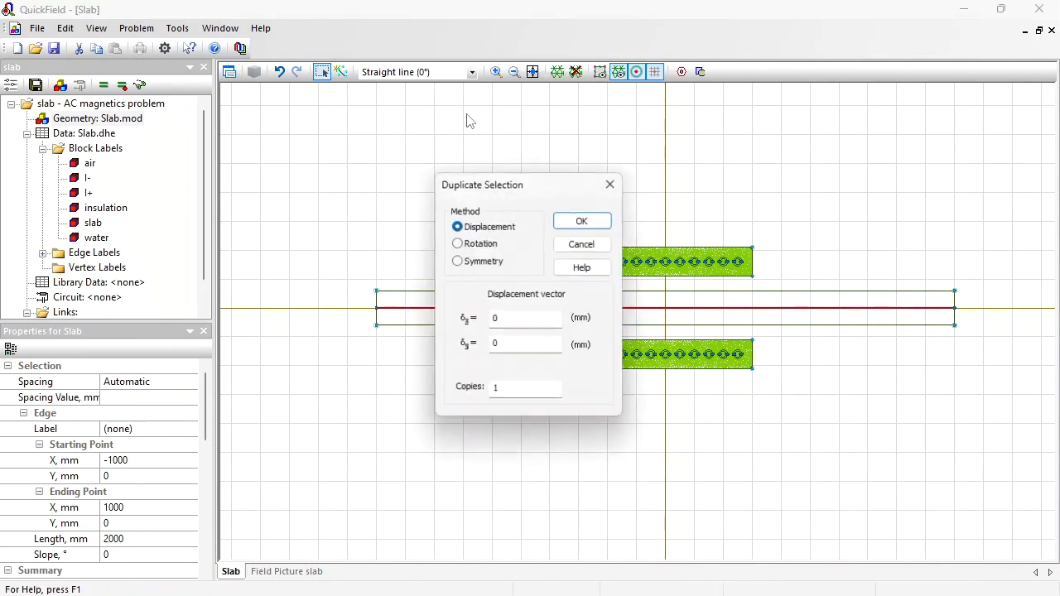
pyautogui.doubleClick(507, 346)
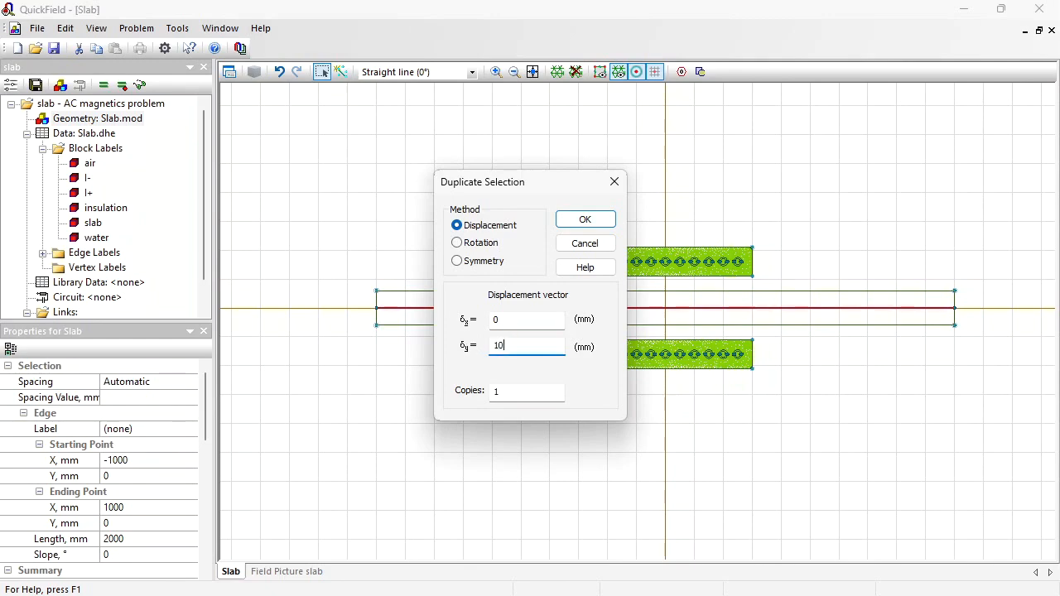
pyautogui.doubleClick(512, 396)
pyautogui.write('5')
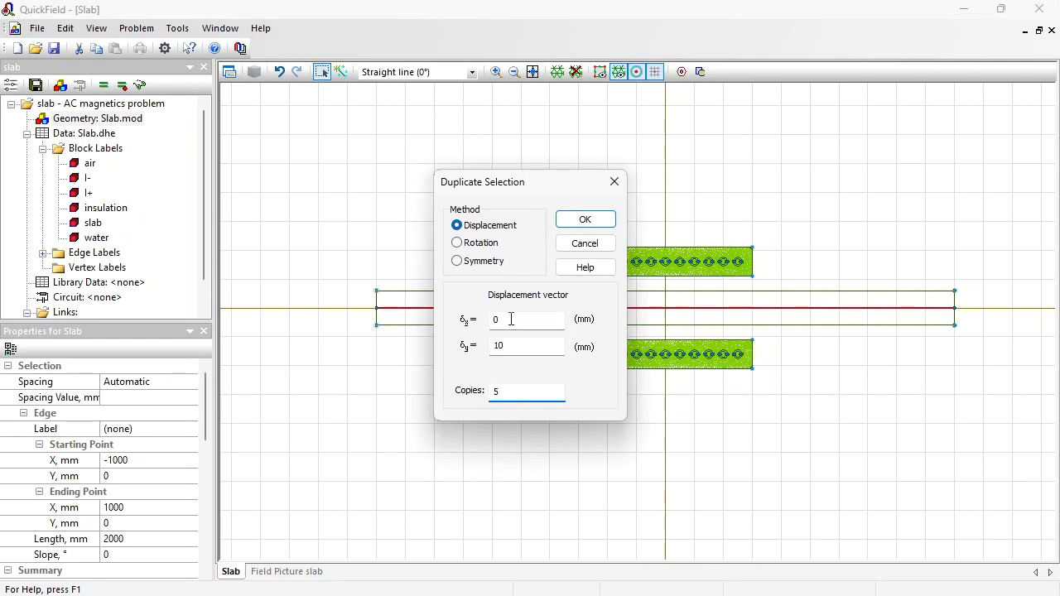
pyautogui.click(570, 221)
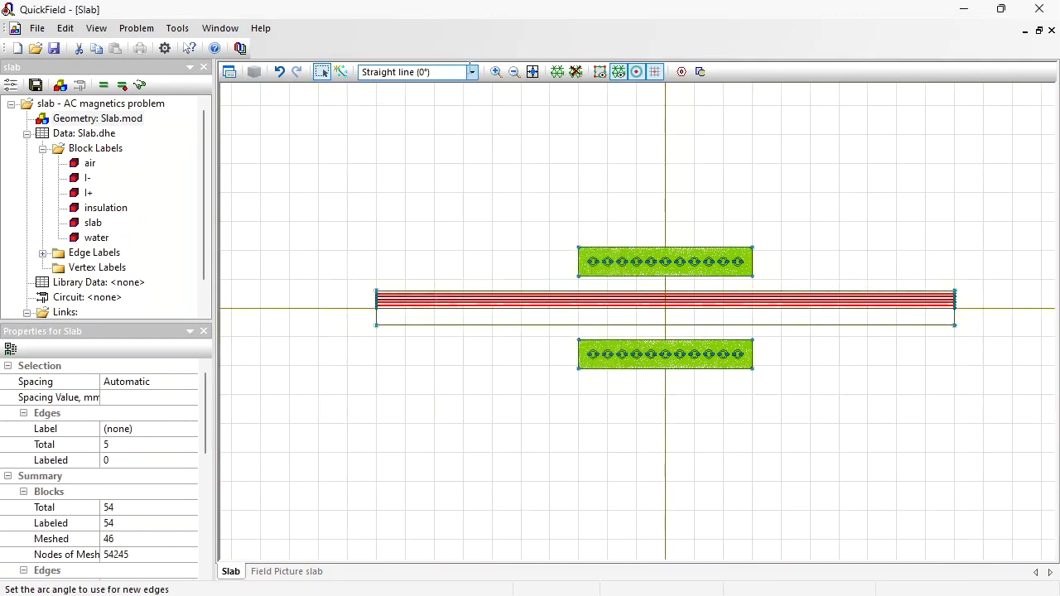
# - Zoom in on the slab's left end and duplicate the edge at 50 mm with a 5 mm vertical displacement
pyautogui.click(496, 71)
pyautogui.moveTo(372, 289); pyautogui.dragTo(405, 323)
pyautogui.press('Escape')
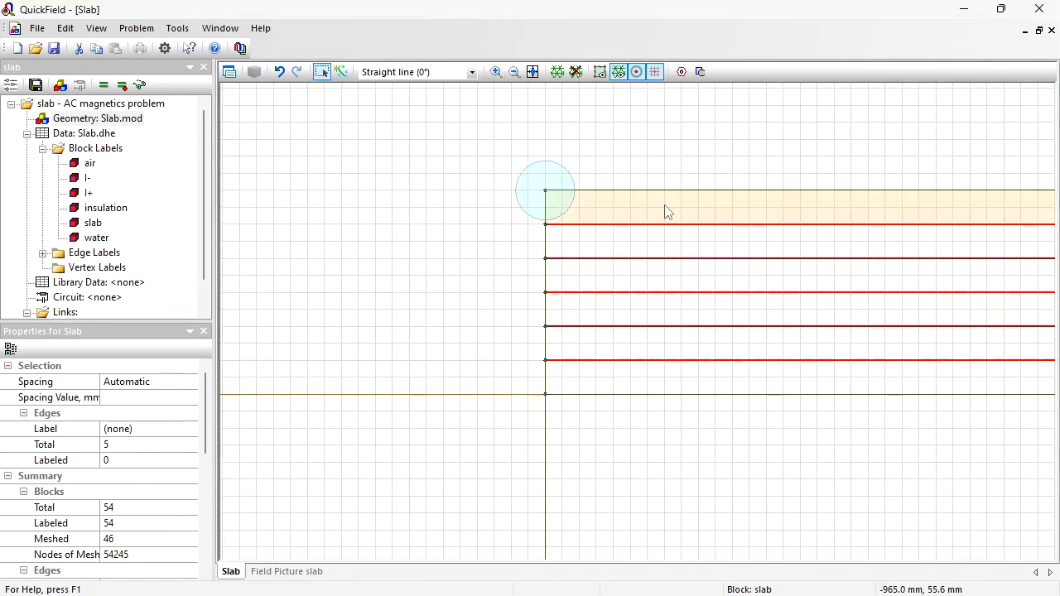
pyautogui.click(662, 226)
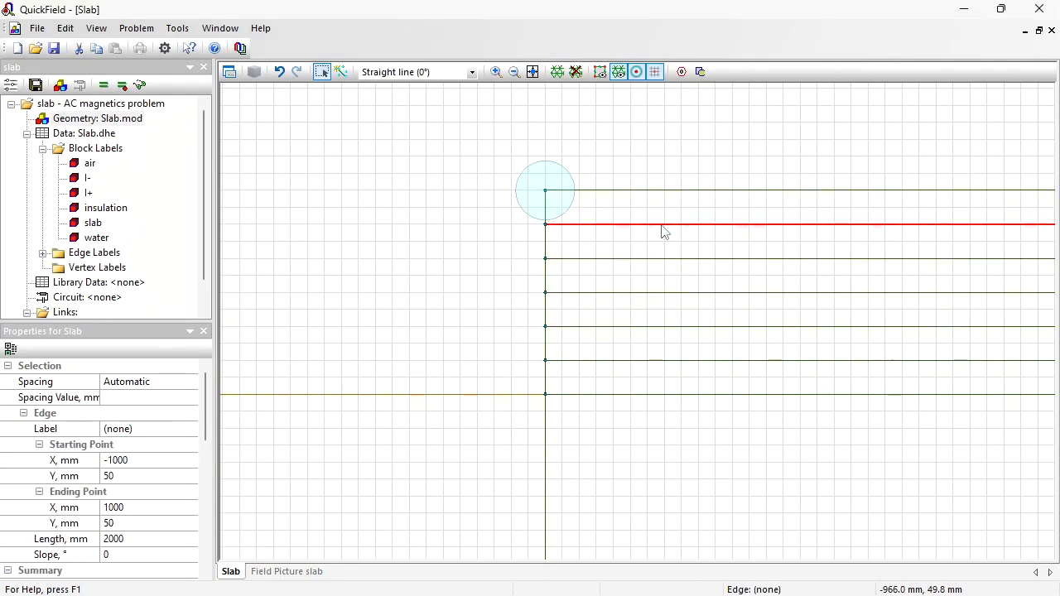
pyautogui.rightClick(662, 232)
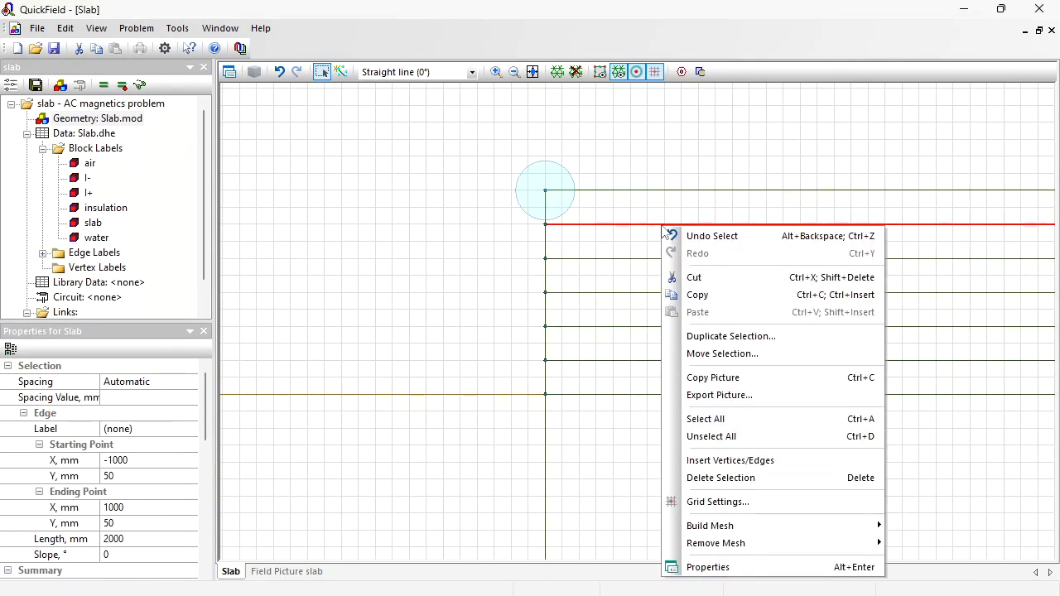
pyautogui.click(729, 334)
pyautogui.doubleClick(502, 345)
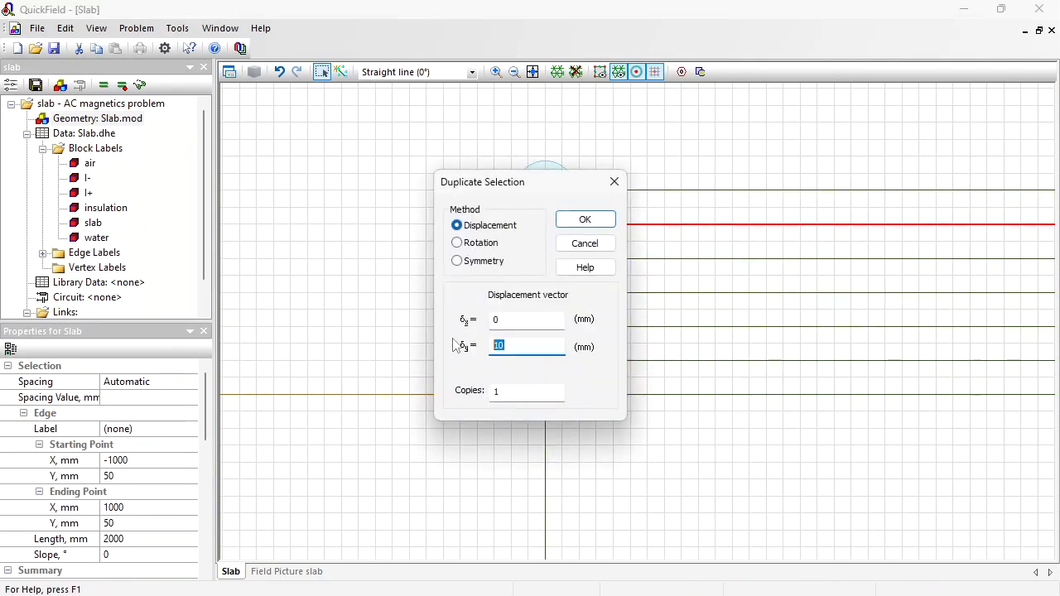
pyautogui.write('5')
pyautogui.click(584, 222)
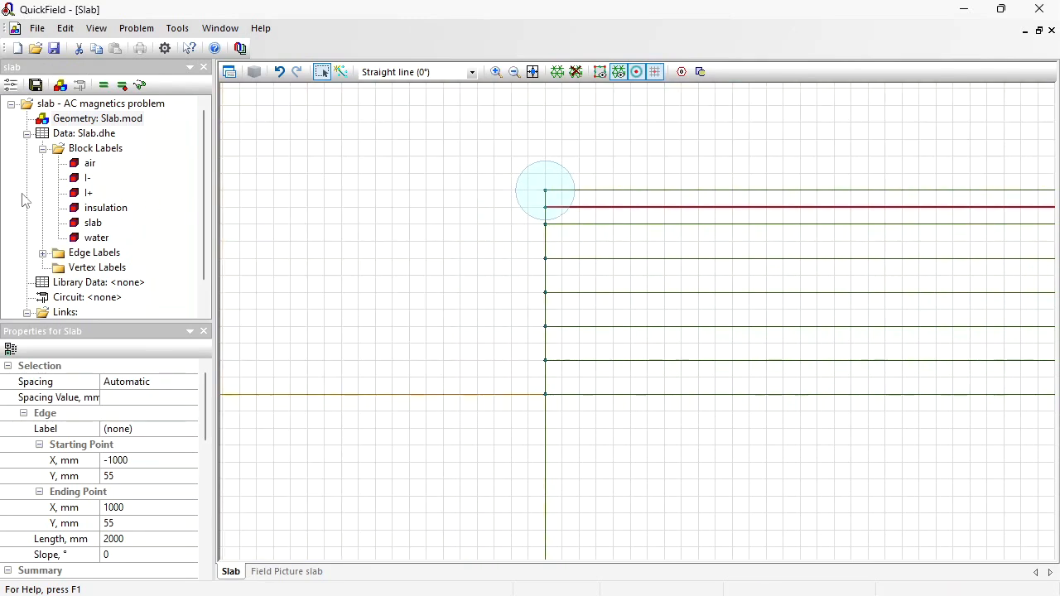
# - Open the slab block label's properties to review them, then close without changes
pyautogui.click(82, 225)
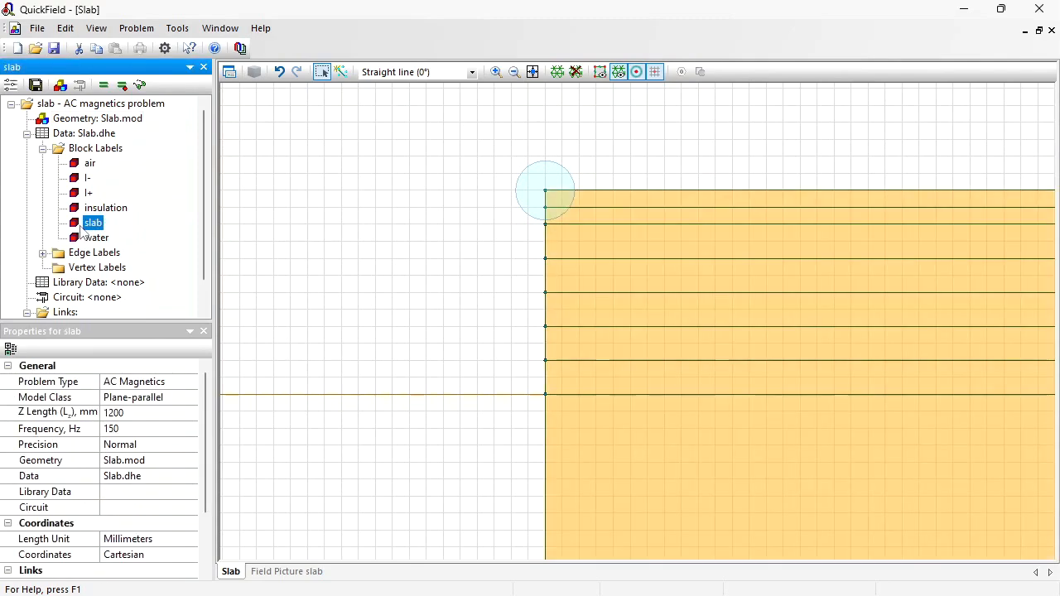
pyautogui.doubleClick(81, 228)
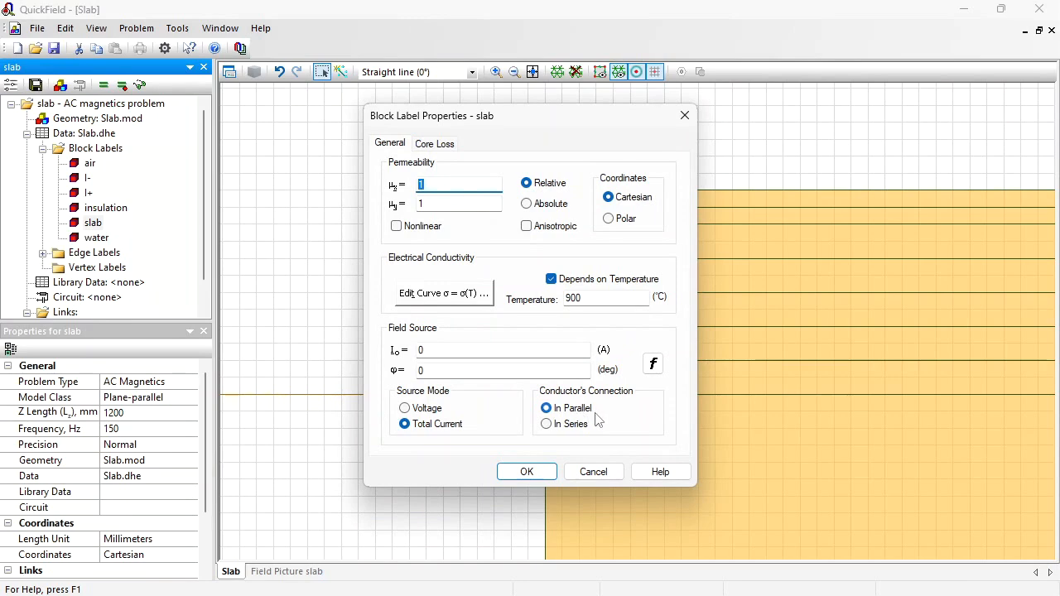
pyautogui.click(595, 474)
# - Fit the whole model in view and build the mesh
pyautogui.click(533, 73)
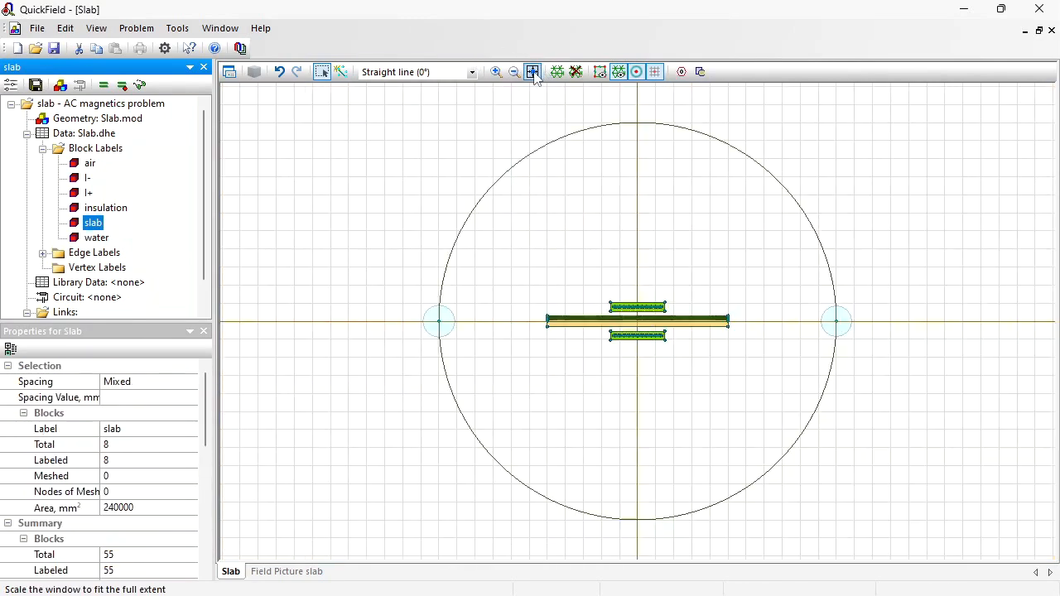
pyautogui.moveTo(487, 113); pyautogui.dragTo(492, 109)
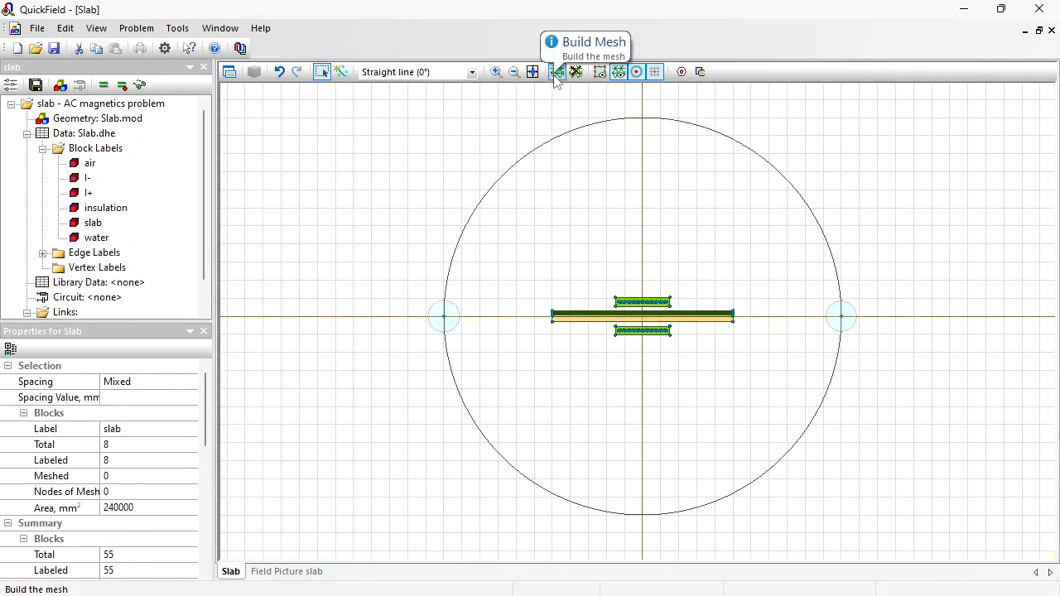
pyautogui.click(556, 73)
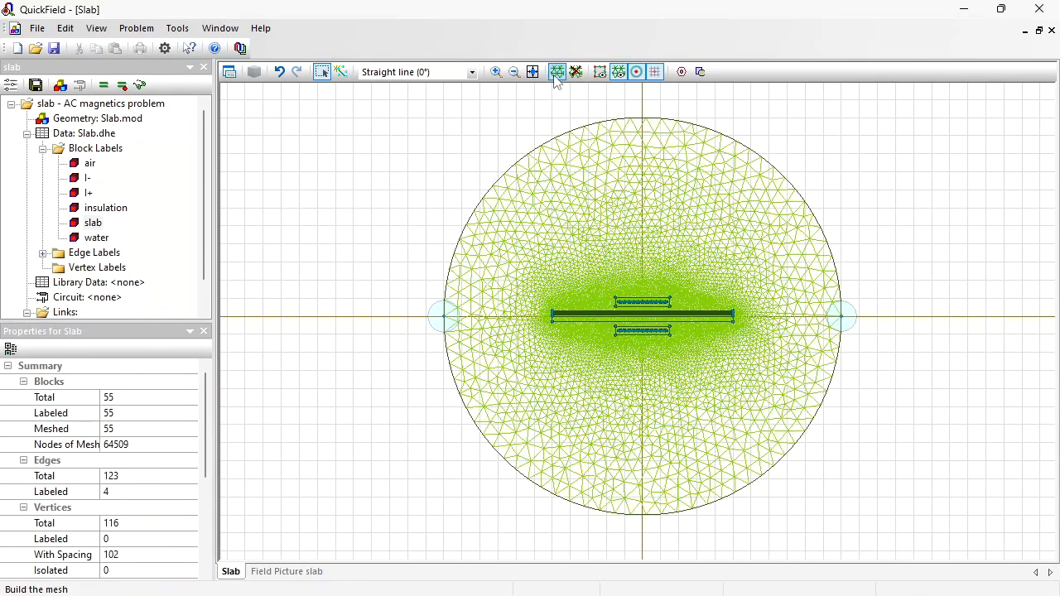
# - Solve the problem, saving the modified geometry, open the results and zoom in on the slab
pyautogui.click(105, 86)
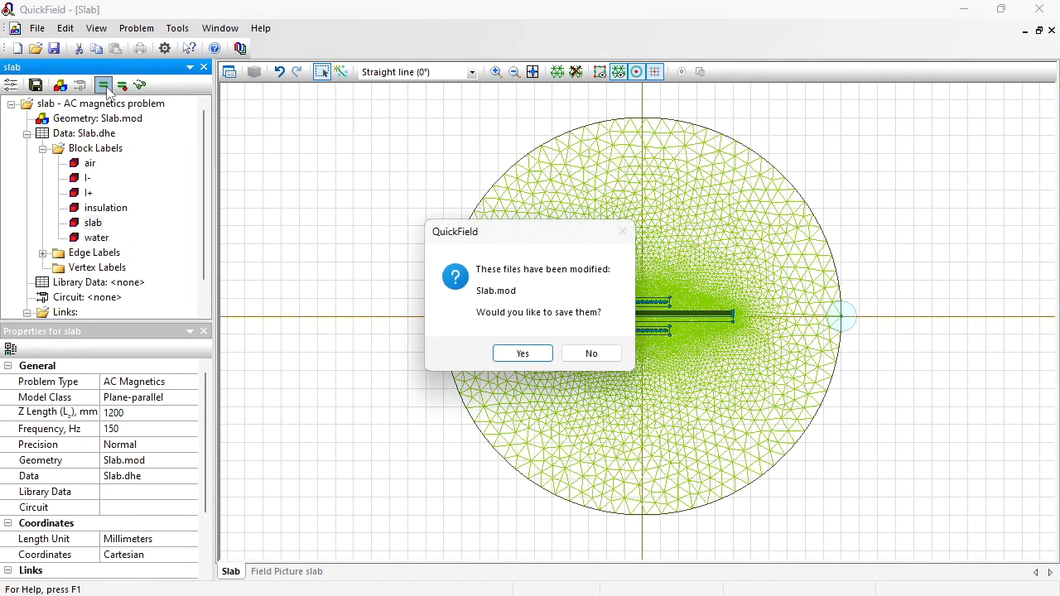
pyautogui.press('Return')
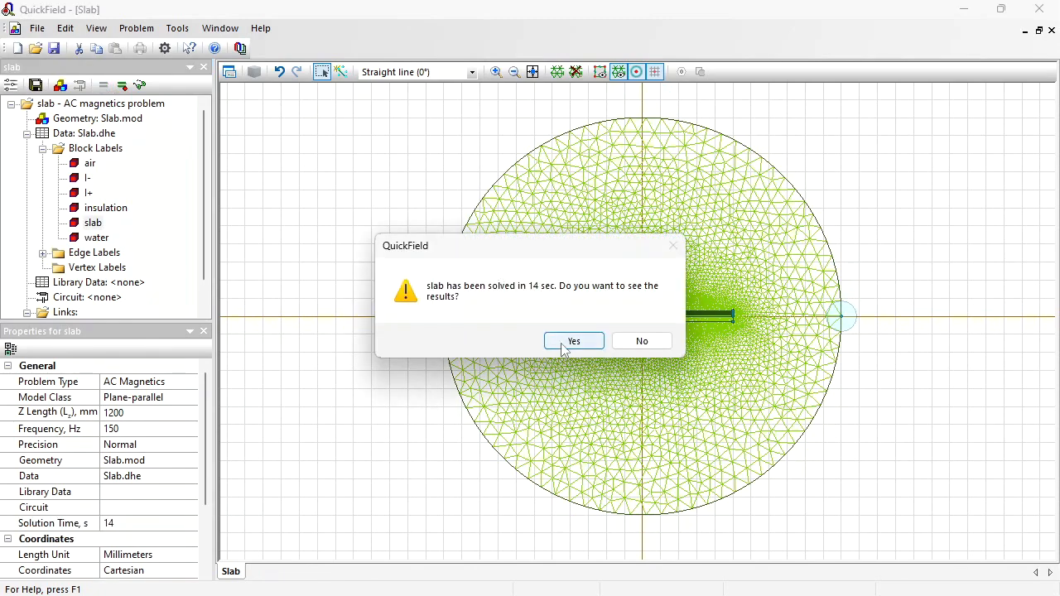
pyautogui.click(562, 342)
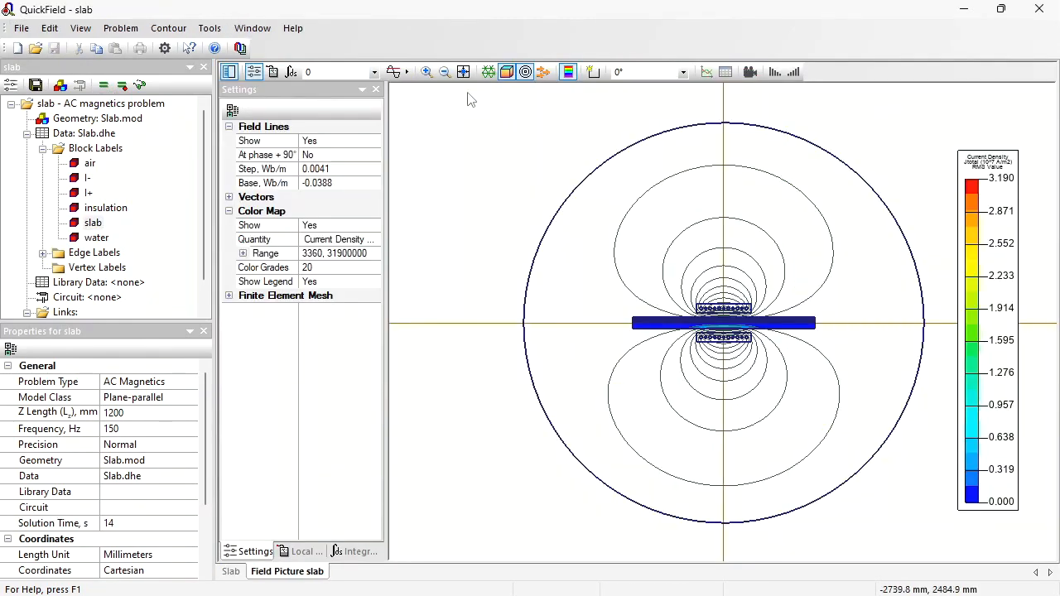
pyautogui.click(426, 72)
pyautogui.moveTo(715, 320); pyautogui.dragTo(687, 308)
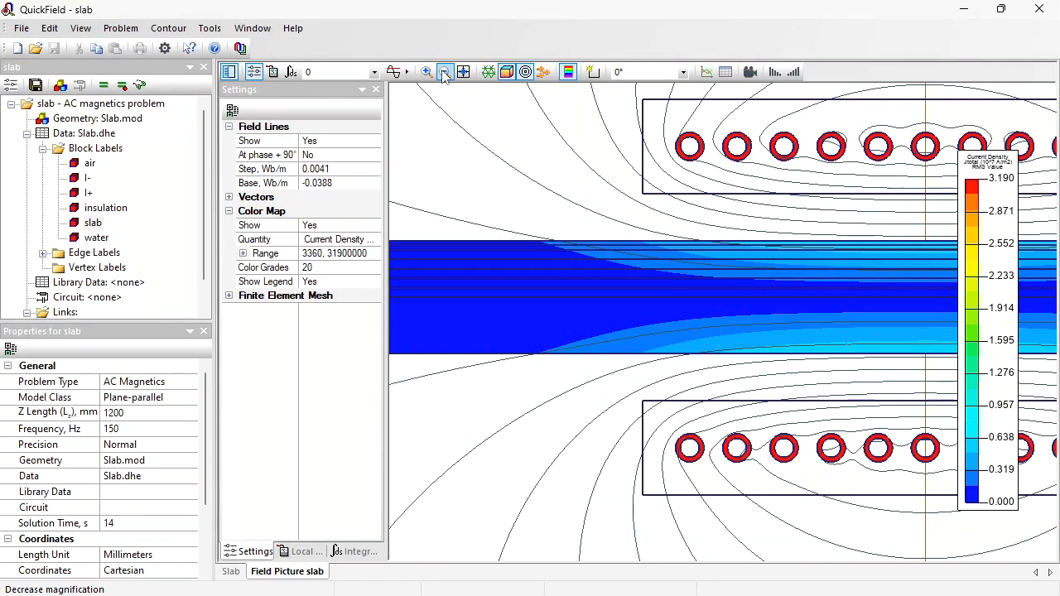
# - Add the slab's upper edge to a contour and show an X-Y plot of Joule Heat along it
pyautogui.click(596, 74)
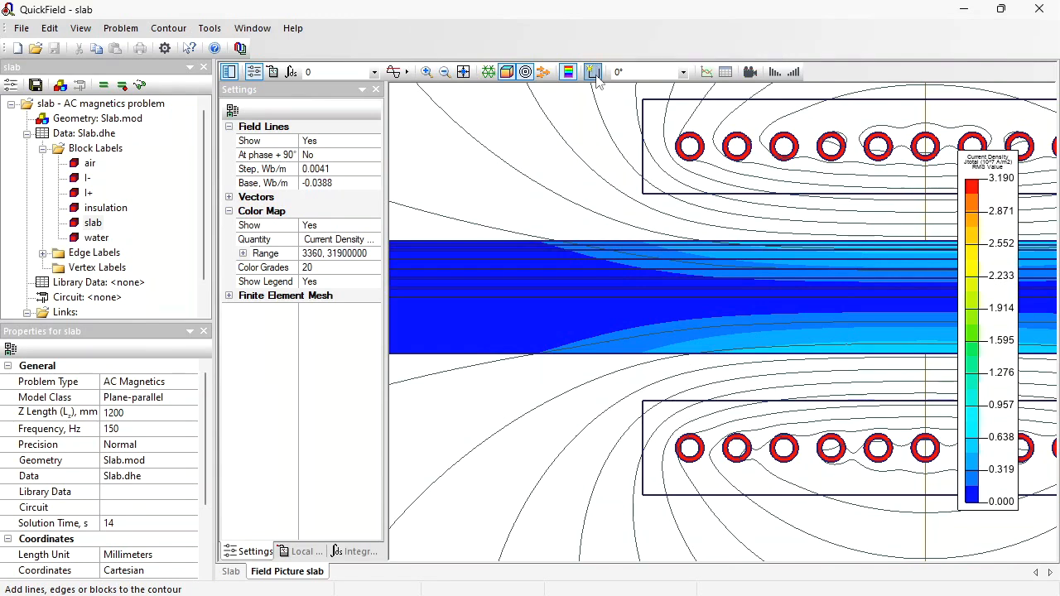
pyautogui.click(630, 250)
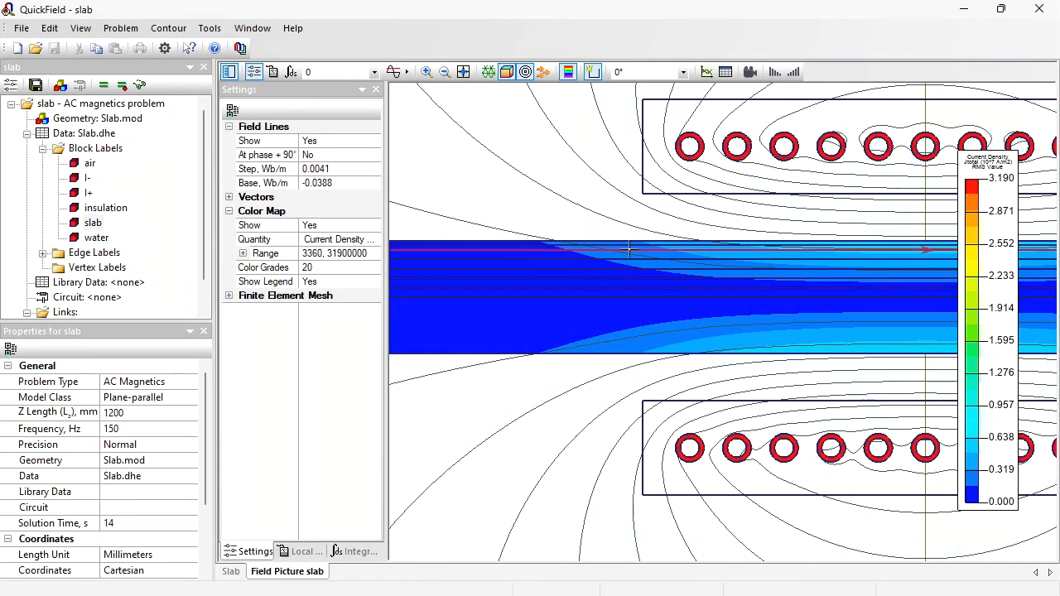
pyautogui.click(707, 73)
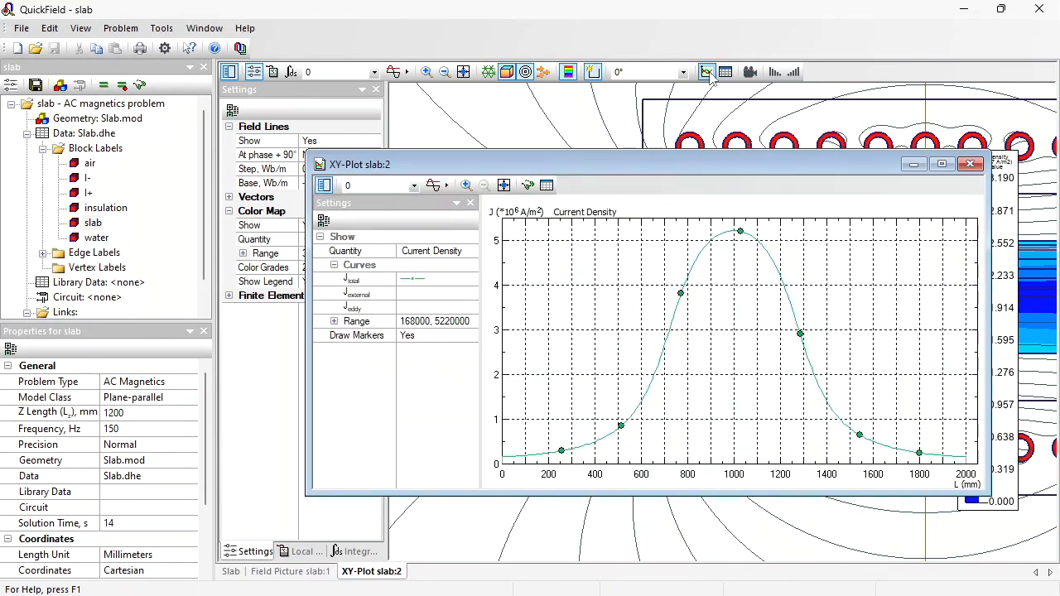
pyautogui.click(468, 253)
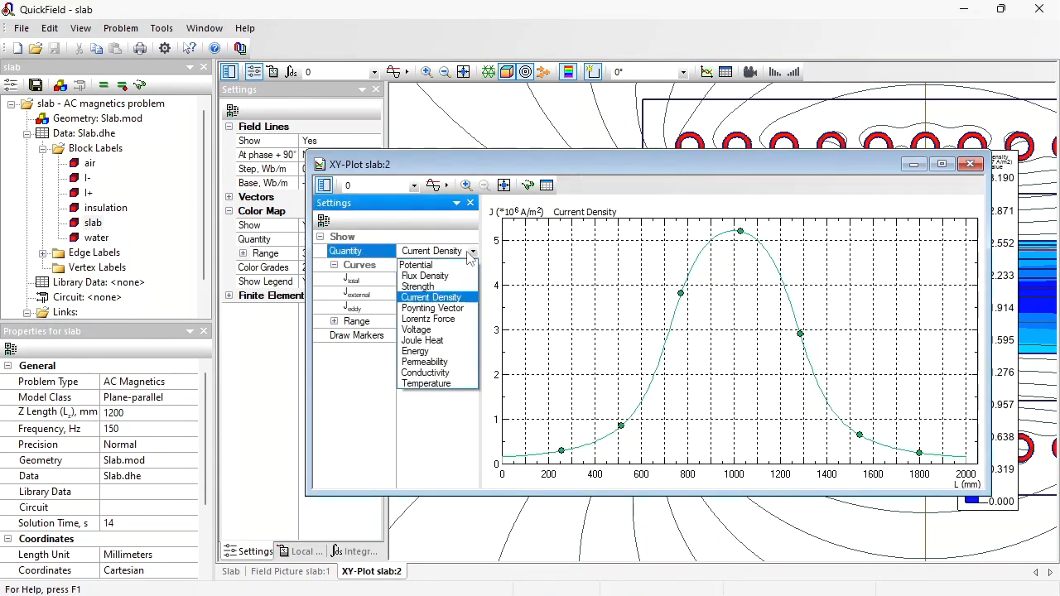
pyautogui.click(450, 341)
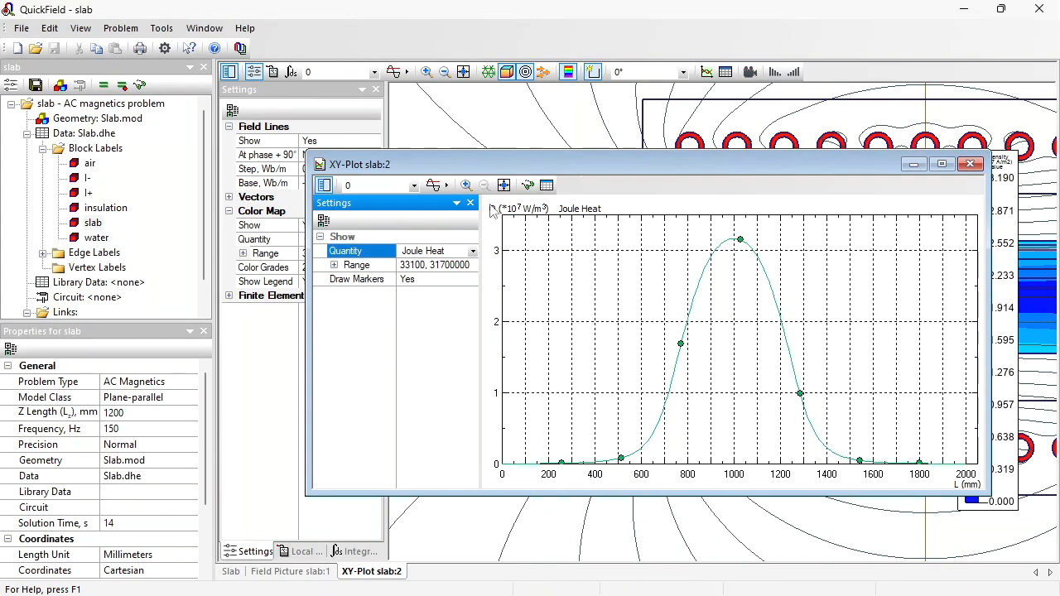
# - Capture the Joule Heat plot into Paint and outline the curve's peak region with a green rectangle
pyautogui.press('super+shift+s')
pyautogui.moveTo(486, 197); pyautogui.dragTo(1002, 499)
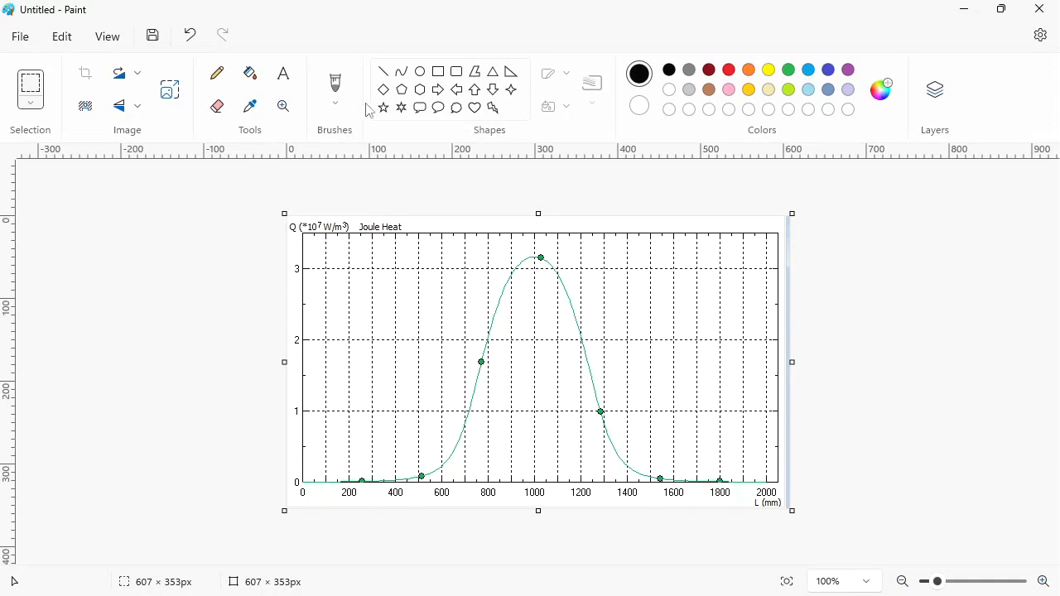
pyautogui.click(788, 71)
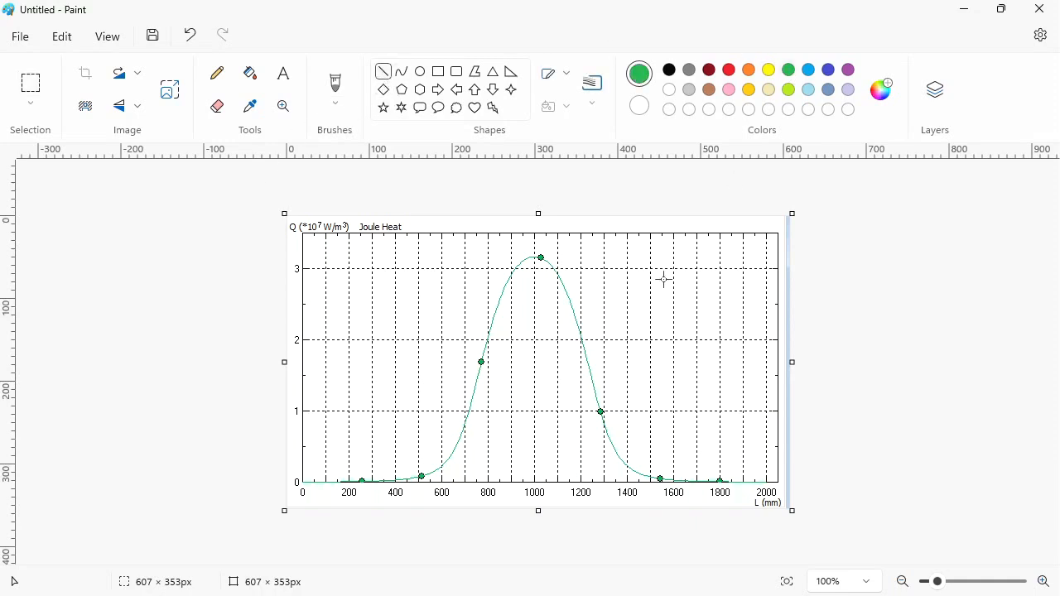
pyautogui.moveTo(451, 484)
pyautogui.mouseDown()
pyautogui.moveTo(447, 315)
pyautogui.moveTo(457, 304)
pyautogui.mouseUp()
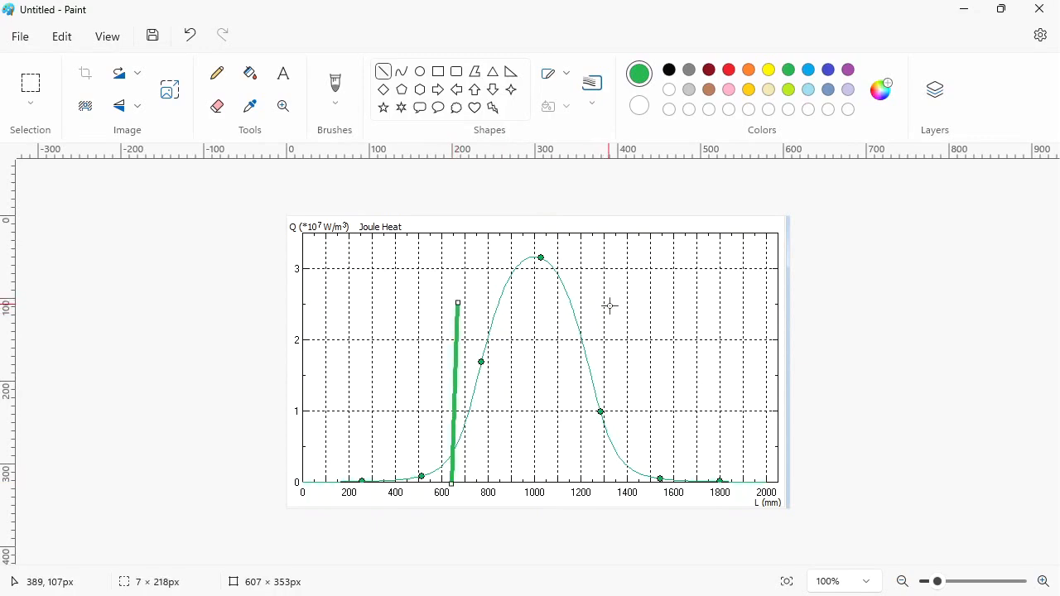
pyautogui.moveTo(610, 305); pyautogui.dragTo(459, 306)
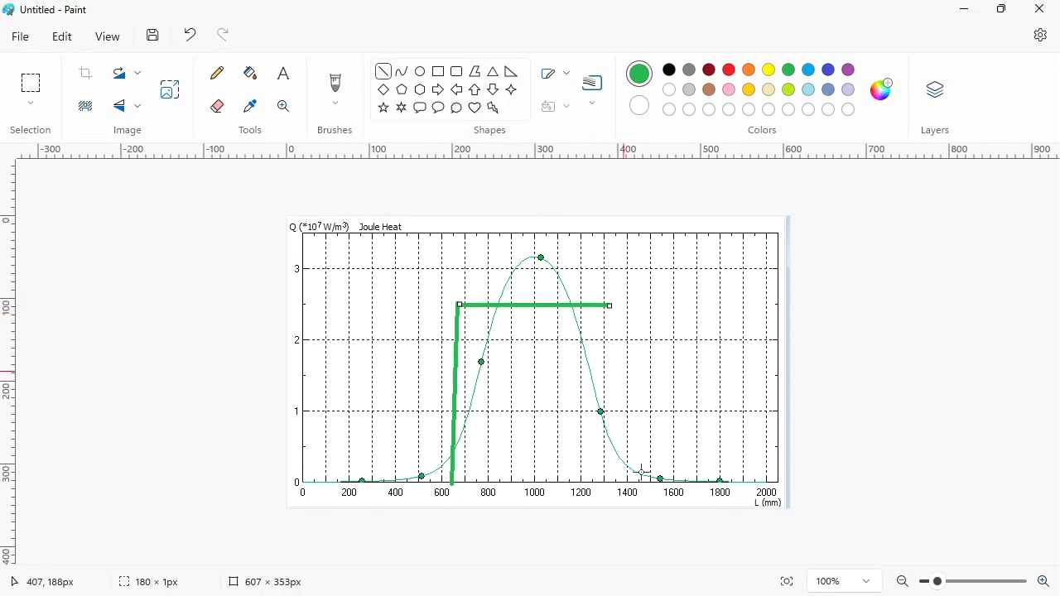
pyautogui.moveTo(611, 484); pyautogui.dragTo(611, 306)
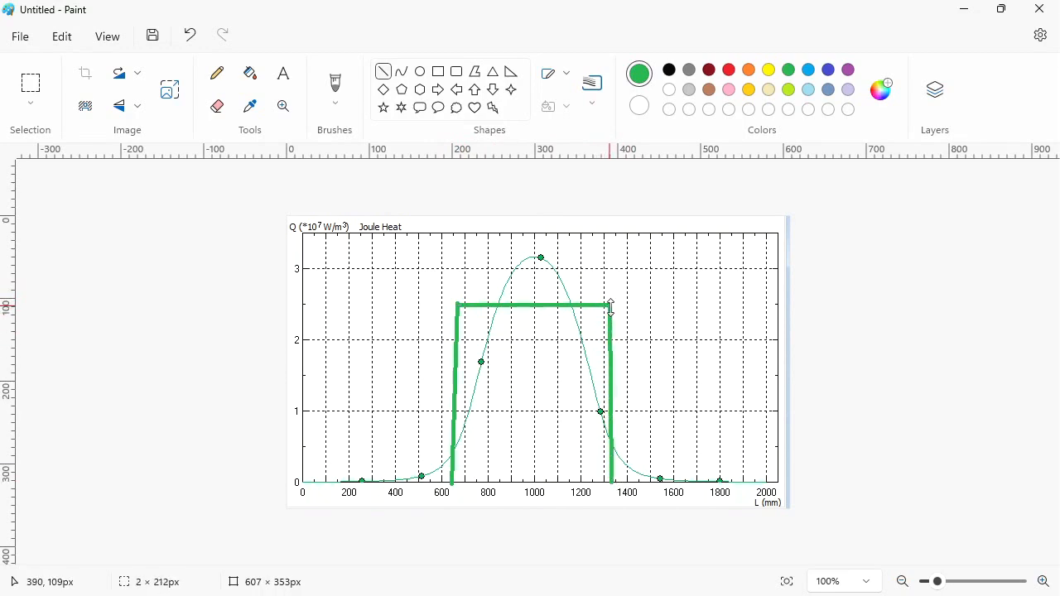
pyautogui.moveTo(348, 330); pyautogui.dragTo(346, 482)
pyautogui.click(669, 70)
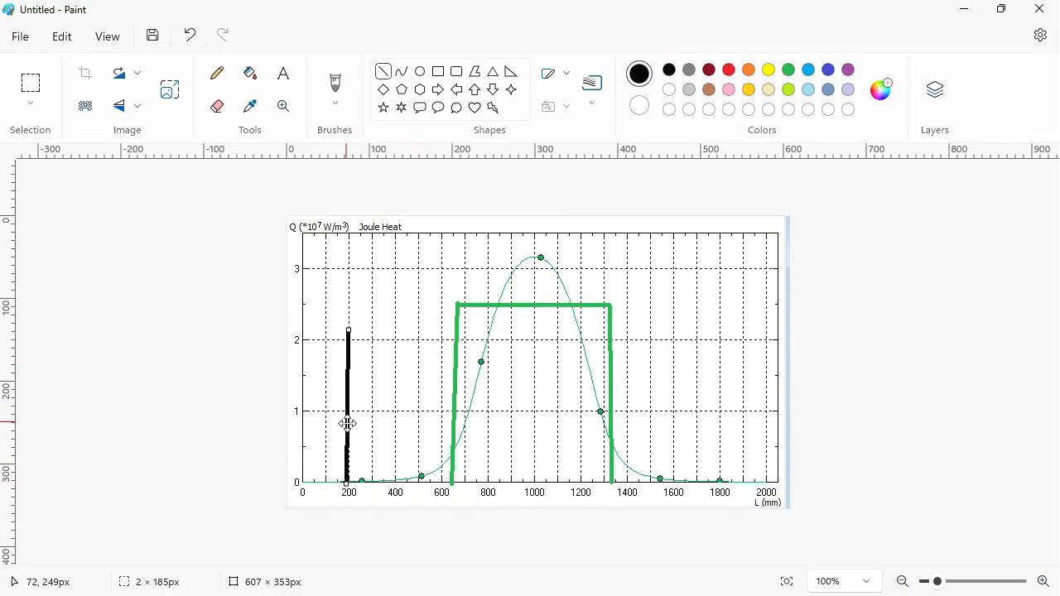
pyautogui.moveTo(348, 424); pyautogui.dragTo(464, 424)
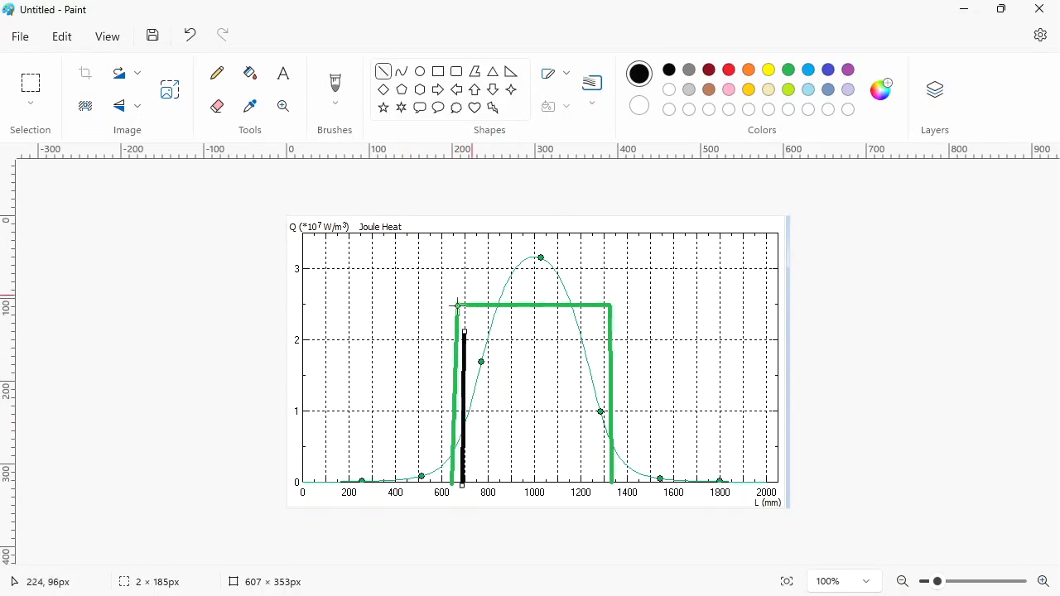
pyautogui.moveTo(462, 382); pyautogui.dragTo(633, 382)
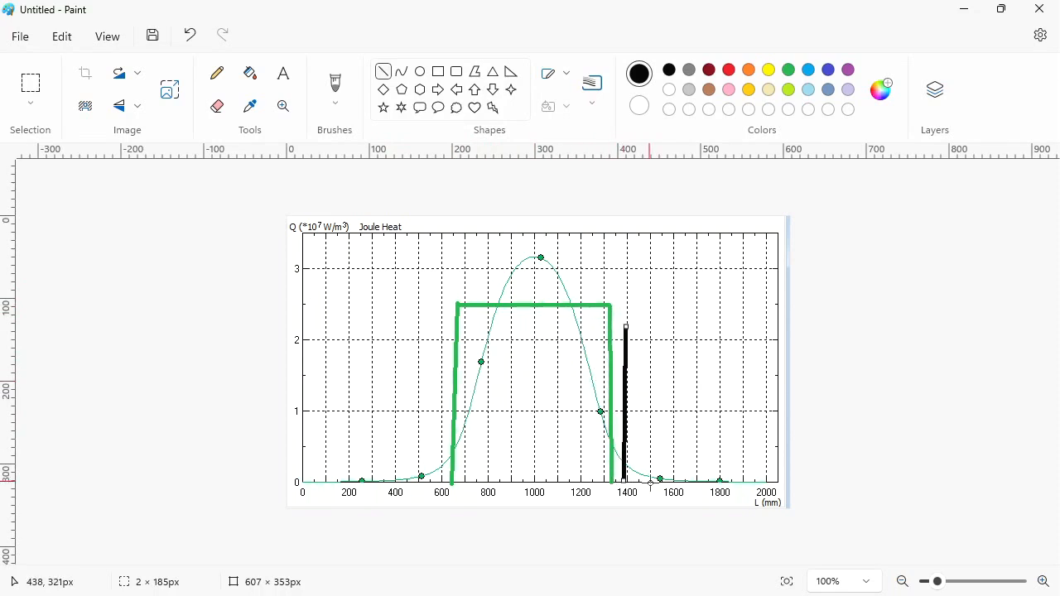
pyautogui.press('Delete')
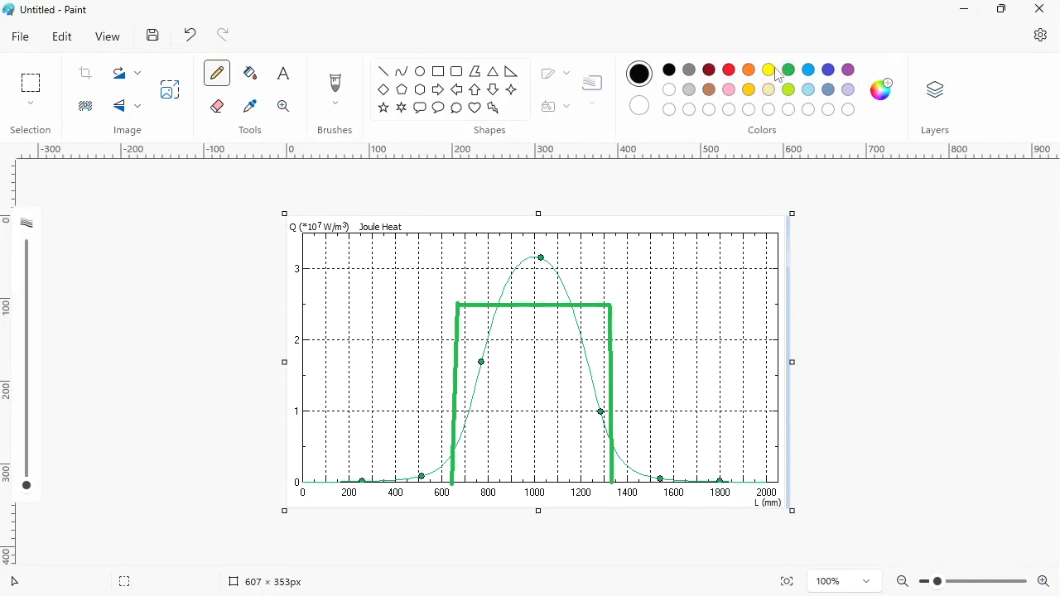
# - Hatch the area under the curve inside the rectangle with green and dark red pencil strokes
pyautogui.click(788, 71)
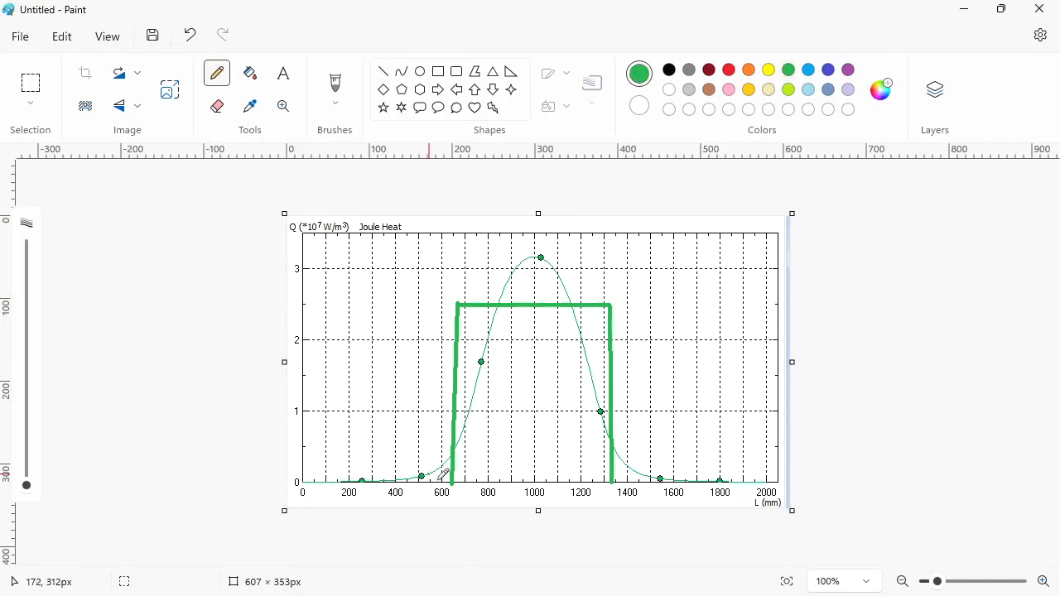
pyautogui.moveTo(442, 465)
pyautogui.mouseDown()
pyautogui.moveTo(458, 444)
pyautogui.moveTo(506, 438)
pyautogui.moveTo(568, 454)
pyautogui.moveTo(562, 308)
pyautogui.moveTo(542, 285)
pyautogui.moveTo(584, 336)
pyautogui.moveTo(599, 450)
pyautogui.moveTo(641, 464)
pyautogui.mouseUp()
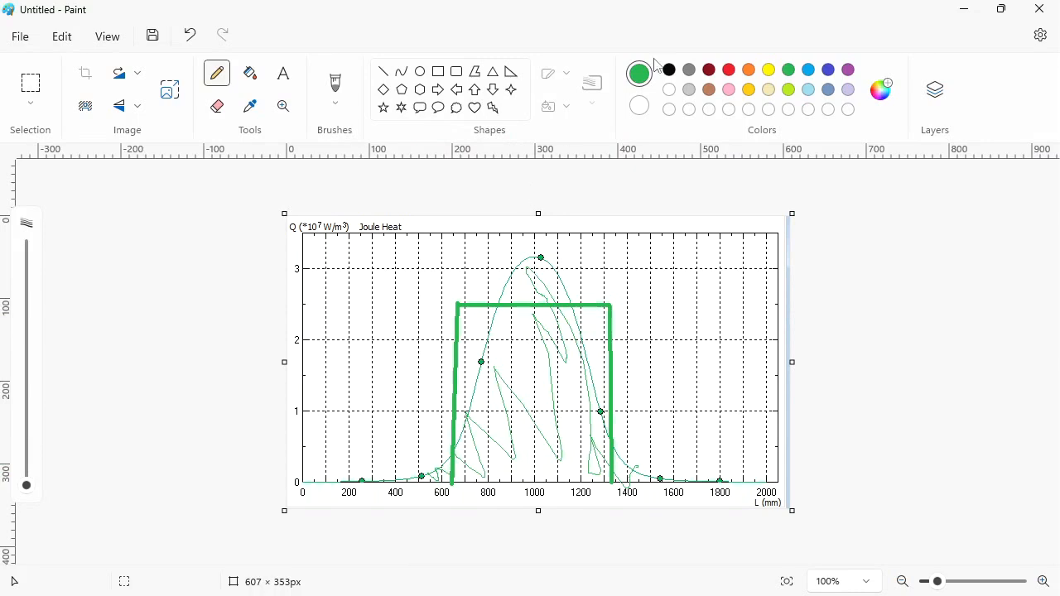
pyautogui.click(709, 71)
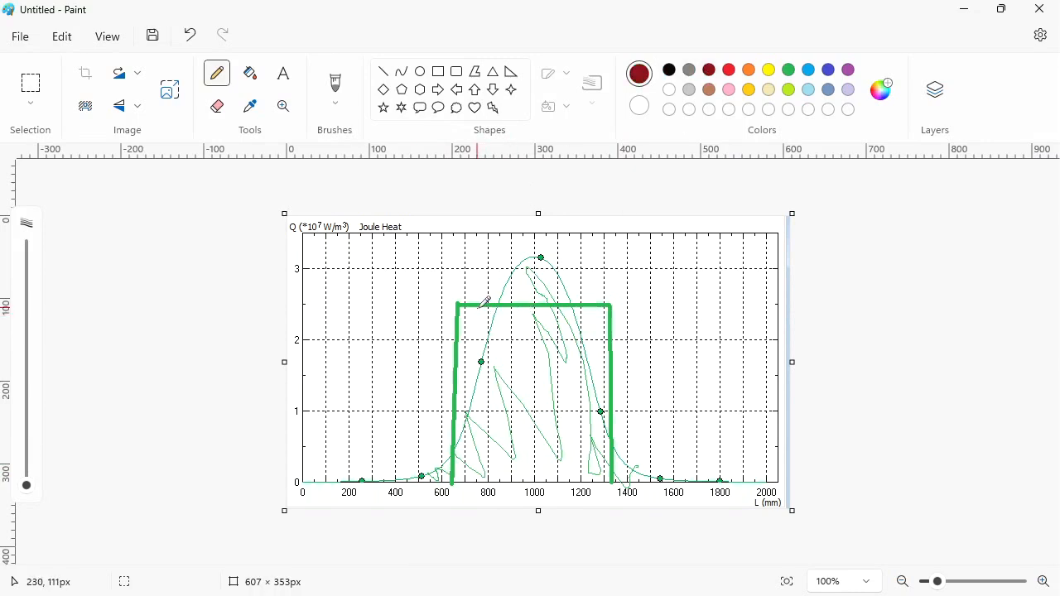
pyautogui.moveTo(475, 313)
pyautogui.mouseDown()
pyautogui.moveTo(488, 312)
pyautogui.moveTo(465, 388)
pyautogui.mouseUp()
pyautogui.moveTo(521, 322)
pyautogui.mouseDown()
pyautogui.moveTo(497, 402)
pyautogui.moveTo(555, 331)
pyautogui.moveTo(491, 460)
pyautogui.moveTo(593, 357)
pyautogui.moveTo(582, 467)
pyautogui.mouseUp()
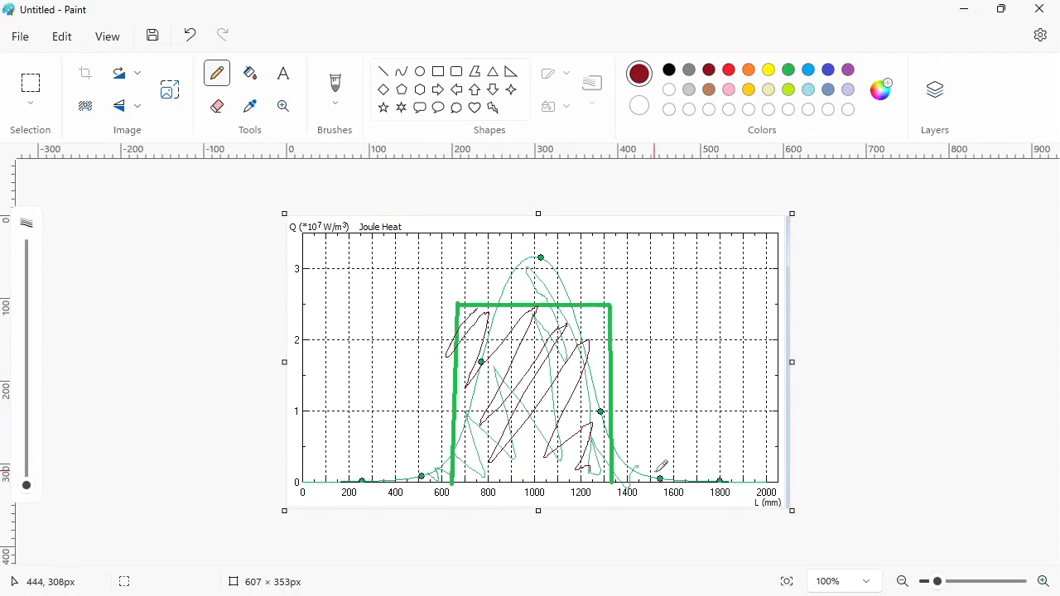
# - Return to QuickField and close the X-Y plot window
pyautogui.click(658, 595)
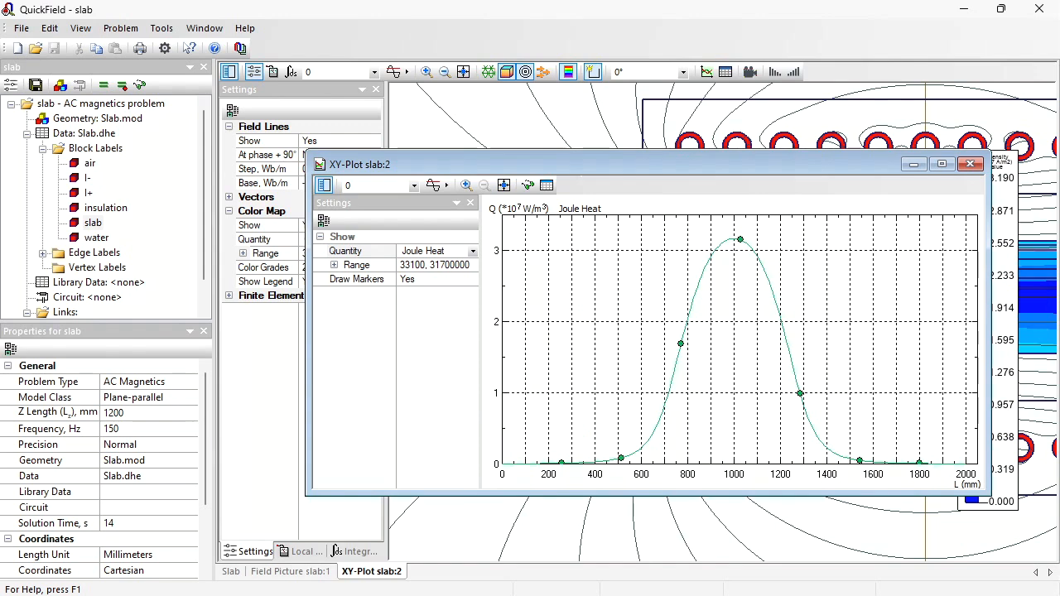
pyautogui.click(970, 164)
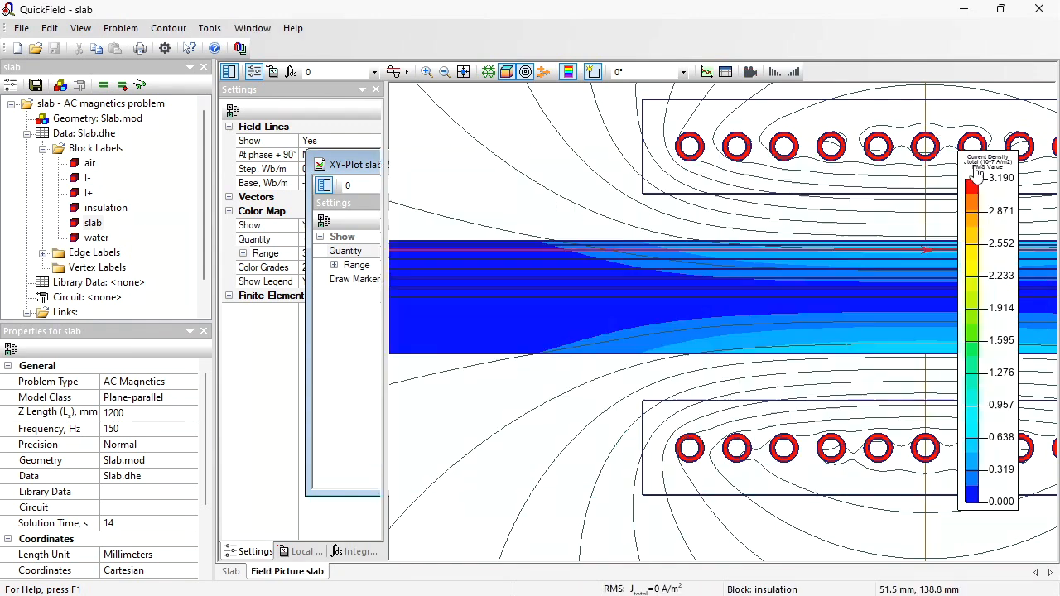
pyautogui.click(168, 27)
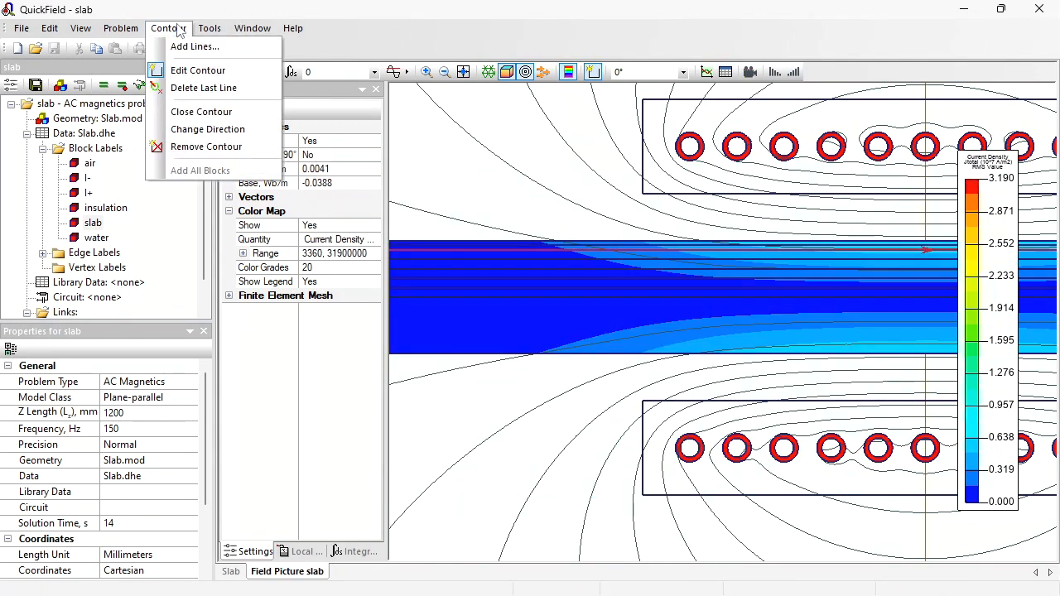
pyautogui.press('Escape')
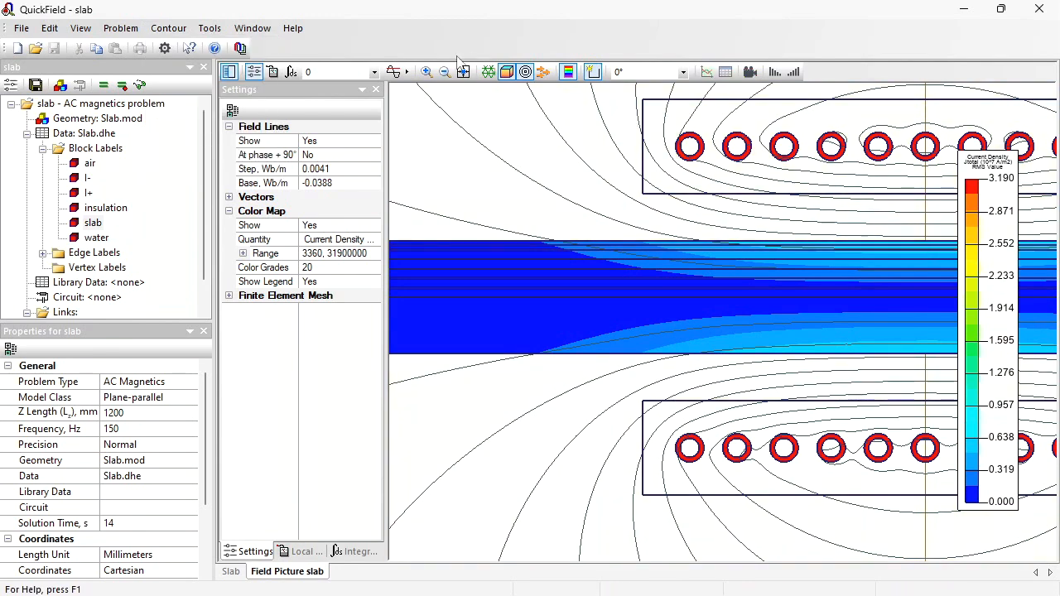
# - Zoom in near the slab's top surface and add the thin surface-layer blocks to a new contour
pyautogui.click(426, 72)
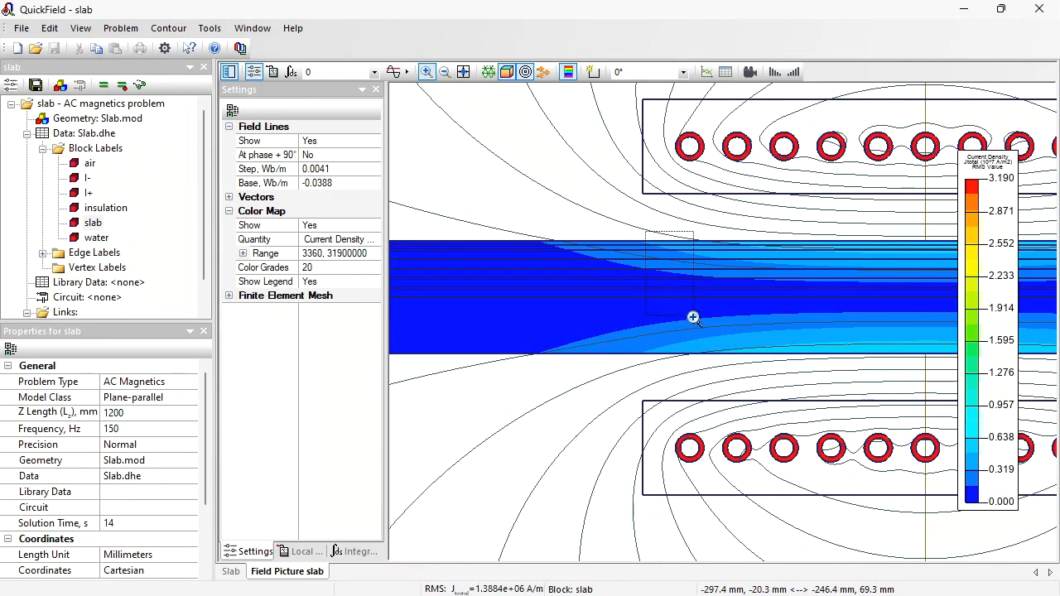
pyautogui.click(693, 315)
pyautogui.click(593, 72)
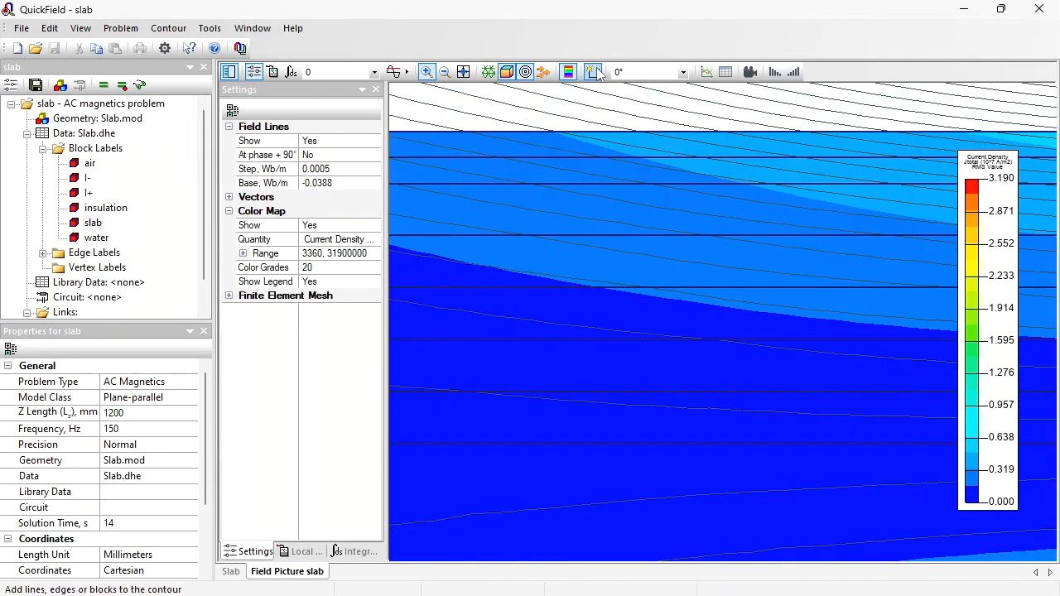
pyautogui.click(644, 137)
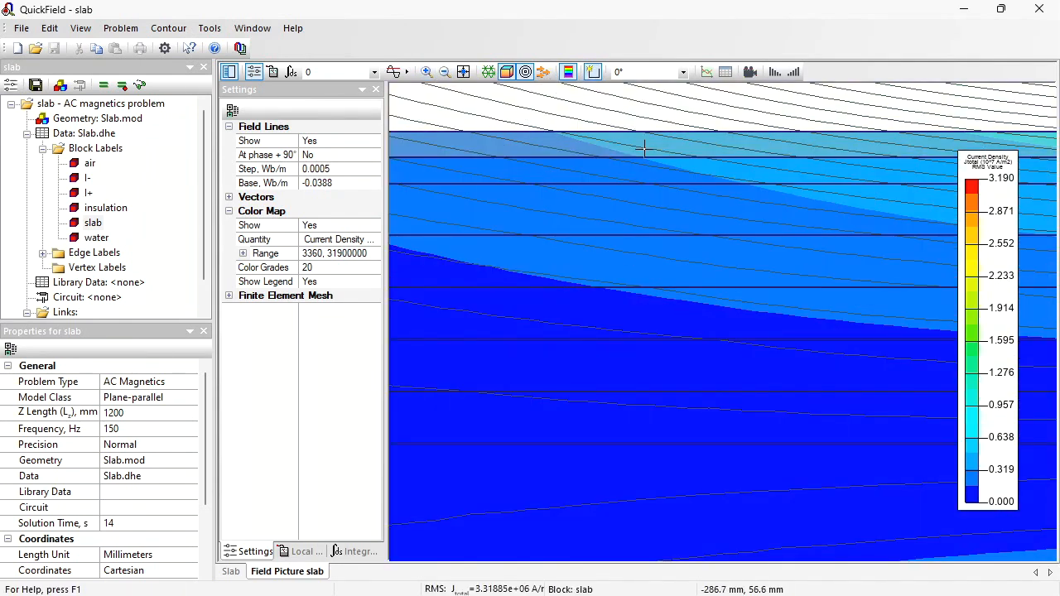
pyautogui.click(643, 148)
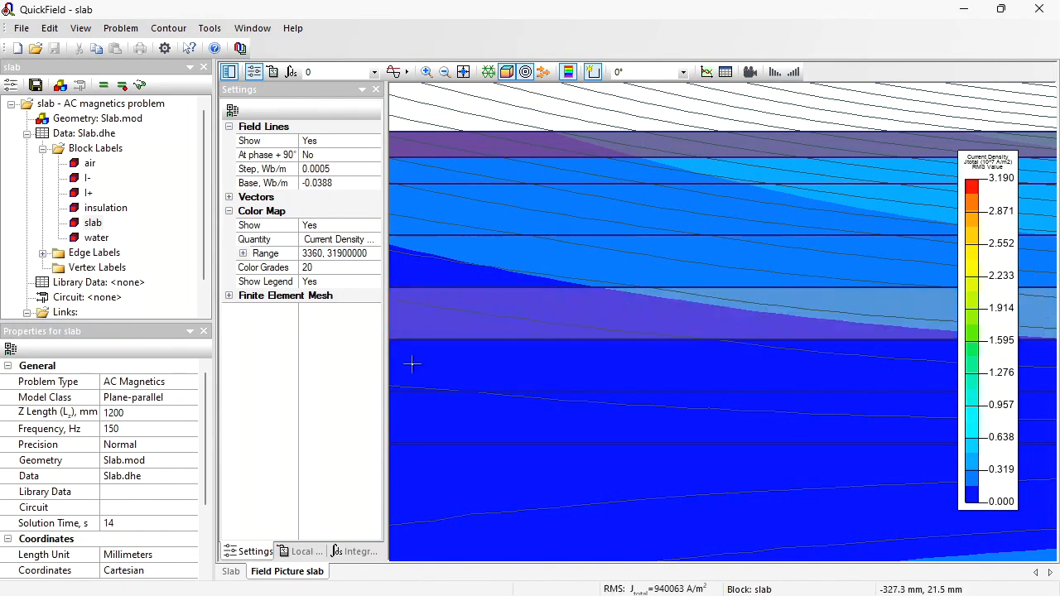
# - Copy the Joule heat value for the contour from the Integral Calculator
pyautogui.click(349, 552)
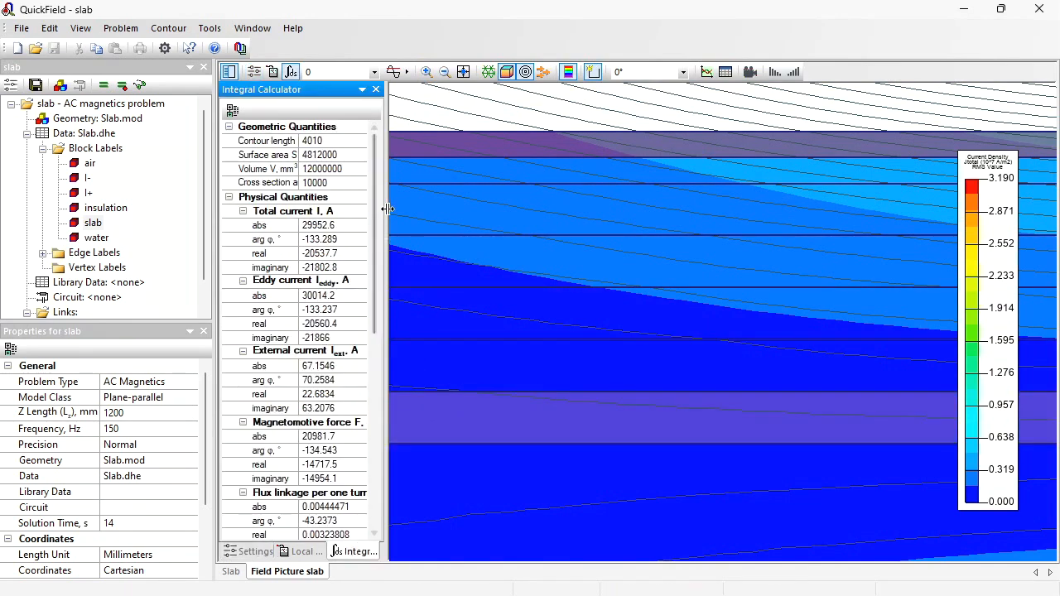
pyautogui.scroll(-4, 378, 239)
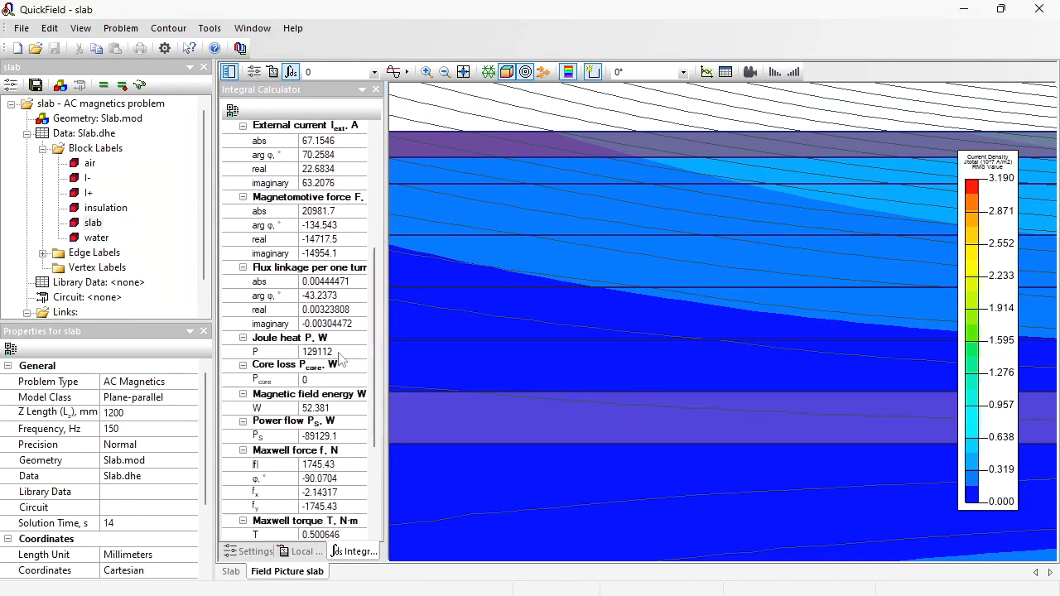
pyautogui.click(302, 351)
pyautogui.click(301, 352)
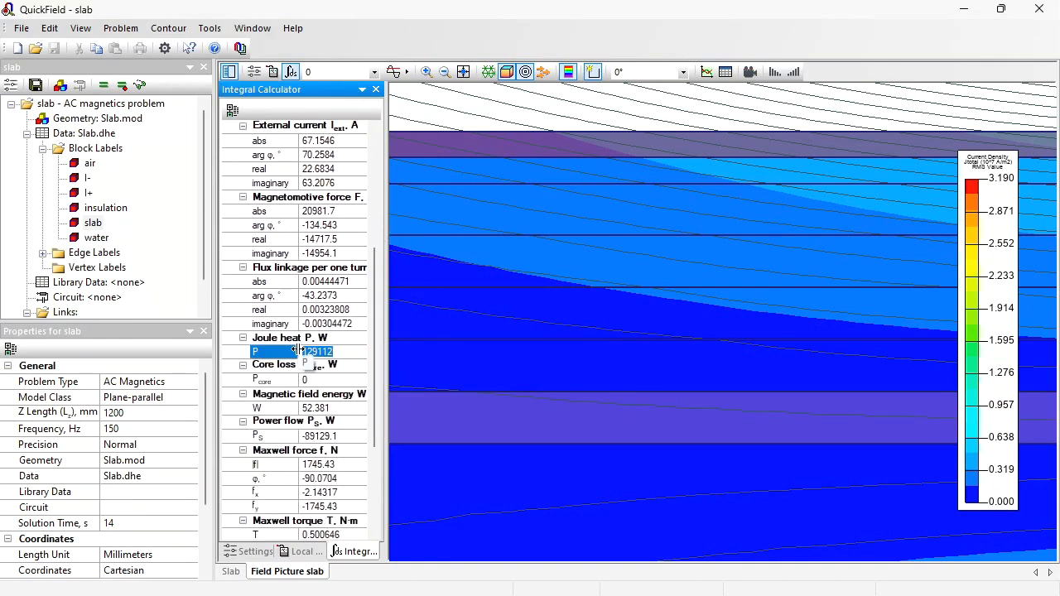
pyautogui.press('Escape')
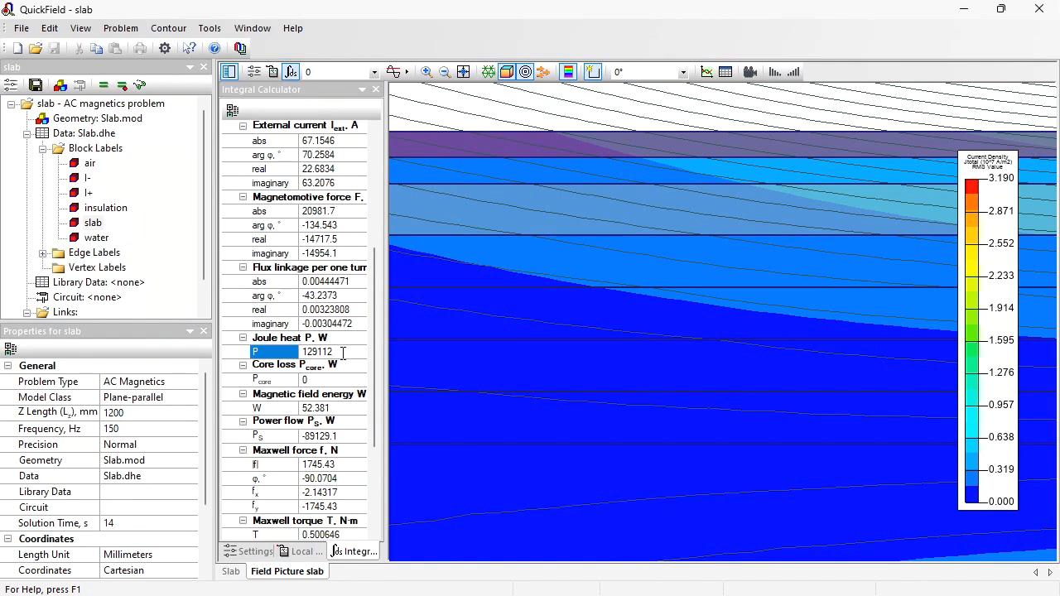
pyautogui.rightClick(314, 357)
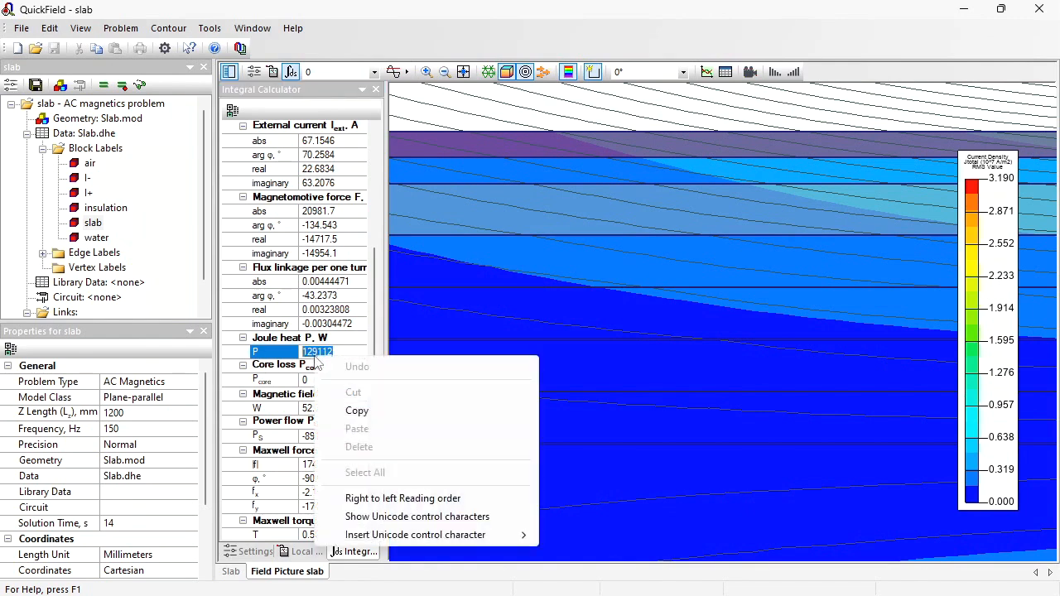
pyautogui.click(384, 419)
# - Switch to LibreOffice Calc and paste the Joule heat value into cell B3
pyautogui.hotkey('alt', 'Tab')
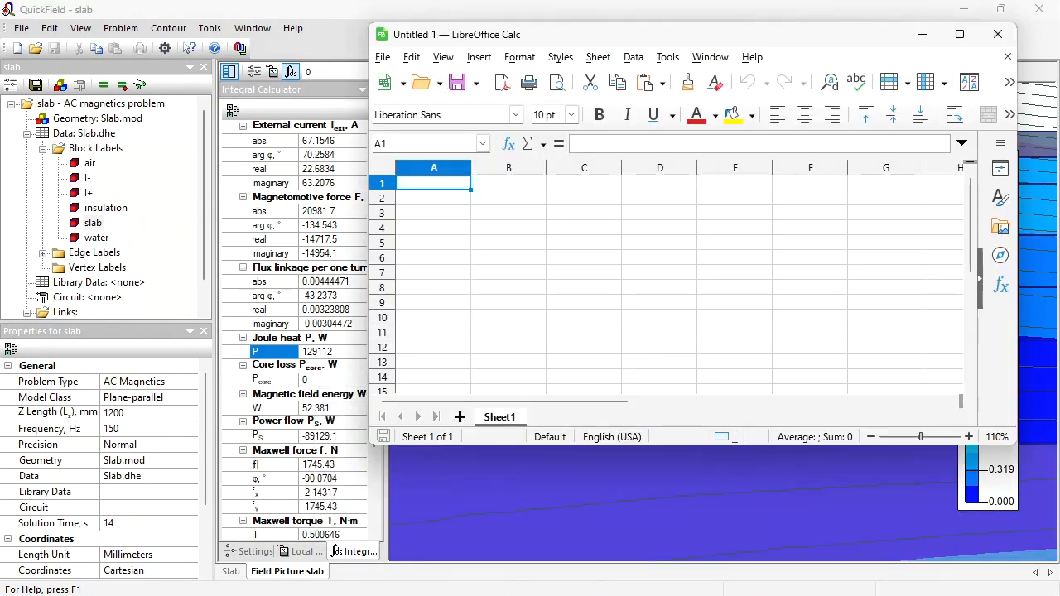
pyautogui.click(506, 214)
pyautogui.hotkey('ctrl', 'v')
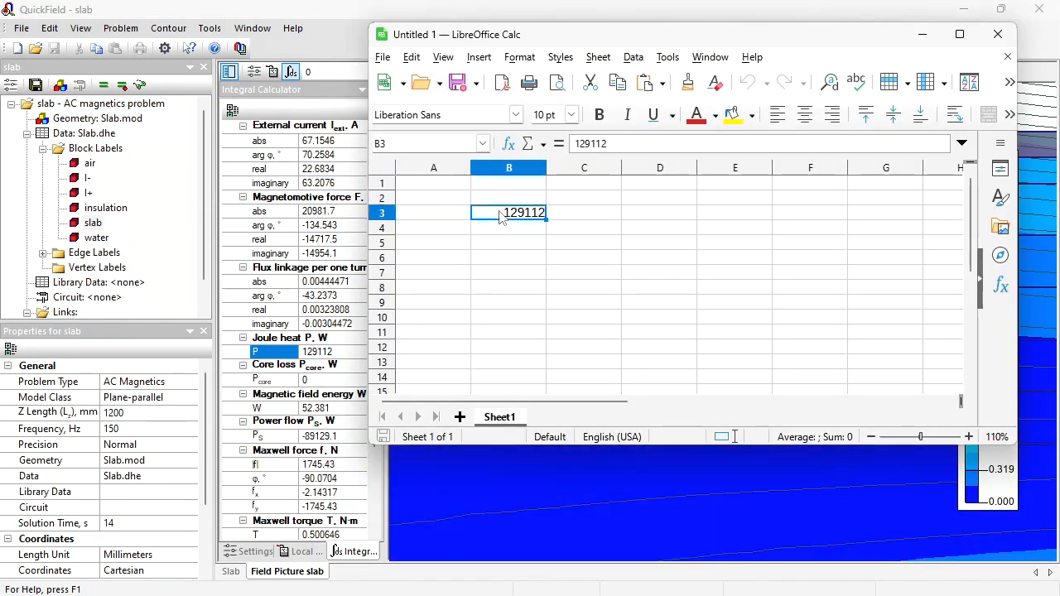
# - Enter 1 in cell A3 next to the pasted value and move to cell B2
pyautogui.click(428, 216)
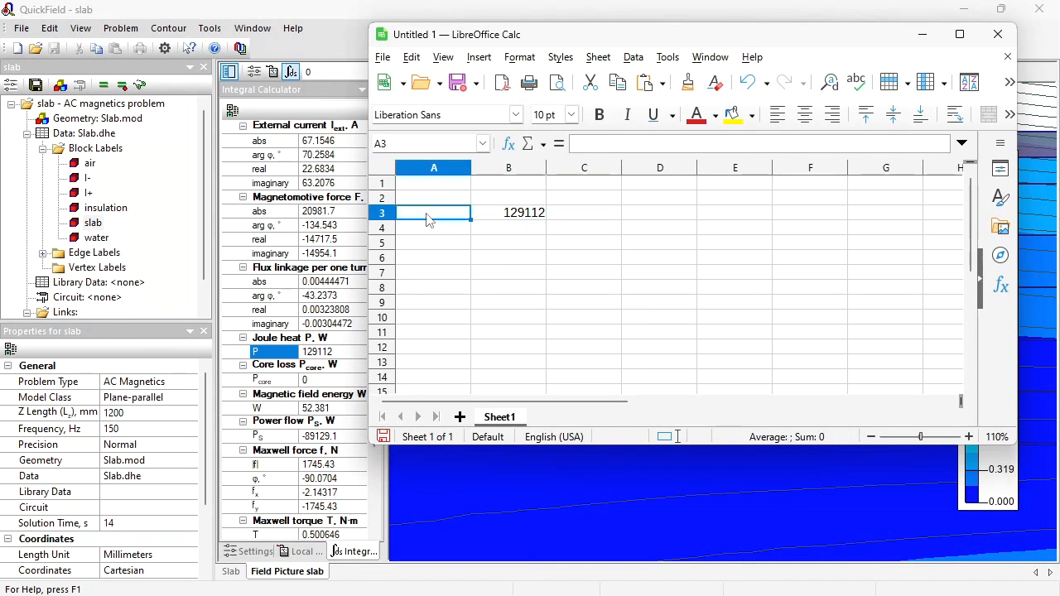
pyautogui.write('1')
pyautogui.press('Tab')
pyautogui.press('Up')
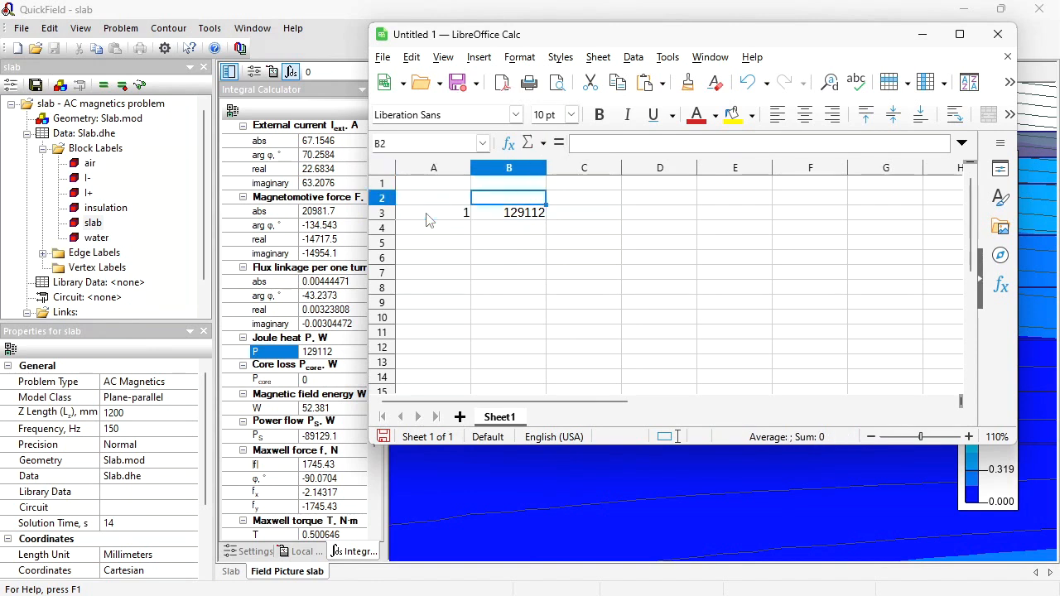
# - Label cell B2 as "Power, W"
pyautogui.write('Power')
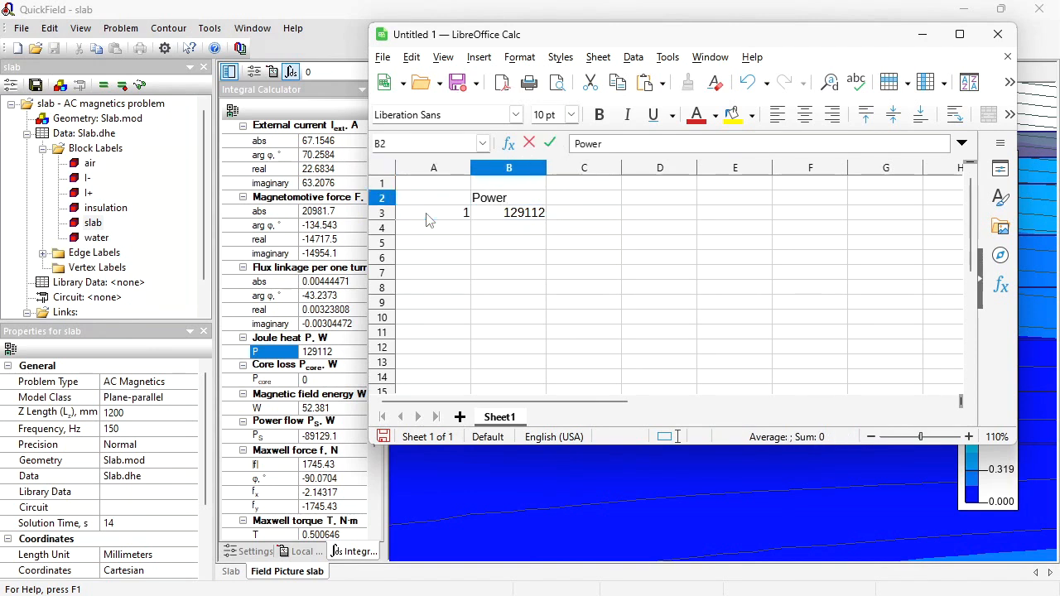
pyautogui.write(', W')
pyautogui.press('Return')
# - Switch to Paint and sketch freehand marker lines over the Joule heat graph
pyautogui.click(714, 595)
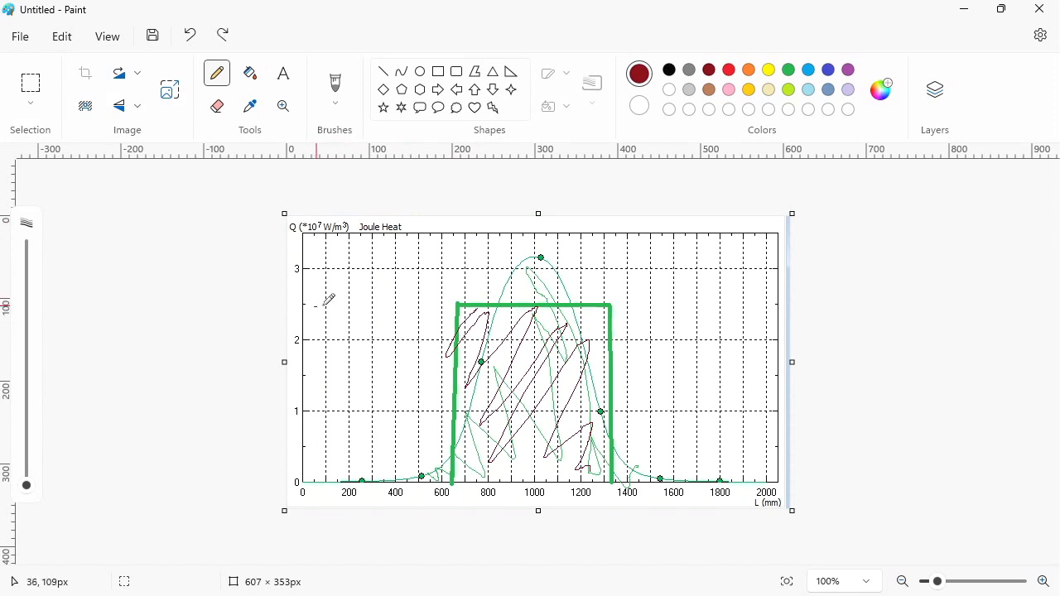
pyautogui.moveTo(316, 306); pyautogui.dragTo(477, 305)
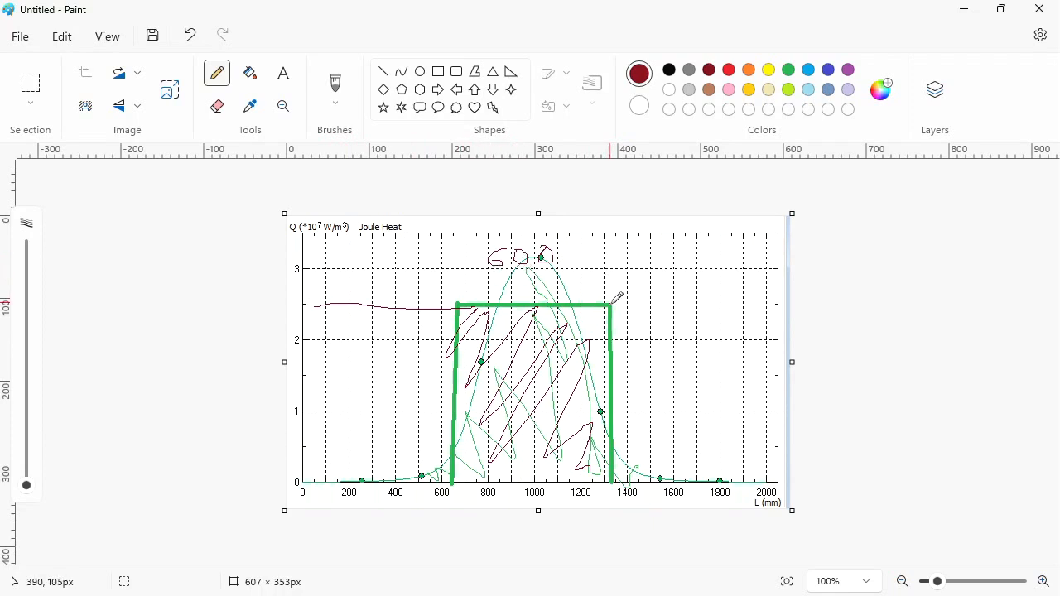
pyautogui.moveTo(614, 303); pyautogui.dragTo(649, 246)
pyautogui.moveTo(615, 478)
pyautogui.mouseDown()
pyautogui.moveTo(664, 396)
pyautogui.moveTo(631, 398)
pyautogui.moveTo(646, 402)
pyautogui.moveTo(643, 389)
pyautogui.moveTo(659, 391)
pyautogui.moveTo(650, 391)
pyautogui.mouseUp()
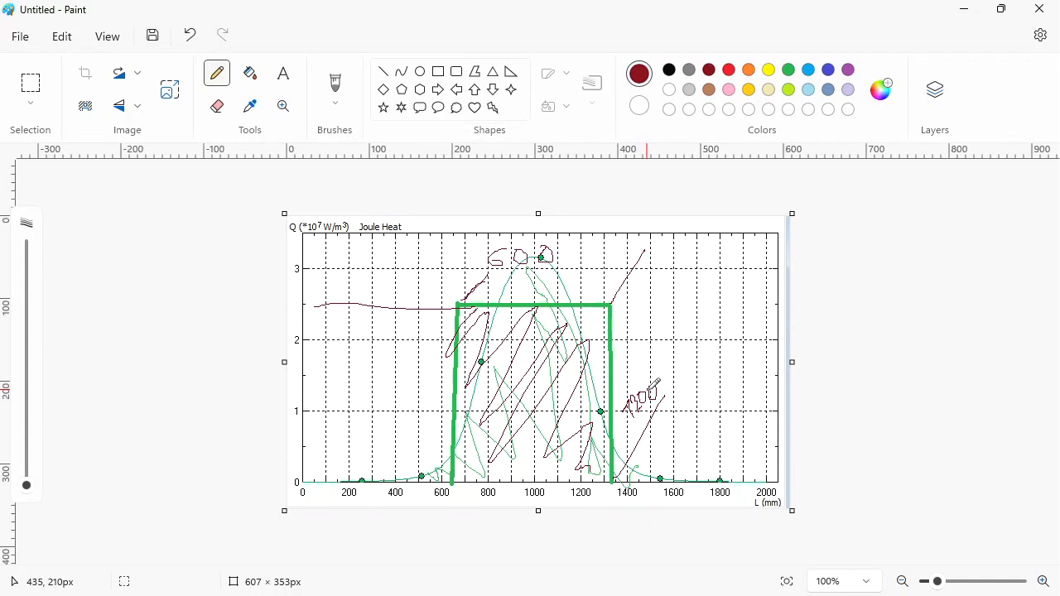
# - Return to the spreadsheet, label C2 "dx" and enter 0.6 in C3
pyautogui.hotkey('alt', 'Tab')
pyautogui.write('d')
pyautogui.press('Return')
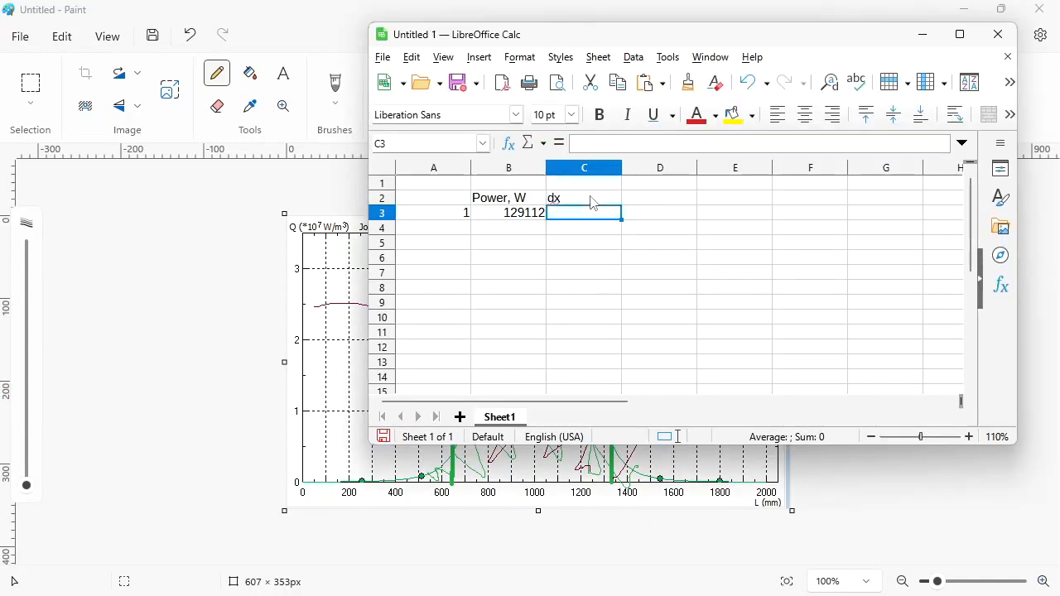
pyautogui.write('0.6')
pyautogui.press('Return')
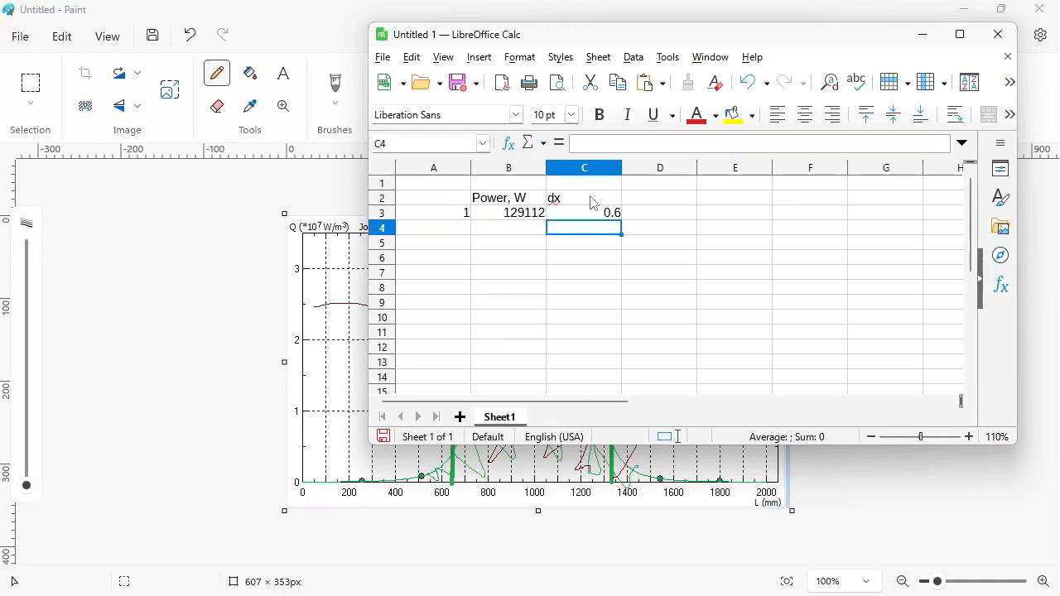
# - Label D2 "Lz" and enter 1.2 in D3
pyautogui.press('Up')
pyautogui.press('Up')
pyautogui.press('Right')
pyautogui.write('L')
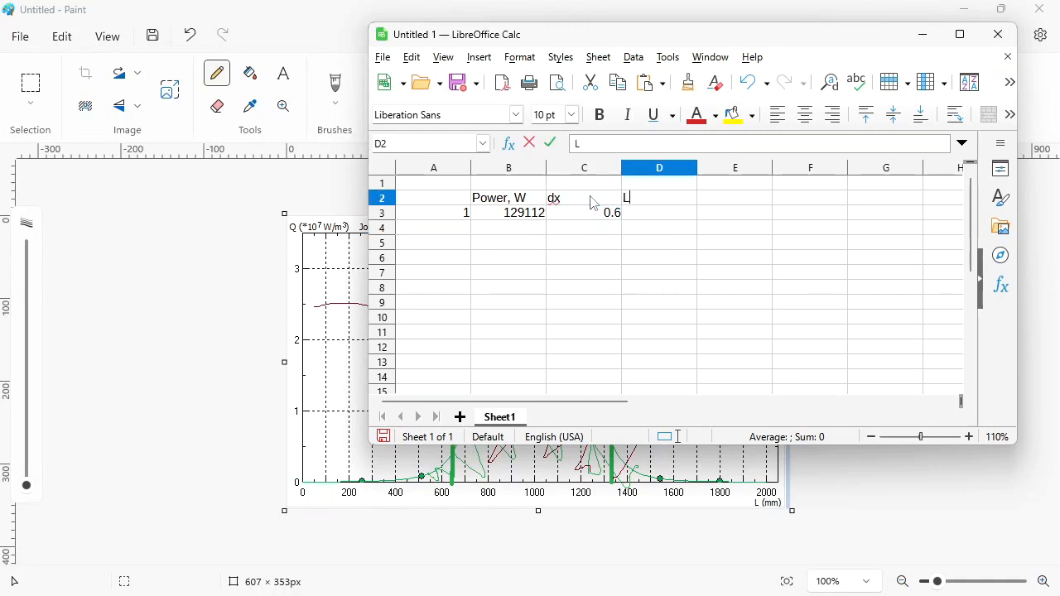
pyautogui.write('z')
pyautogui.press('Return')
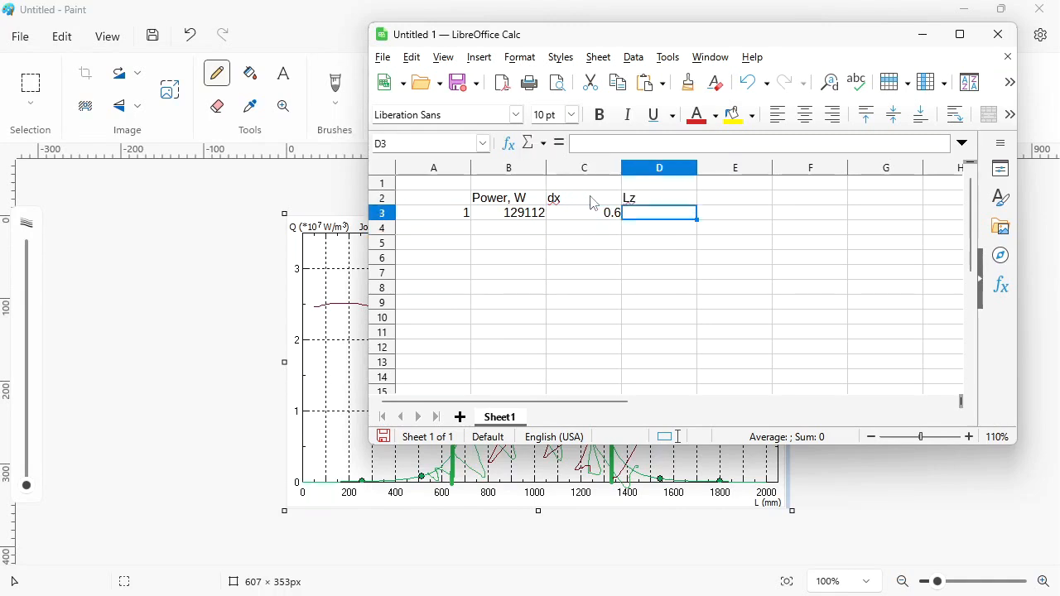
pyautogui.write('1.2')
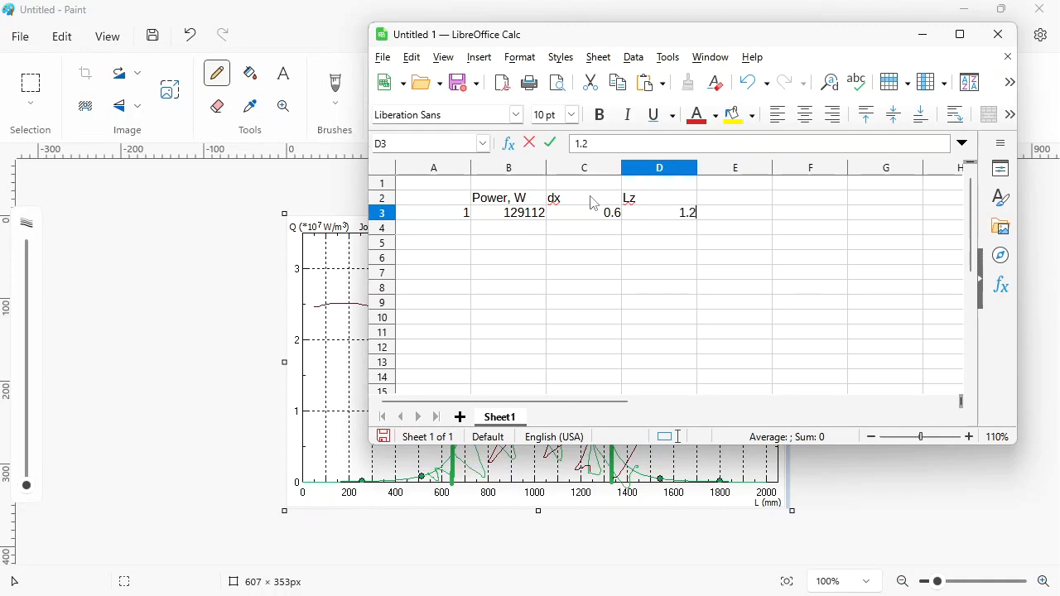
pyautogui.press('Return')
# - Label E2 "dy" and enter 0.005 in E3
pyautogui.press('Up')
pyautogui.press('Up')
pyautogui.press('Right')
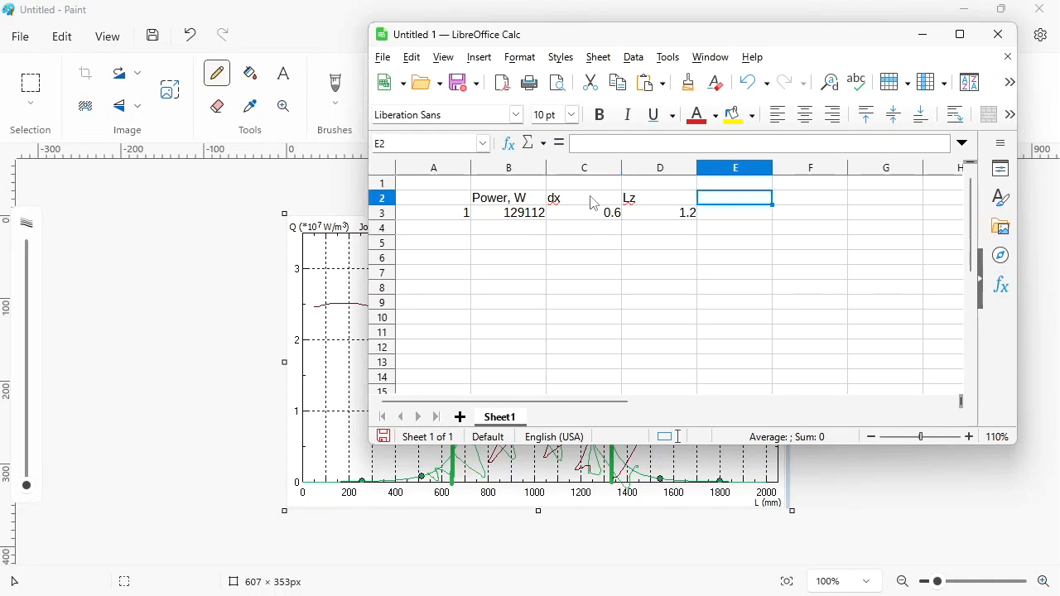
pyautogui.write('dy')
pyautogui.press('Return')
pyautogui.write('0.005')
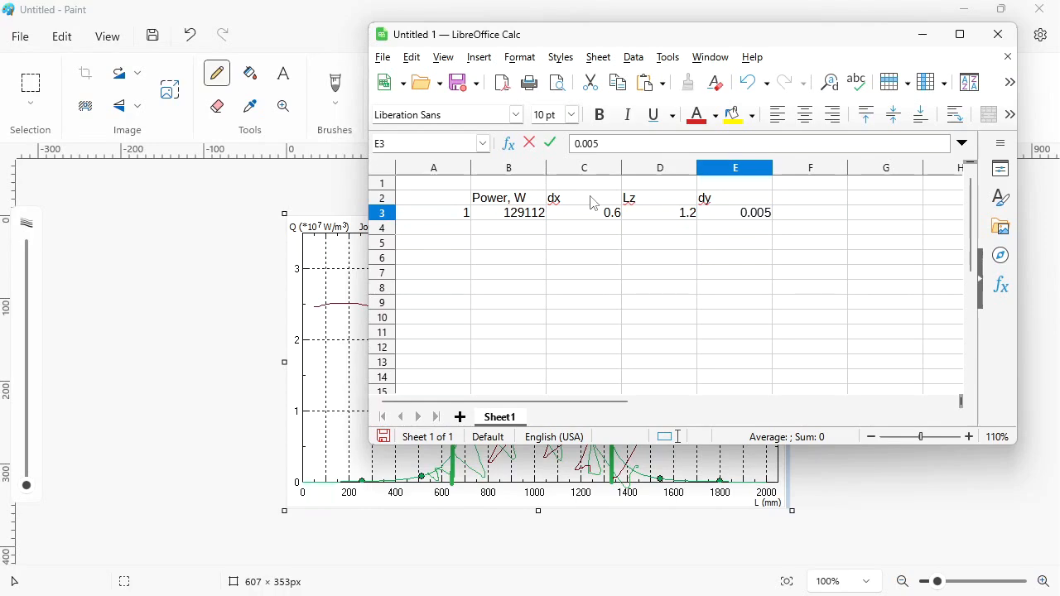
# - Label F2 "P/V"
pyautogui.press('Up')
pyautogui.press('Right')
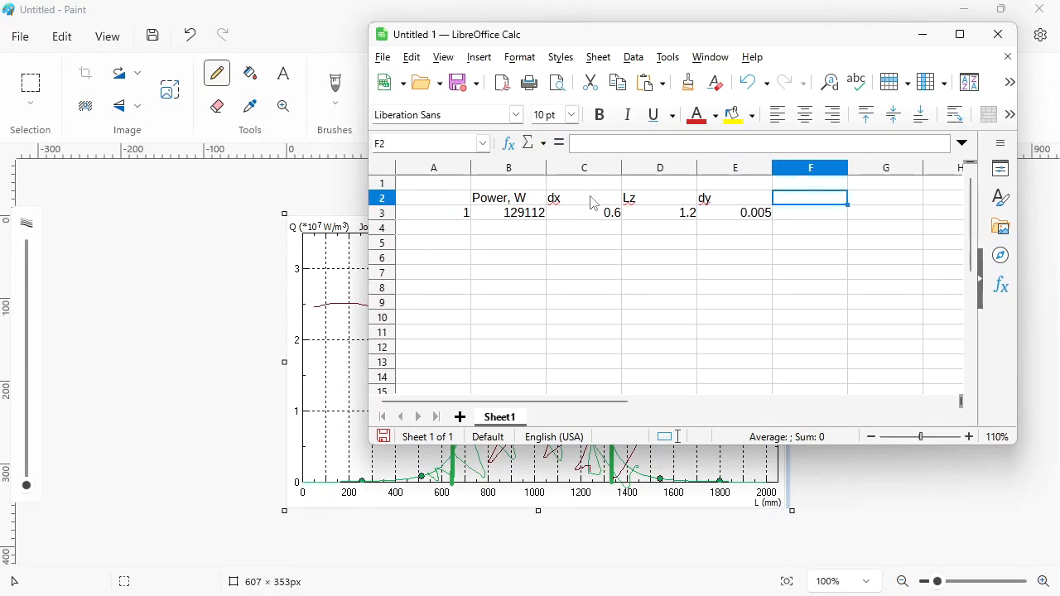
pyautogui.write('P/V')
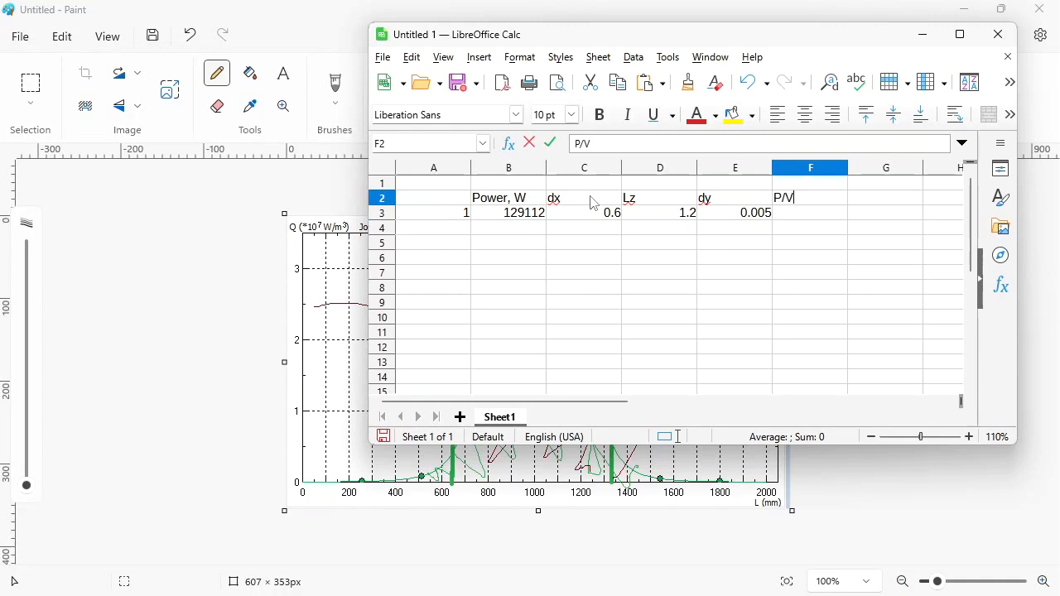
pyautogui.press('Return')
# - Enter the formula =B3/C3/D3/E3 in F3 to compute power per unit volume
pyautogui.write('=')
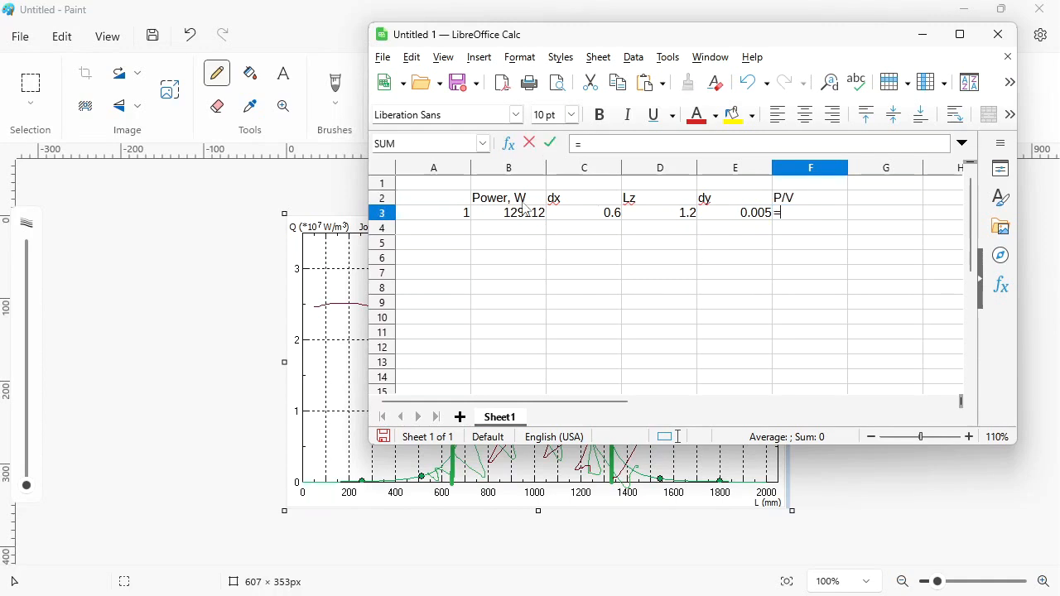
pyautogui.click(526, 220)
pyautogui.write('/')
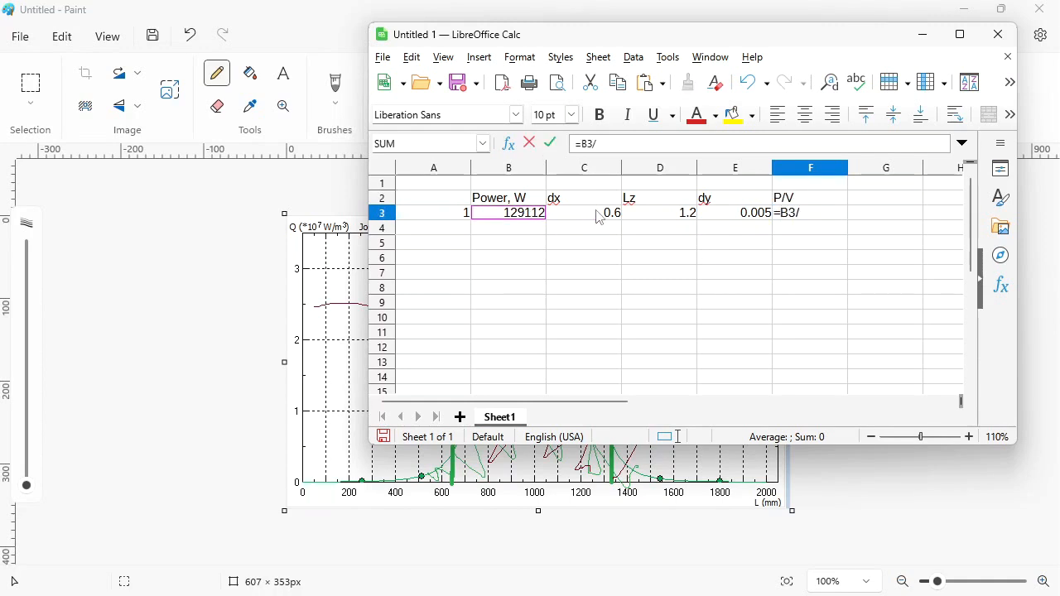
pyautogui.click(600, 218)
pyautogui.write('/')
pyautogui.click(658, 219)
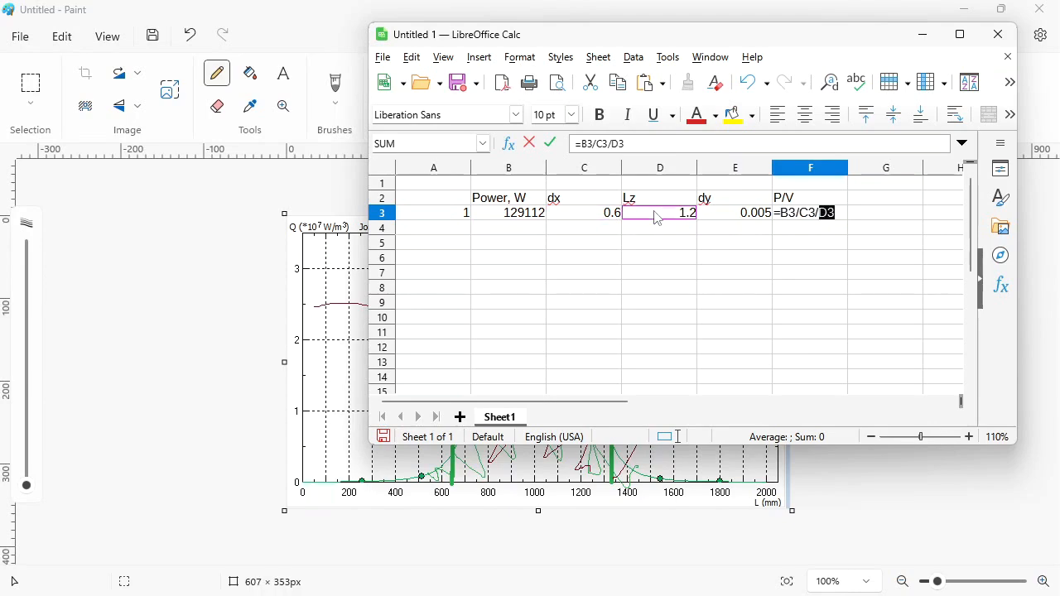
pyautogui.write('/')
pyautogui.click(741, 217)
pyautogui.press('Return')
# - Add the unit label "W/m3" in G3
pyautogui.press('Up')
pyautogui.press('Right')
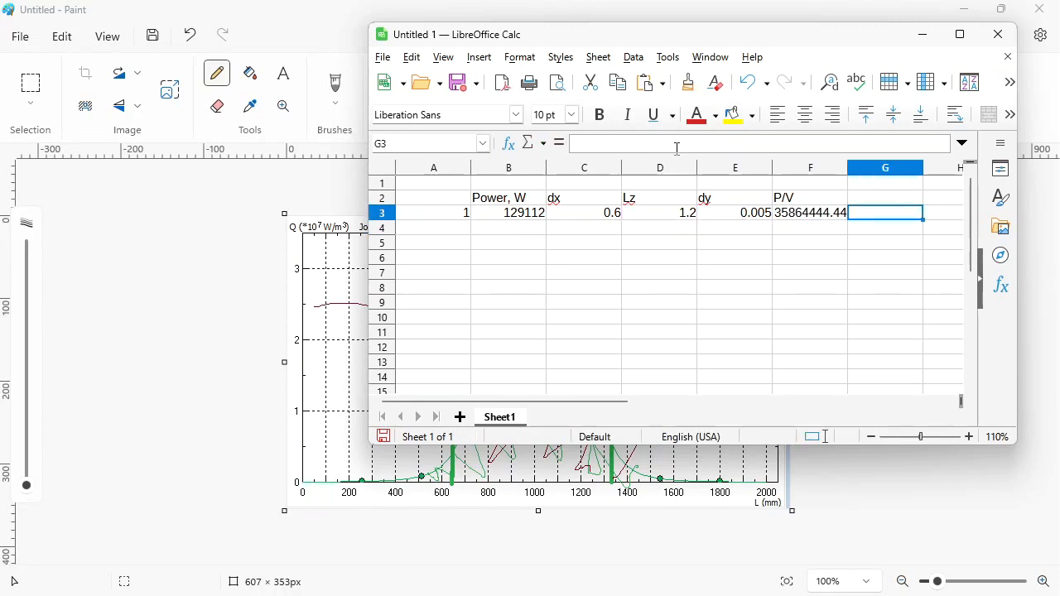
pyautogui.write('W/')
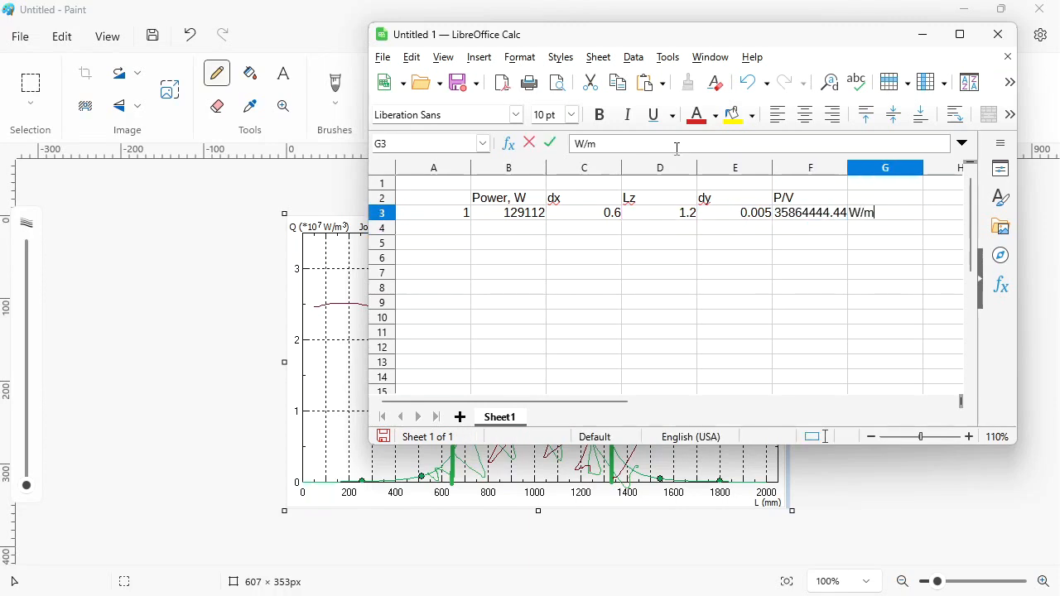
pyautogui.write('m3')
pyautogui.press('Return')
# - Number the layers 2 through 7 in cells A4 to A9
pyautogui.press('Home')
pyautogui.write('2')
pyautogui.press('Return')
pyautogui.write('3')
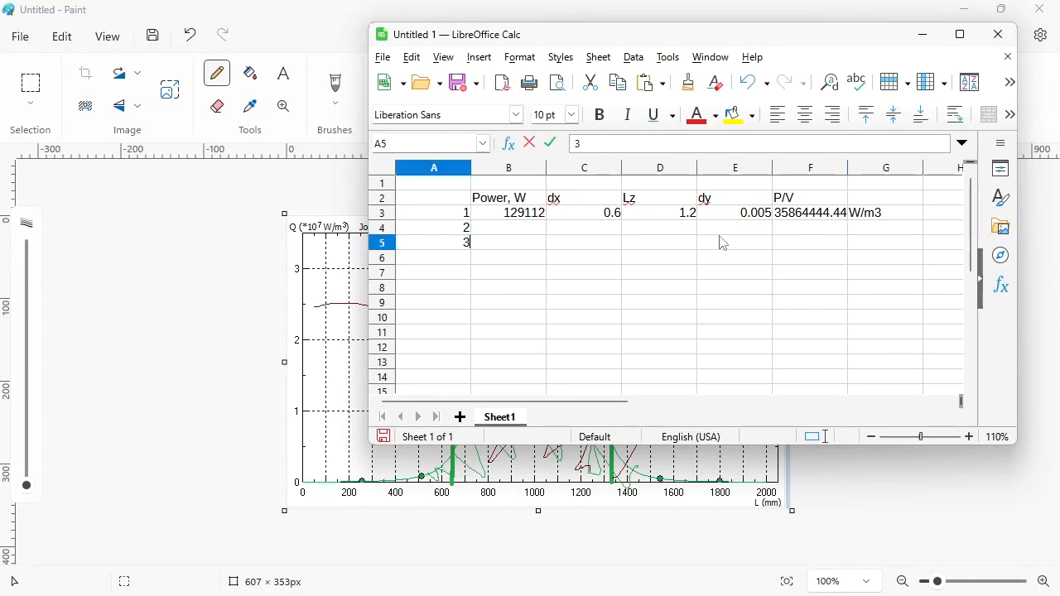
pyautogui.press('Return')
pyautogui.write('45')
pyautogui.press('Return')
pyautogui.write('6')
pyautogui.press('Return')
pyautogui.write('7')
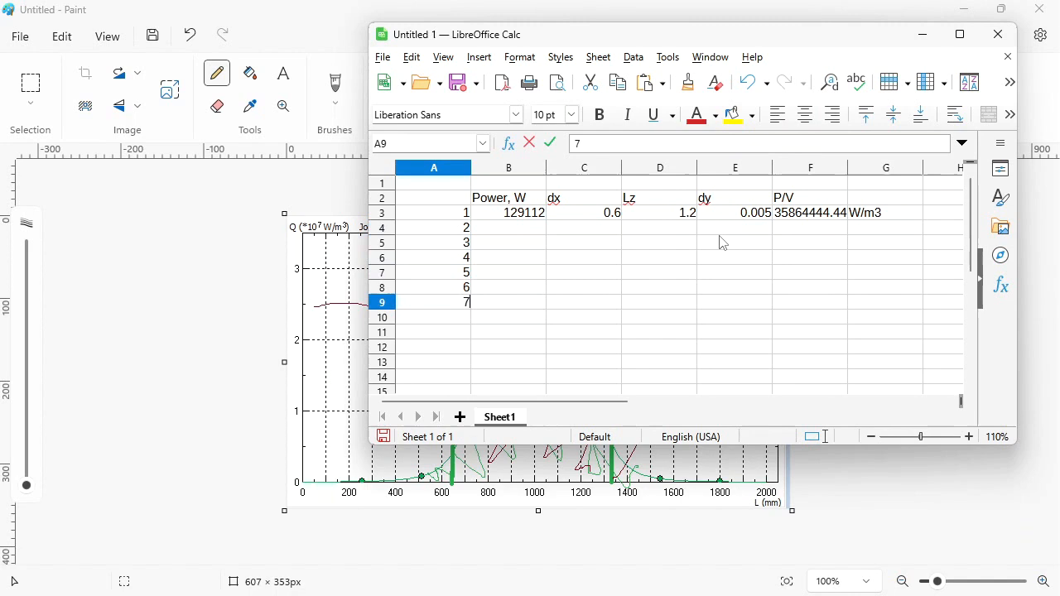
# - Copy the dx, Lz, dy and P/V cells of row 3 down through row 9
pyautogui.moveTo(586, 213); pyautogui.dragTo(799, 222)
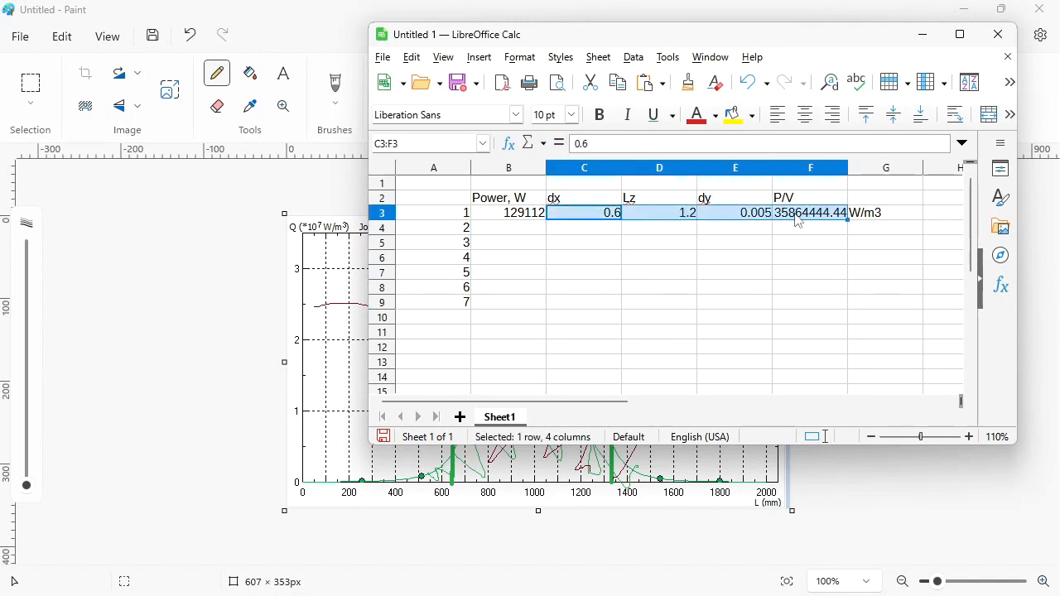
pyautogui.hotkey('ctrl', 'c')
pyautogui.hotkey('shift', 'Down')
pyautogui.hotkey('shift', 'Down')
pyautogui.hotkey('shift', 'Down')
pyautogui.hotkey('shift', 'Down')
pyautogui.hotkey('shift', 'Down')
pyautogui.hotkey('shift', 'Down')
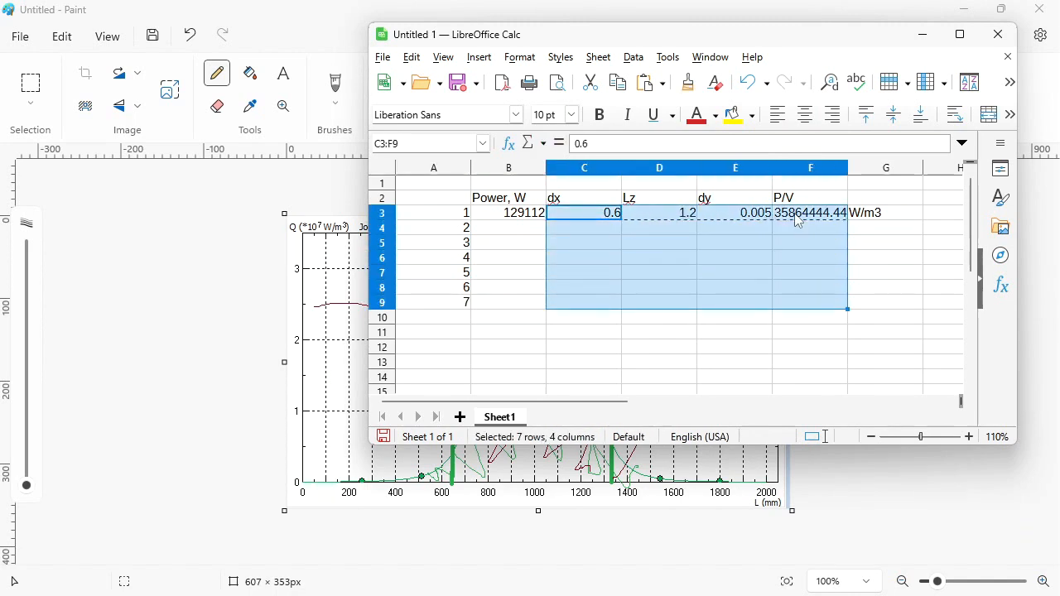
pyautogui.hotkey('ctrl', 'v')
pyautogui.press('Return')
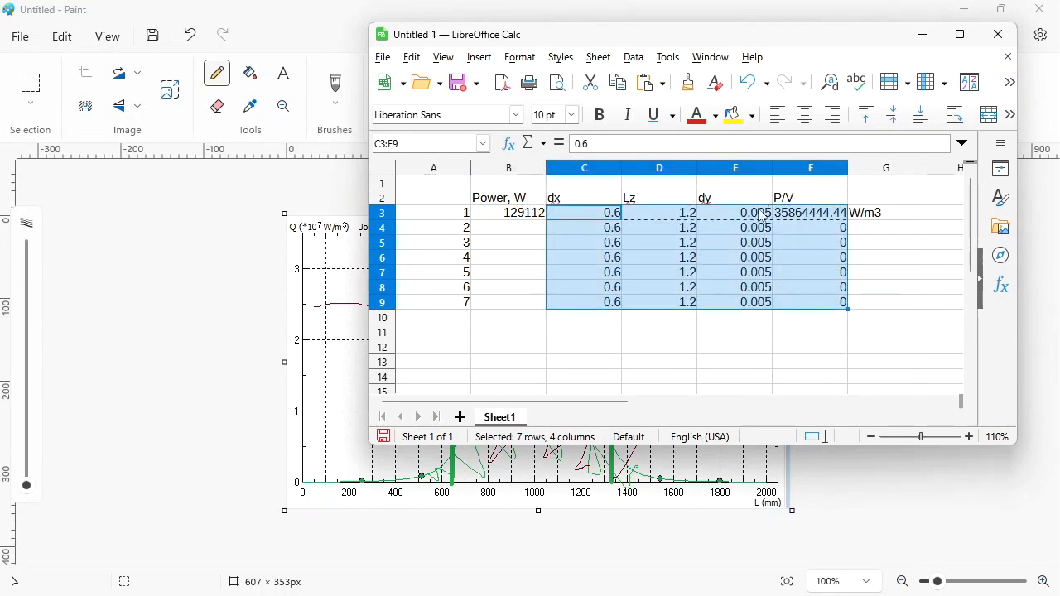
# - Change the dy value in E5 to 0.01
pyautogui.click(758, 225)
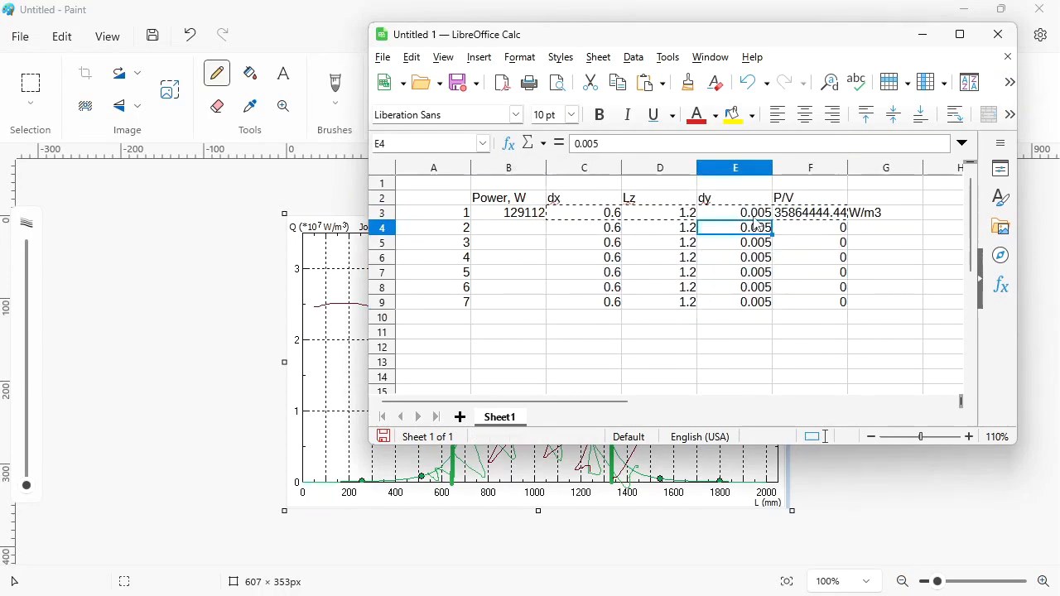
pyautogui.click(758, 213)
pyautogui.click(759, 229)
pyautogui.click(762, 247)
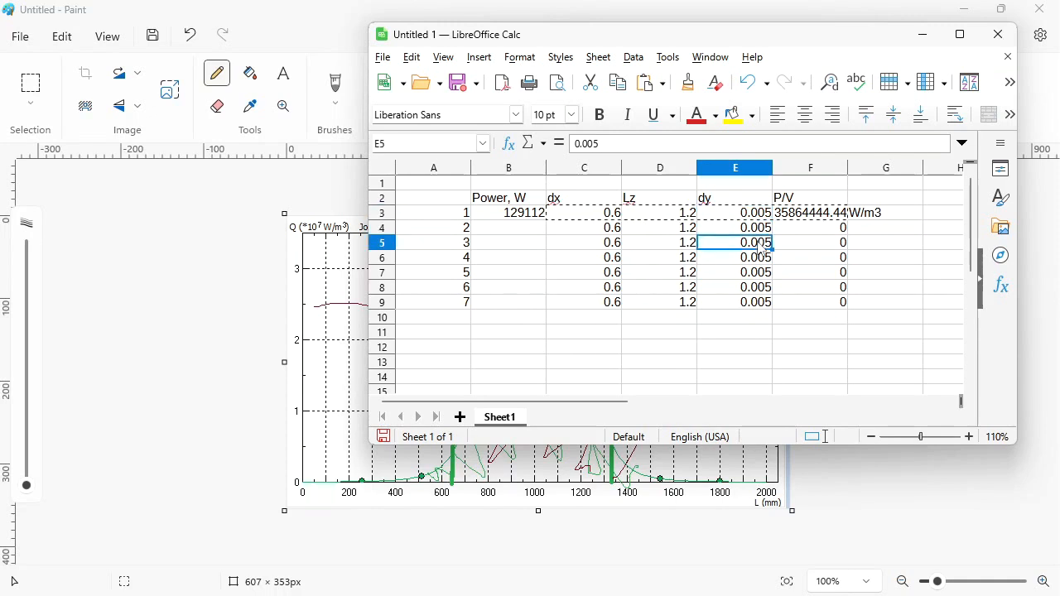
pyautogui.click(638, 147)
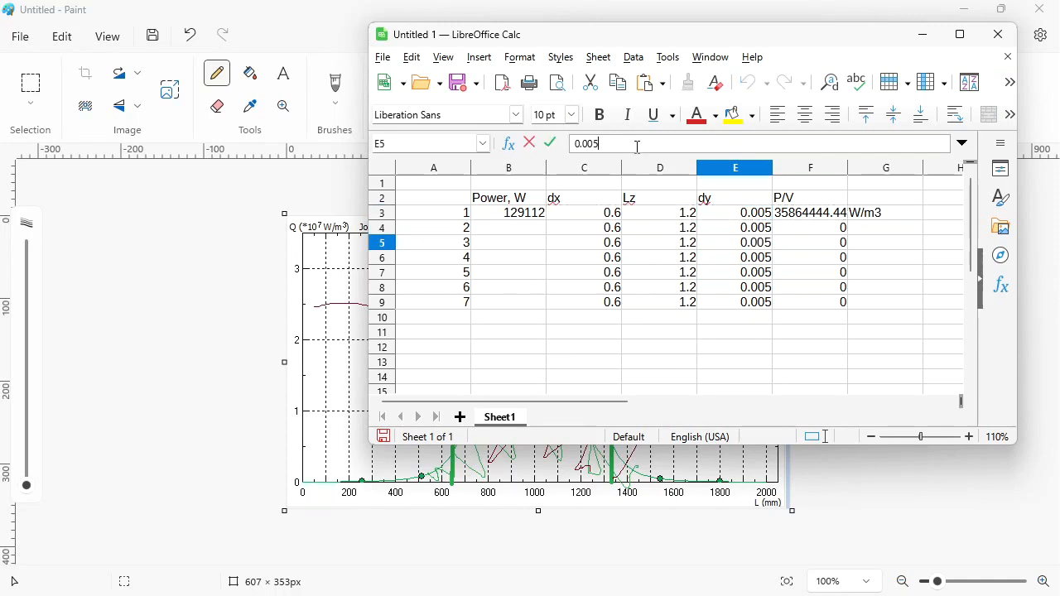
pyautogui.press('BackSpace')
pyautogui.write('1')
pyautogui.press('Return')
# - Fill 0.01 into the dy cells E5 through E9
pyautogui.press('Up')
pyautogui.hotkey('shift', 'Down')
pyautogui.hotkey('shift', 'Down')
pyautogui.hotkey('shift', 'Down')
pyautogui.hotkey('shift', 'Down')
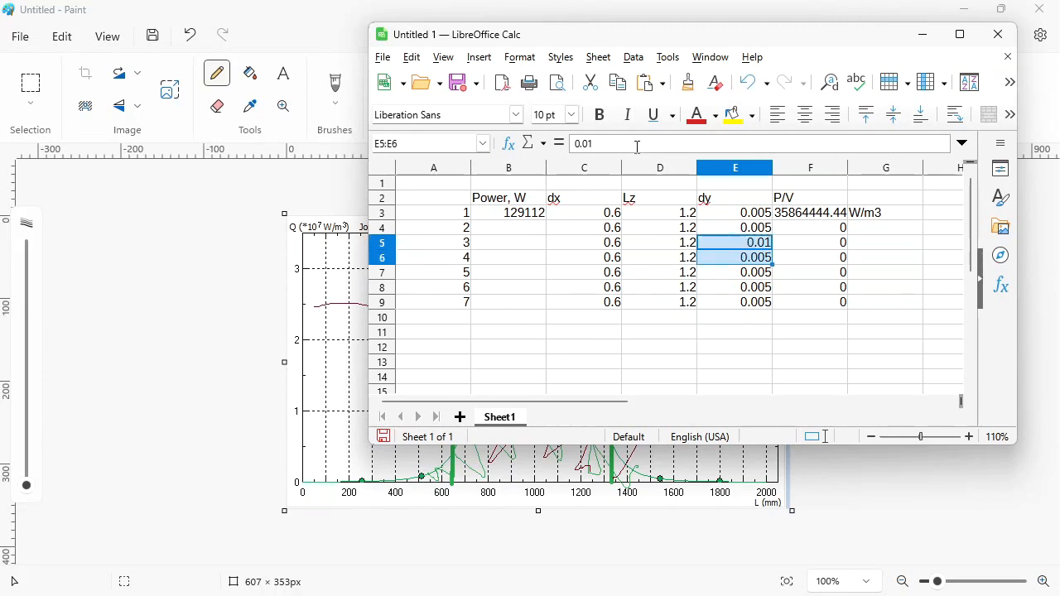
pyautogui.hotkey('ctrl', 'v')
pyautogui.press('Return')
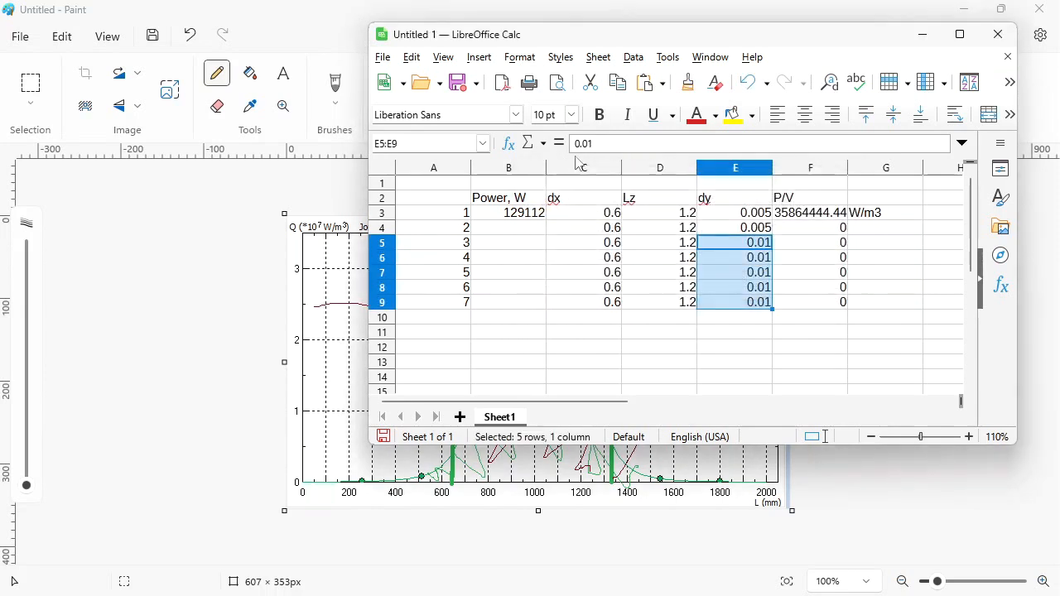
# - Select cell B4, switch to QuickField and redefine the contour around the next thin surface layer
pyautogui.click(519, 232)
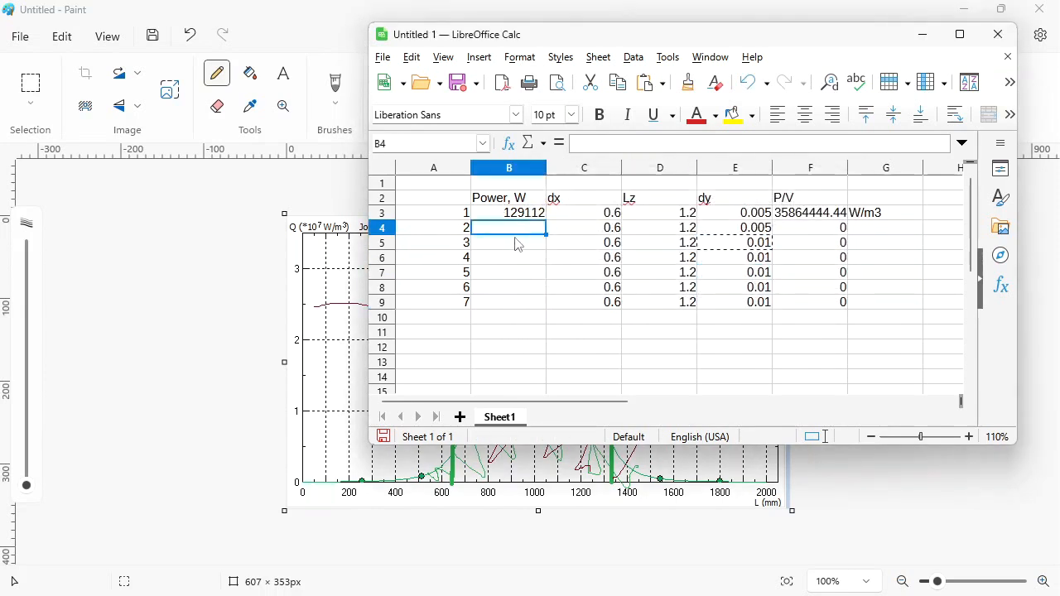
pyautogui.hotkey('alt', 'Tab')
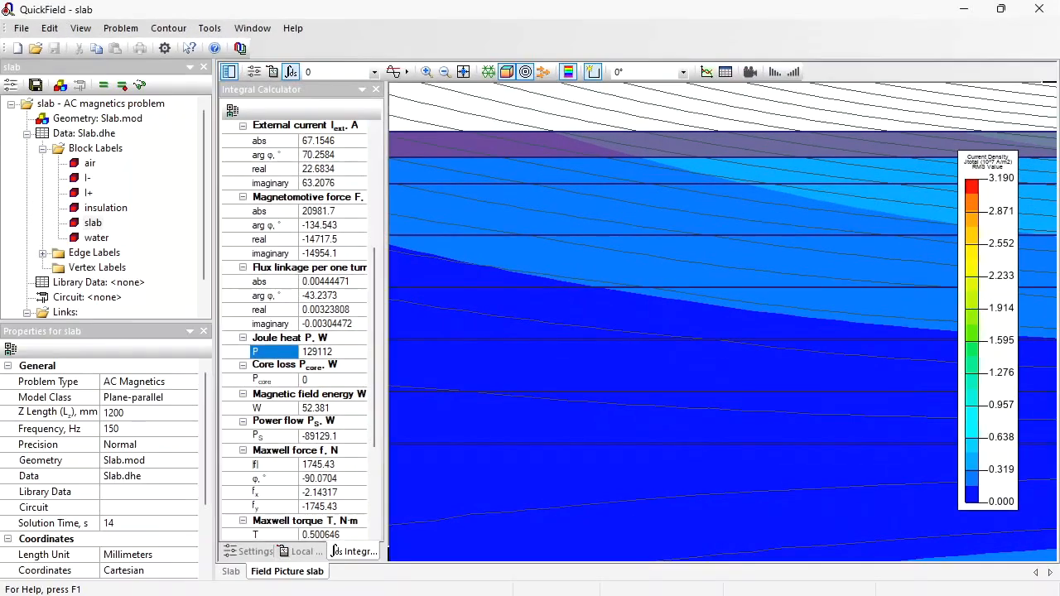
pyautogui.keyDown('ctrl'); pyautogui.click(466, 173); pyautogui.keyUp('ctrl')
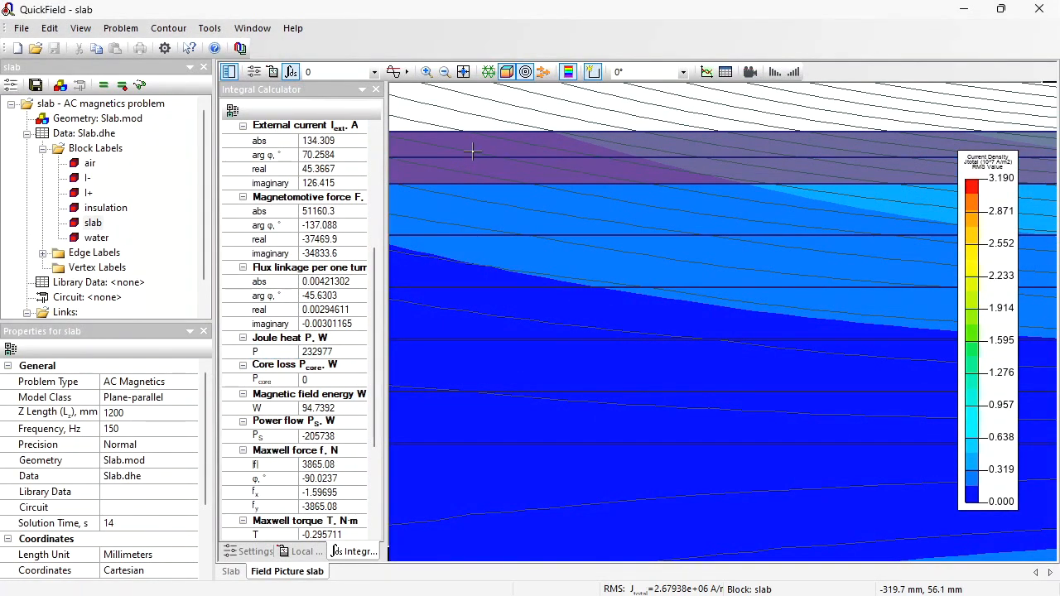
pyautogui.keyDown('ctrl'); pyautogui.click(472, 154); pyautogui.keyUp('ctrl')
# - Copy the contour's Joule heat value and paste it into cell B4 of the spreadsheet
pyautogui.moveTo(341, 352); pyautogui.dragTo(303, 352)
pyautogui.rightClick(305, 352)
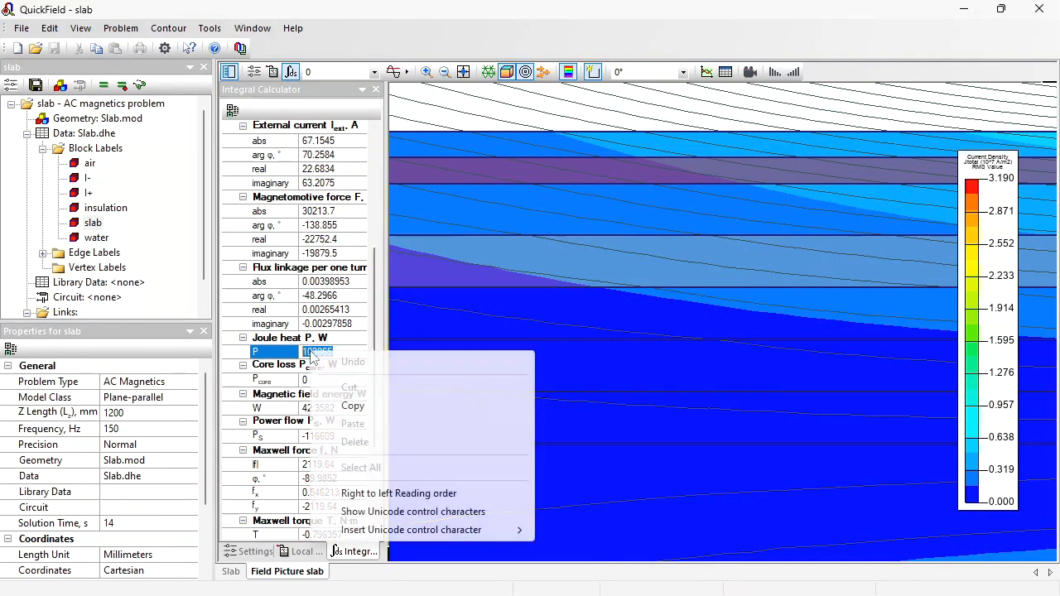
pyautogui.click(373, 405)
pyautogui.hotkey('alt', 'Tab')
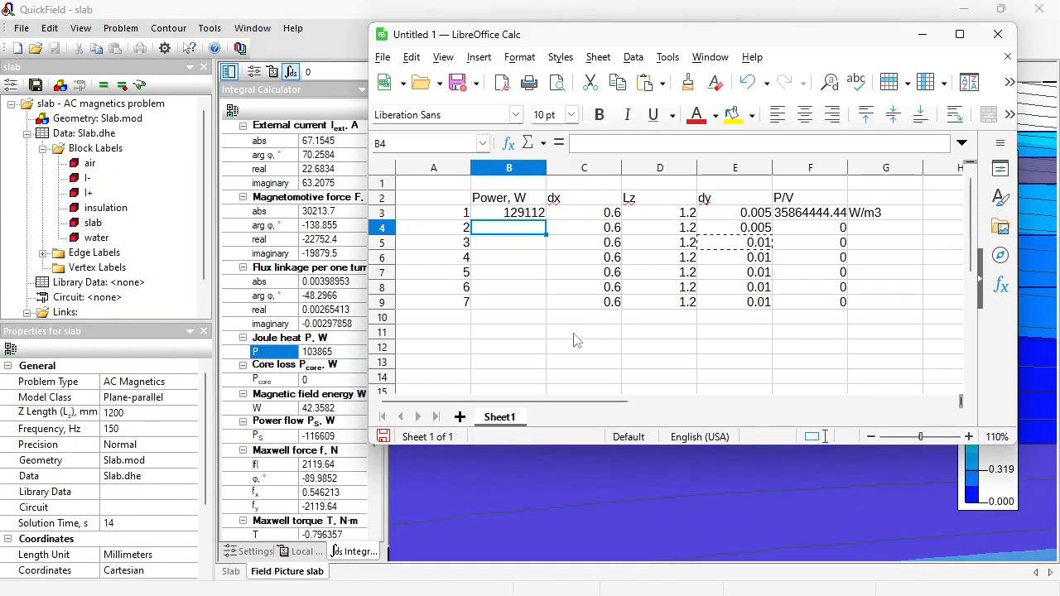
pyautogui.hotkey('ctrl', 'v')
# - Switch back to QuickField and select the following surface-layer blocks for the contour
pyautogui.hotkey('alt', 'Tab')
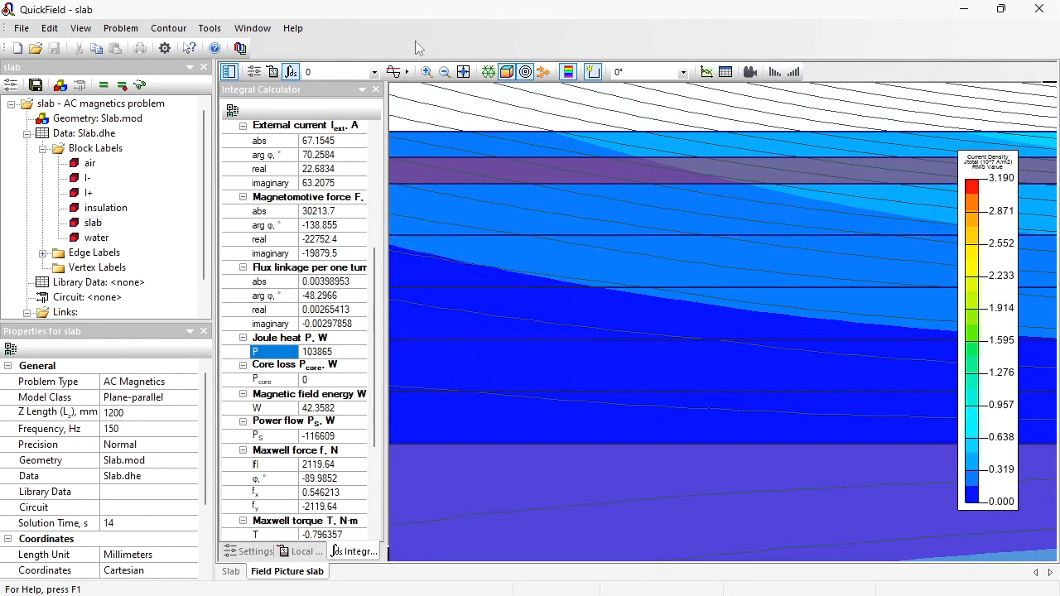
pyautogui.click(504, 208)
pyautogui.click(515, 173)
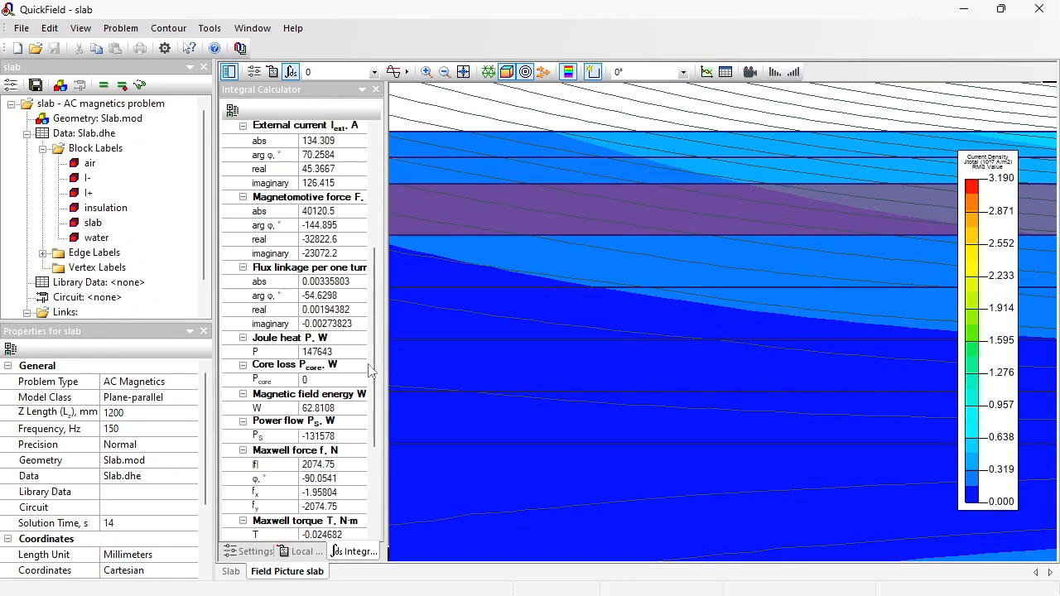
# - Copy the selected layer's Joule heat value and paste it into cell B5 of the spreadsheet
pyautogui.click(338, 352)
pyautogui.doubleClick(333, 348)
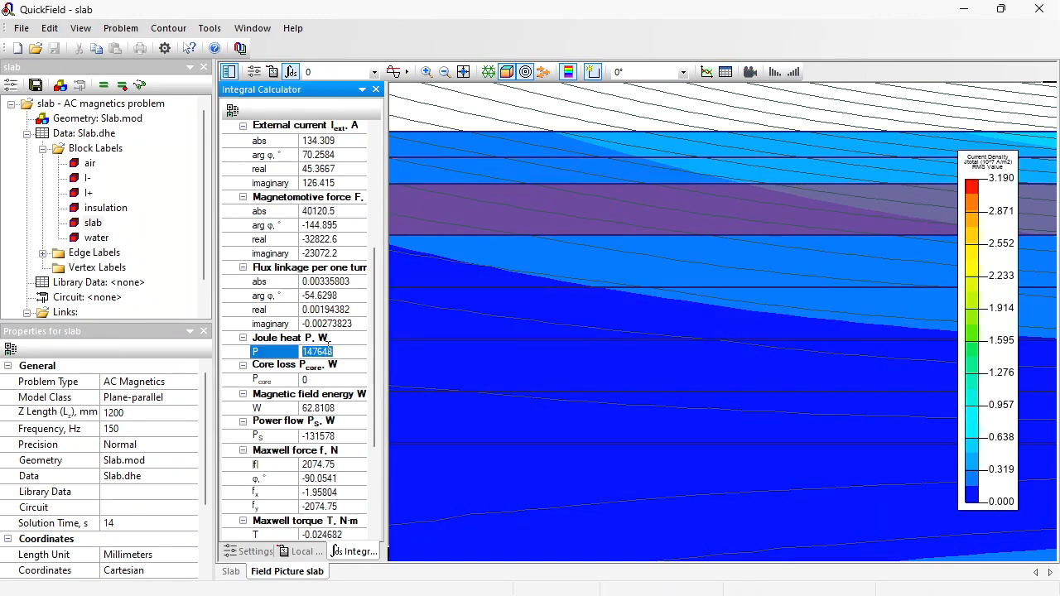
pyautogui.rightClick(329, 348)
pyautogui.click(387, 406)
pyautogui.hotkey('alt', 'Tab')
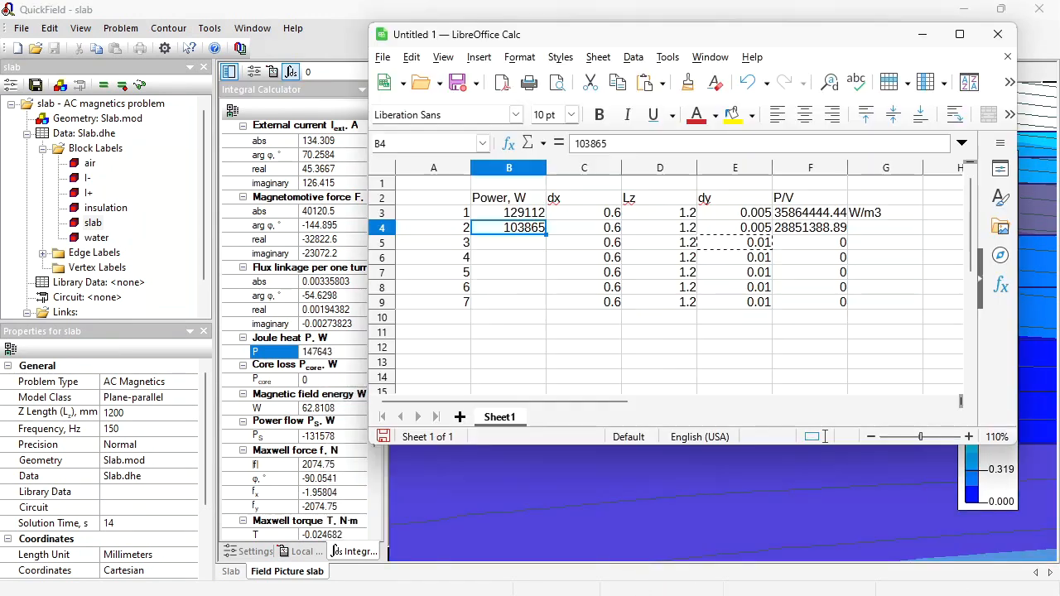
pyautogui.click(507, 243)
pyautogui.hotkey('ctrl', 'v')
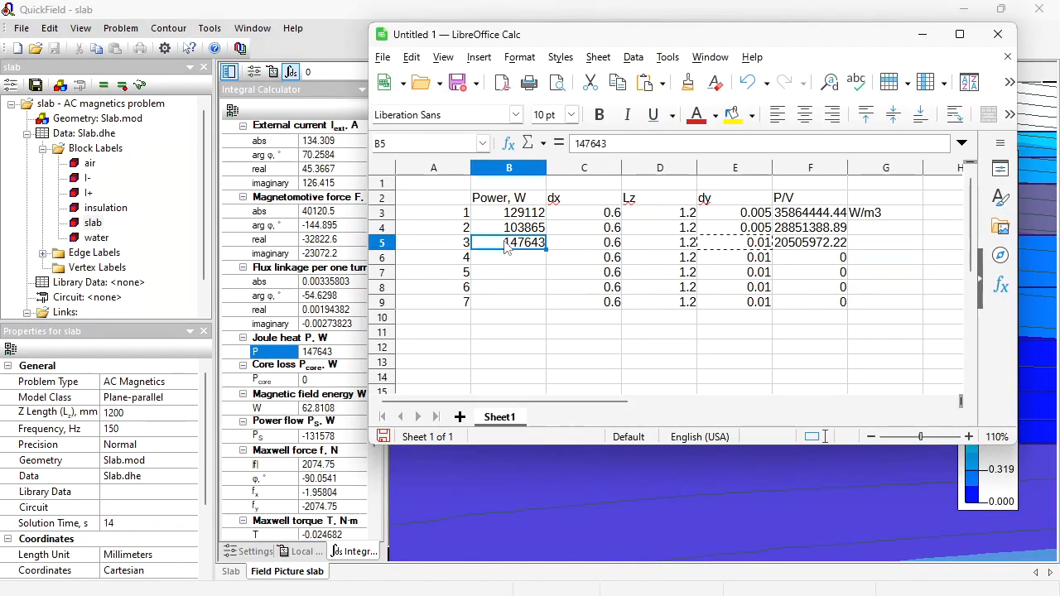
# - Select the next surface-layer block in QuickField, copy its Joule heat value and paste it into cell B6
pyautogui.hotkey('alt', 'Tab')
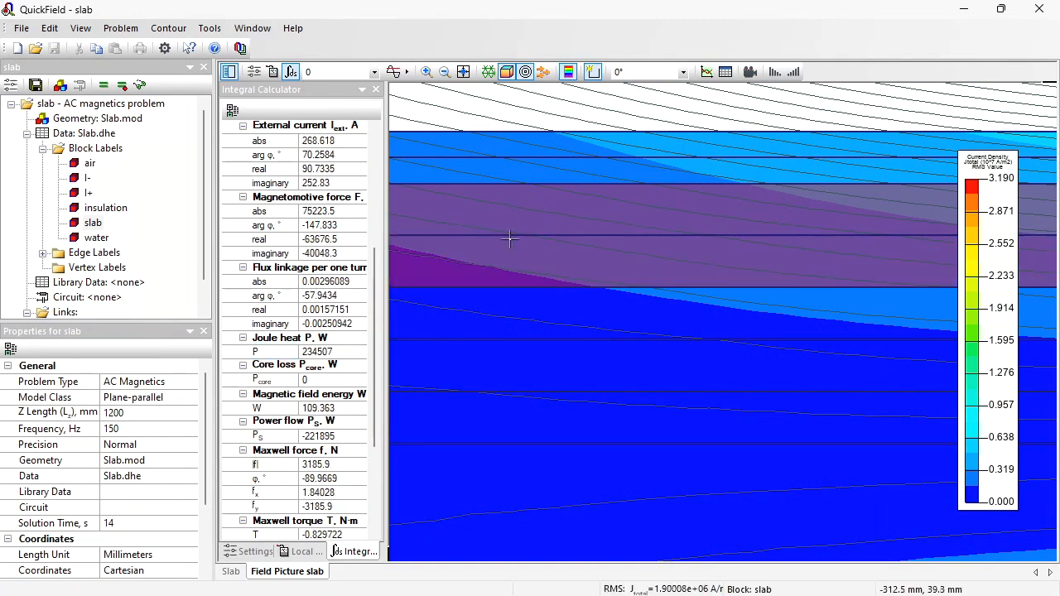
pyautogui.click(510, 239)
pyautogui.click(273, 351)
pyautogui.click(319, 352)
pyautogui.rightClick(313, 356)
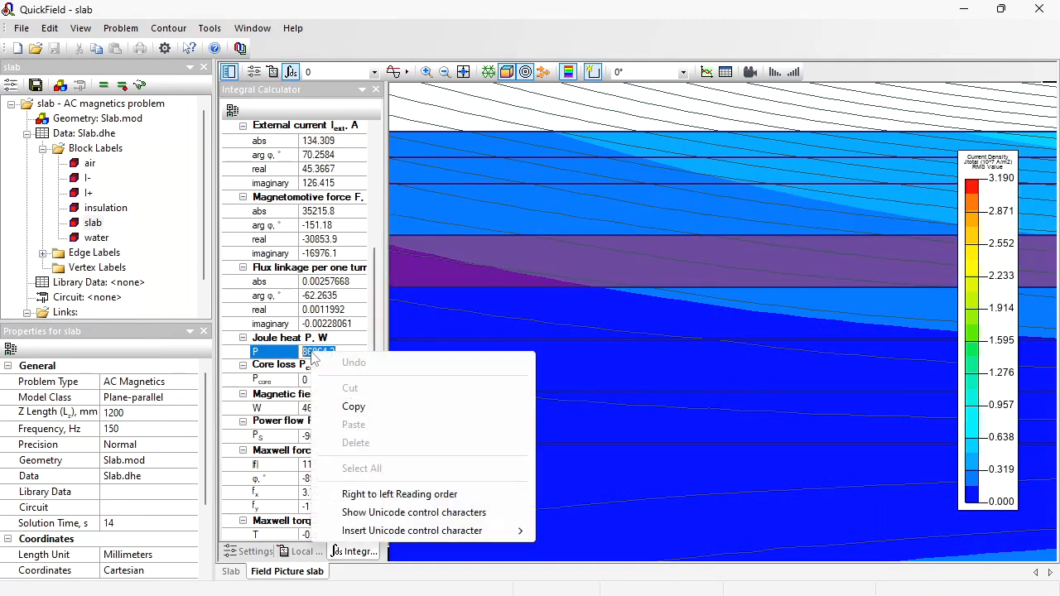
pyautogui.click(354, 406)
pyautogui.hotkey('alt', 'Tab')
pyautogui.rightClick(520, 257)
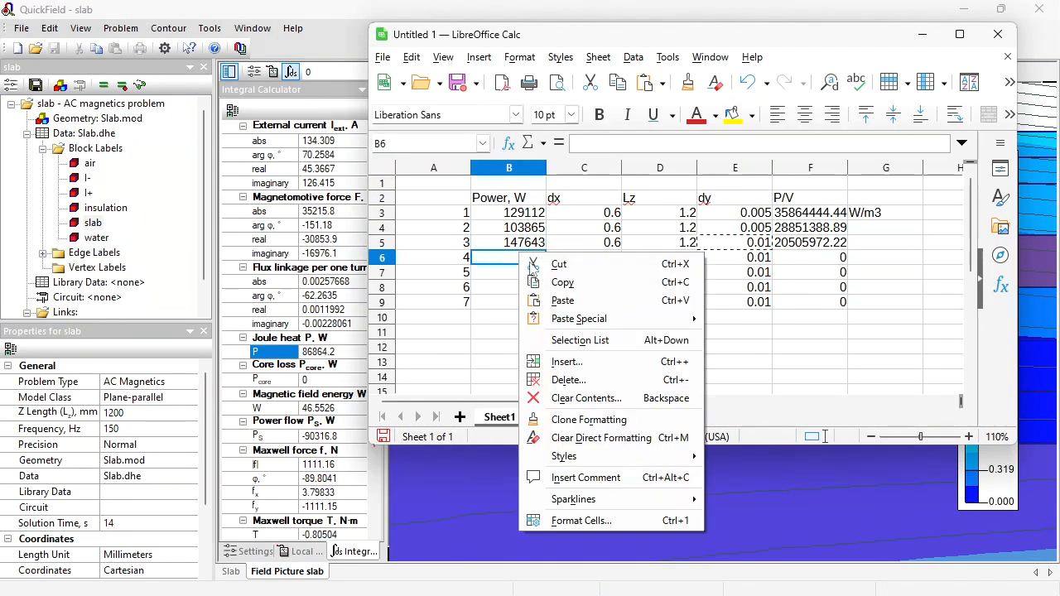
pyautogui.click(555, 300)
pyautogui.hotkey('alt', 'Tab')
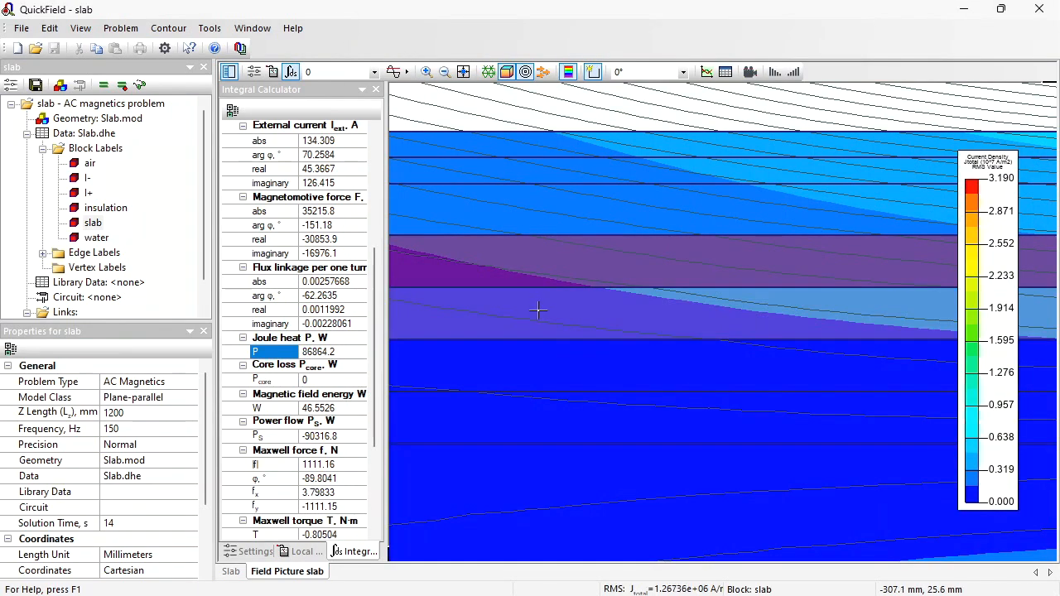
# - Select the following layer block, copy its Joule heat value and paste it into cell B7
pyautogui.click(539, 311)
pyautogui.click(273, 351)
pyautogui.click(315, 352)
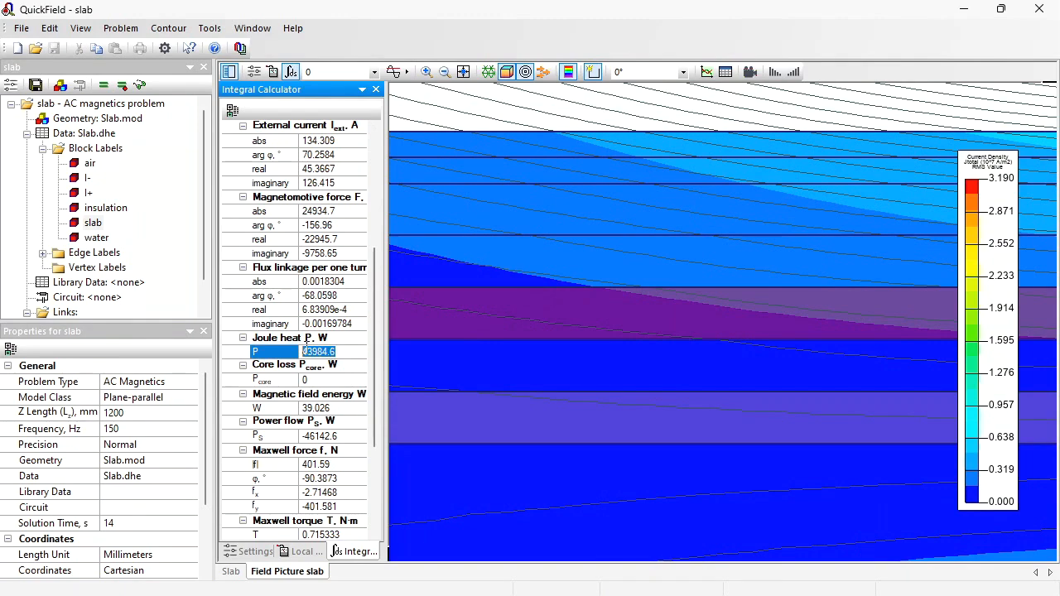
pyautogui.hotkey('ctrl', 'c')
pyautogui.hotkey('alt', 'Tab')
pyautogui.click(517, 271)
pyautogui.hotkey('ctrl', 'v')
pyautogui.hotkey('alt', 'Tab')
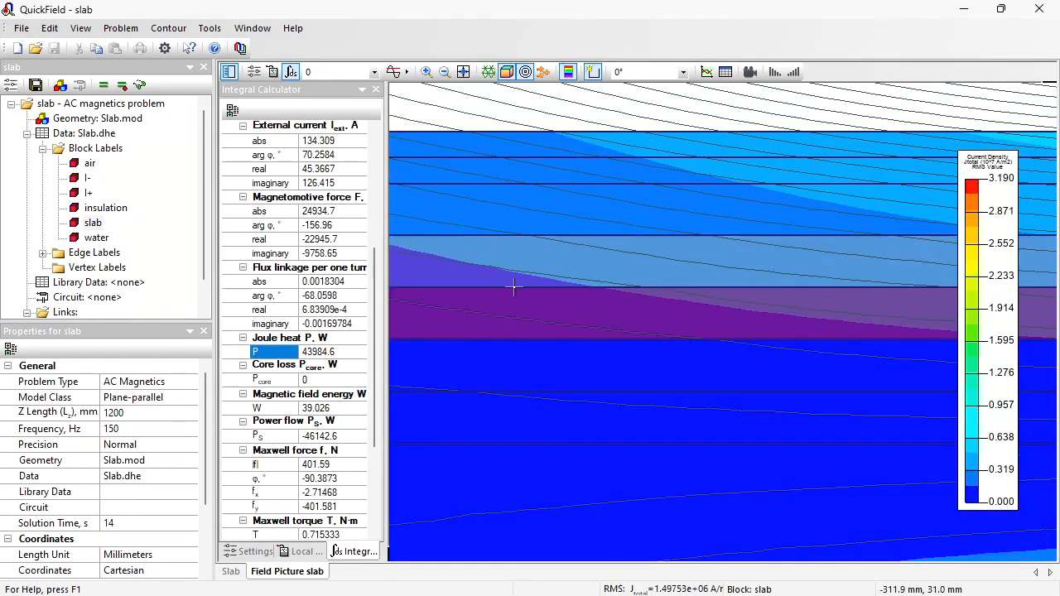
# - Select the next deeper layer block, copy its Joule heat value and paste it into cell B8
pyautogui.click(513, 365)
pyautogui.click(273, 366)
pyautogui.click(318, 365)
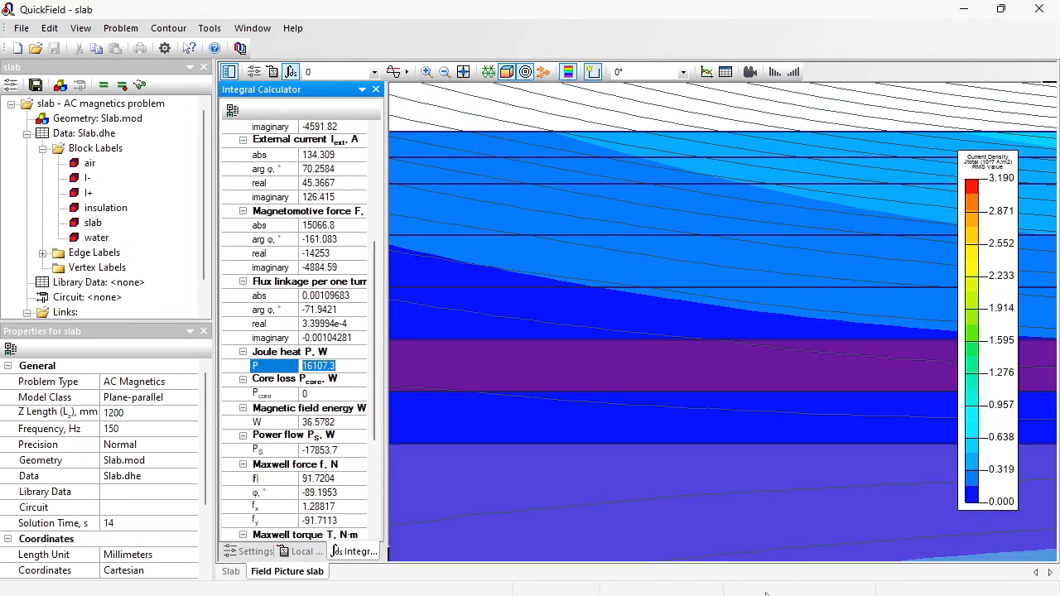
pyautogui.hotkey('ctrl', 'c')
pyautogui.hotkey('alt', 'Tab')
pyautogui.click(526, 291)
pyautogui.hotkey('ctrl', 'v')
pyautogui.hotkey('alt', 'Tab')
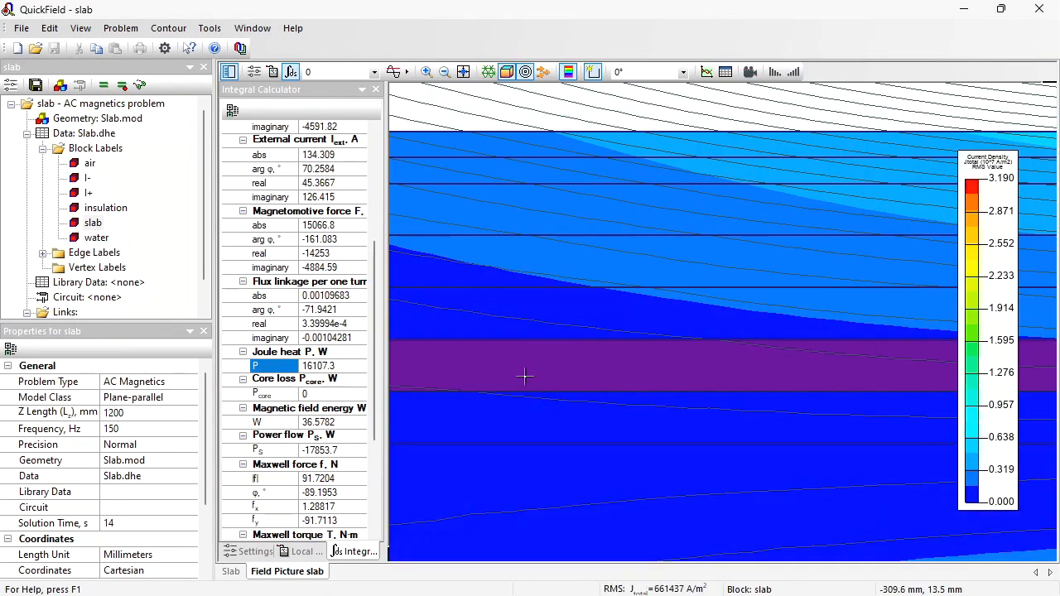
# - Select the deepest layer block, paste its Joule heat value into cell B9 and narrow column F
pyautogui.click(522, 418)
pyautogui.click(354, 365)
pyautogui.hotkey('ctrl', 'c')
pyautogui.hotkey('alt', 'Tab')
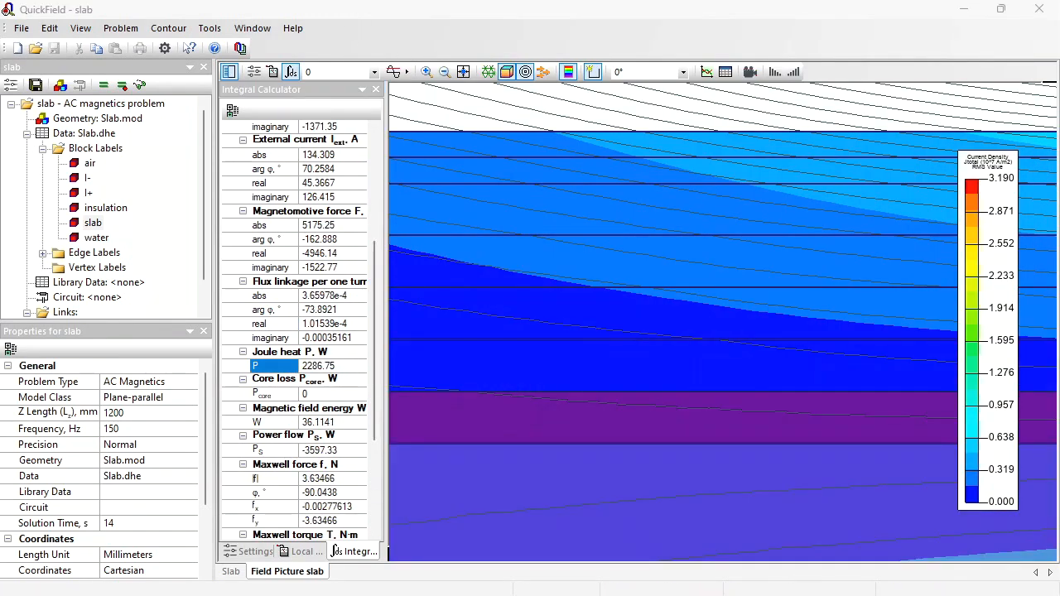
pyautogui.click(535, 305)
pyautogui.hotkey('ctrl', 'v')
pyautogui.moveTo(847, 165); pyautogui.dragTo(833, 166)
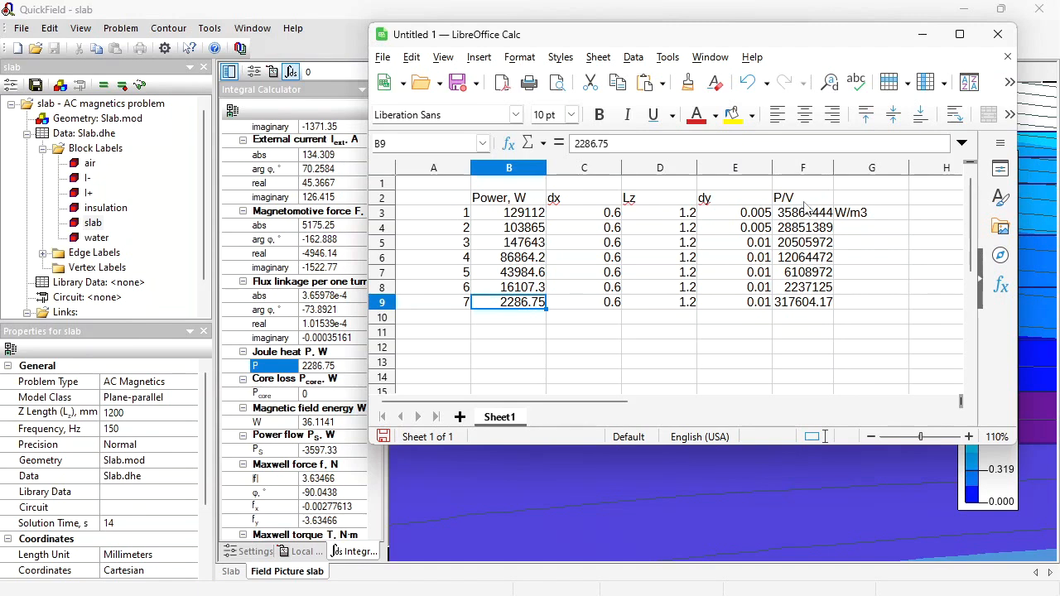
# - Create a new QuickField problem named slab_thermal
pyautogui.click(16, 50)
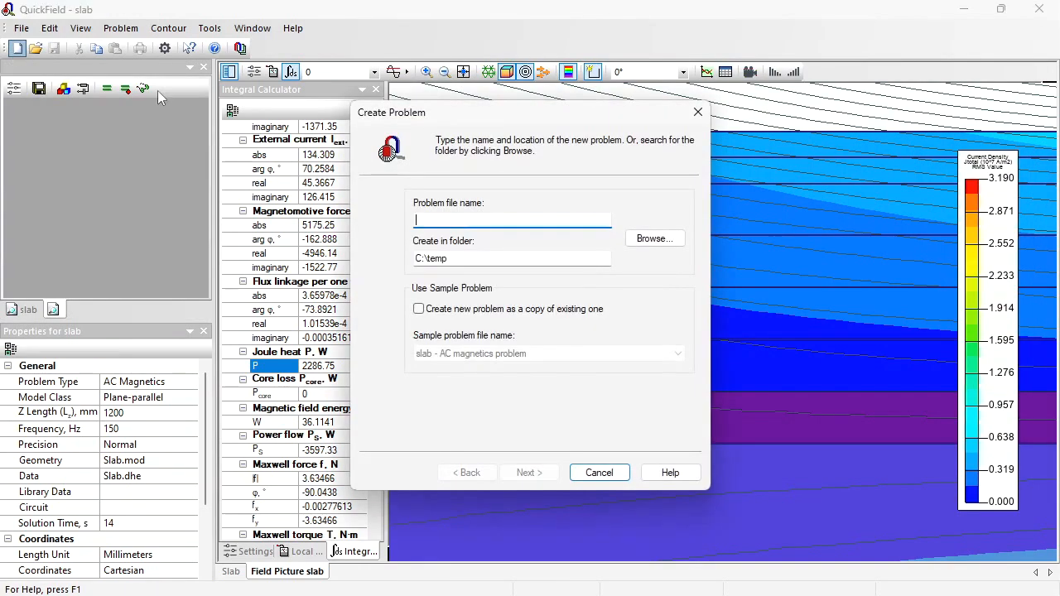
pyautogui.write('slab')
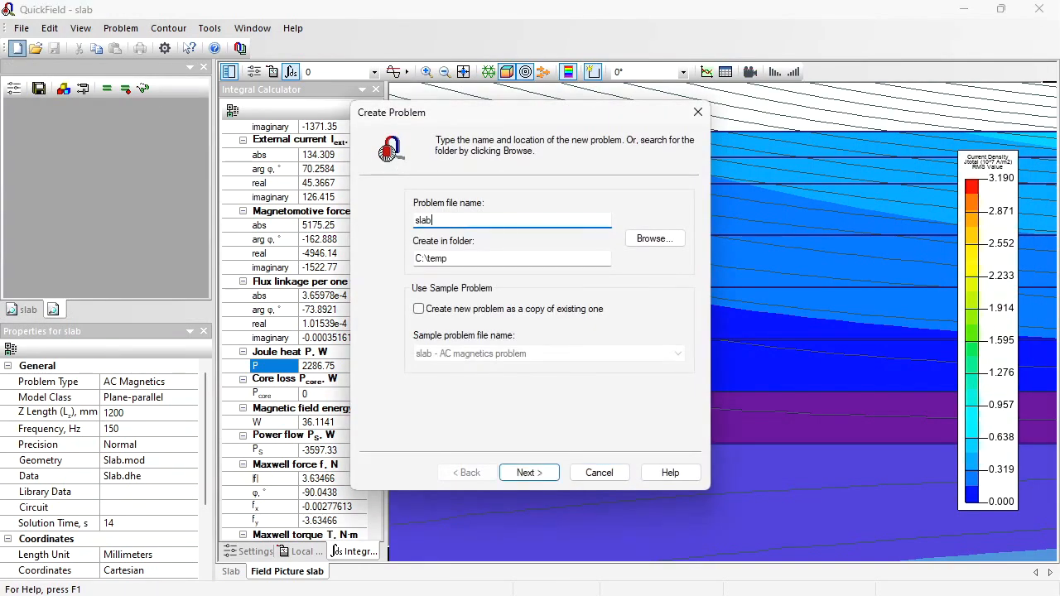
pyautogui.write('_thermal')
pyautogui.click(527, 474)
# - Set the problem type to Transient Heat Transfer with an Lz of 1 mm
pyautogui.click(506, 204)
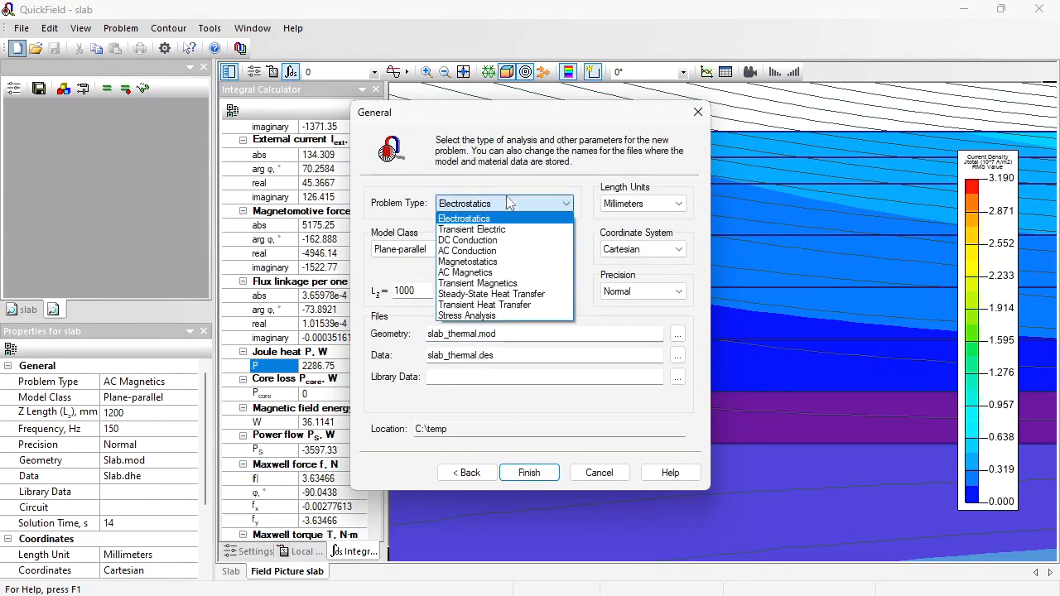
pyautogui.click(502, 304)
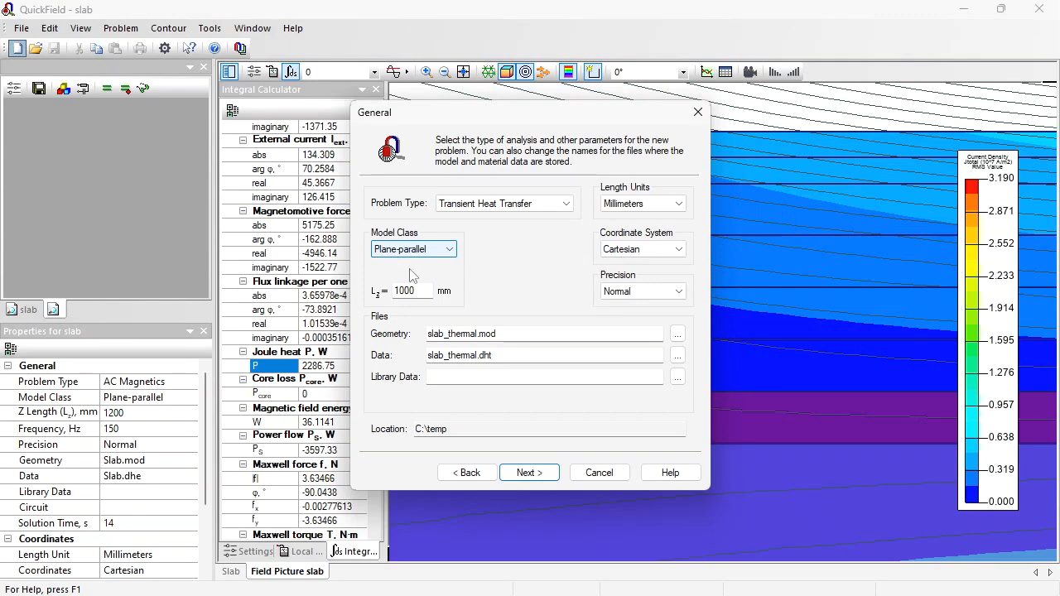
pyautogui.press('Tab')
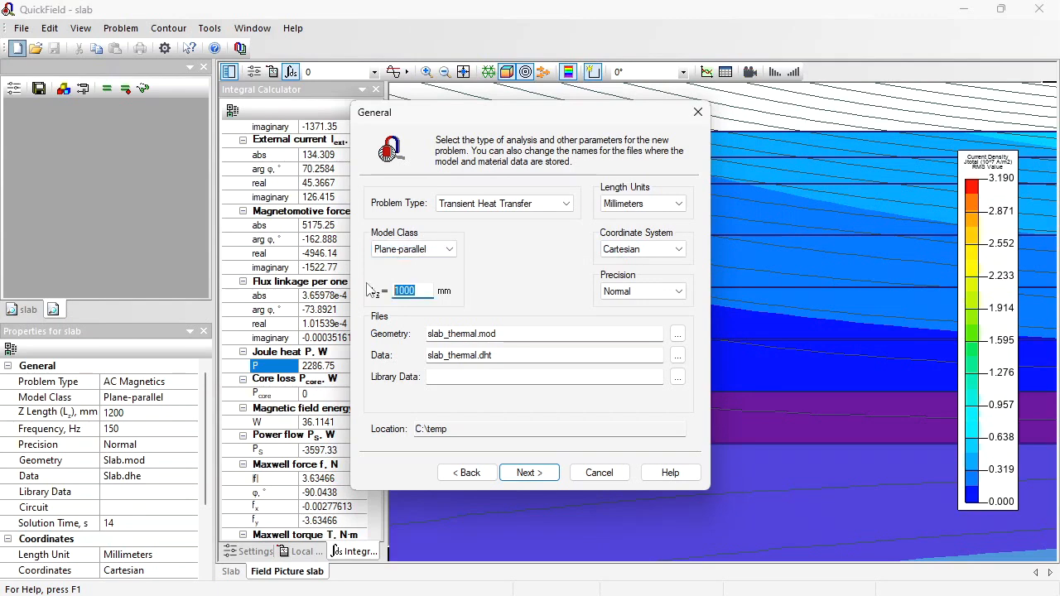
pyautogui.write('1')
pyautogui.click(539, 475)
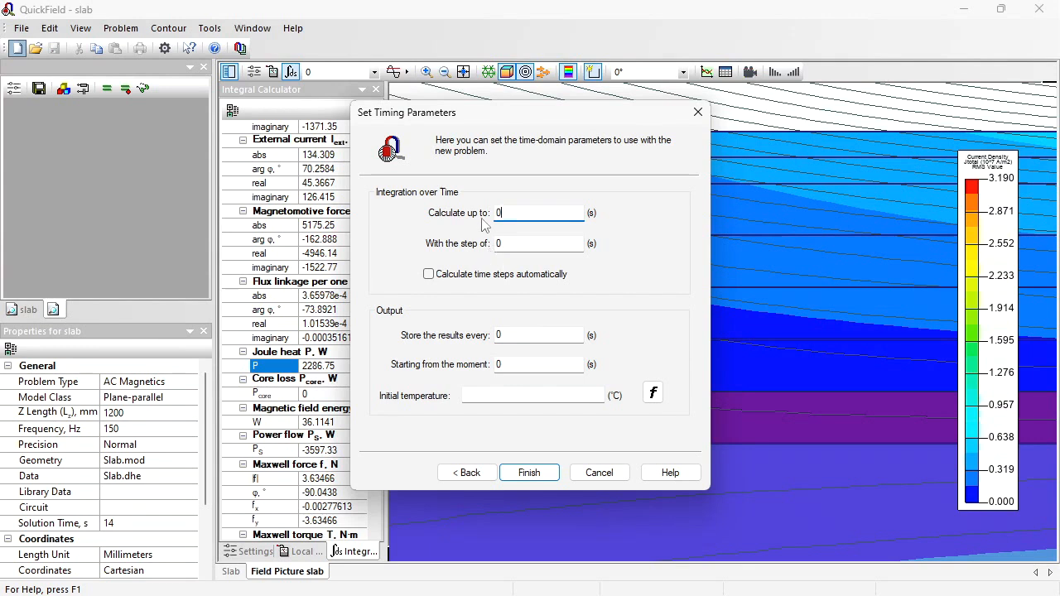
# - Set timing to calculate up to 10 s with 1 s steps, initial temperature 900 °C, and finish
pyautogui.write('10')
pyautogui.press('Tab')
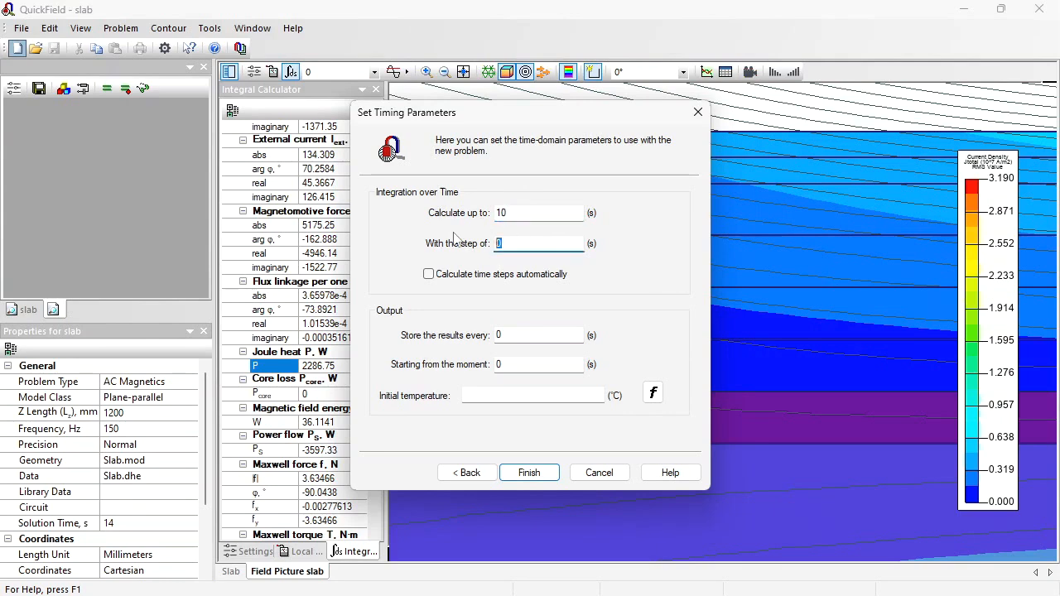
pyautogui.write('1')
pyautogui.click(478, 393)
pyautogui.write('900')
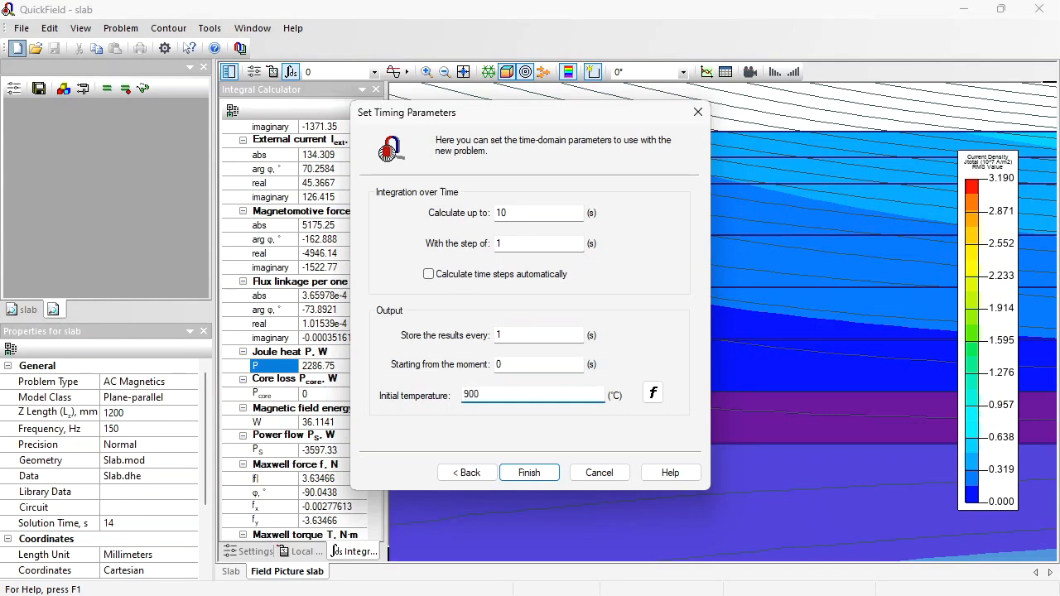
pyautogui.click(525, 473)
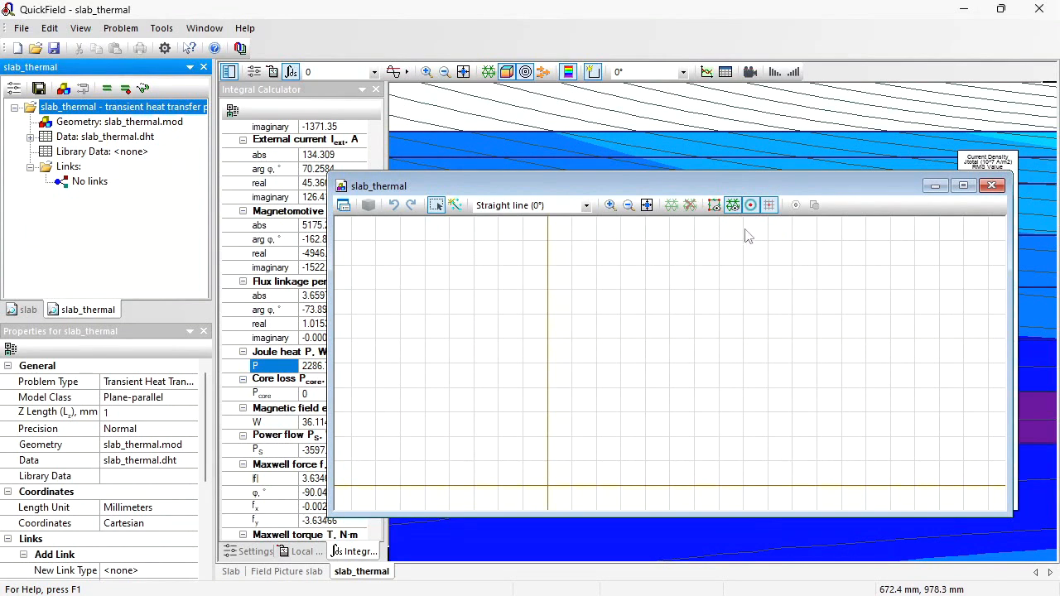
# - Maximize the geometry window and insert a 1200 by 120 mm rectangle at the origin
pyautogui.click(964, 187)
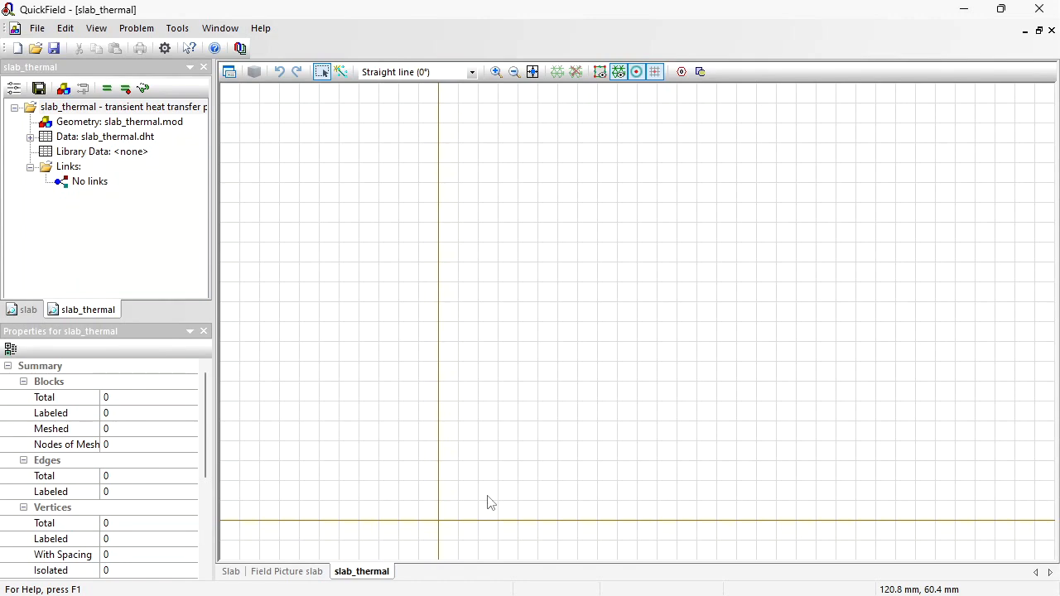
pyautogui.click(699, 72)
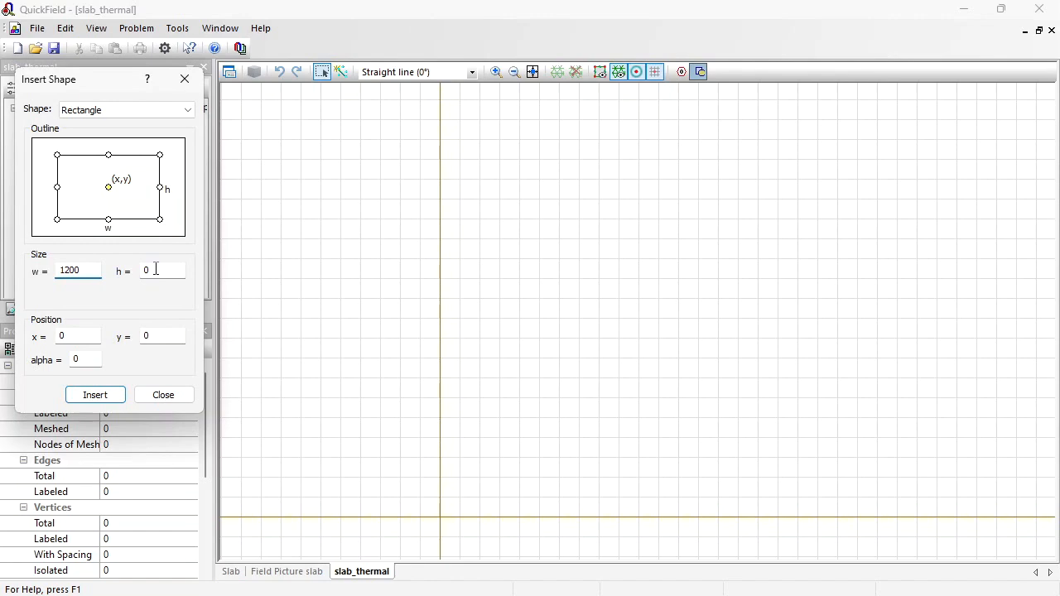
pyautogui.press('Tab')
pyautogui.click(96, 394)
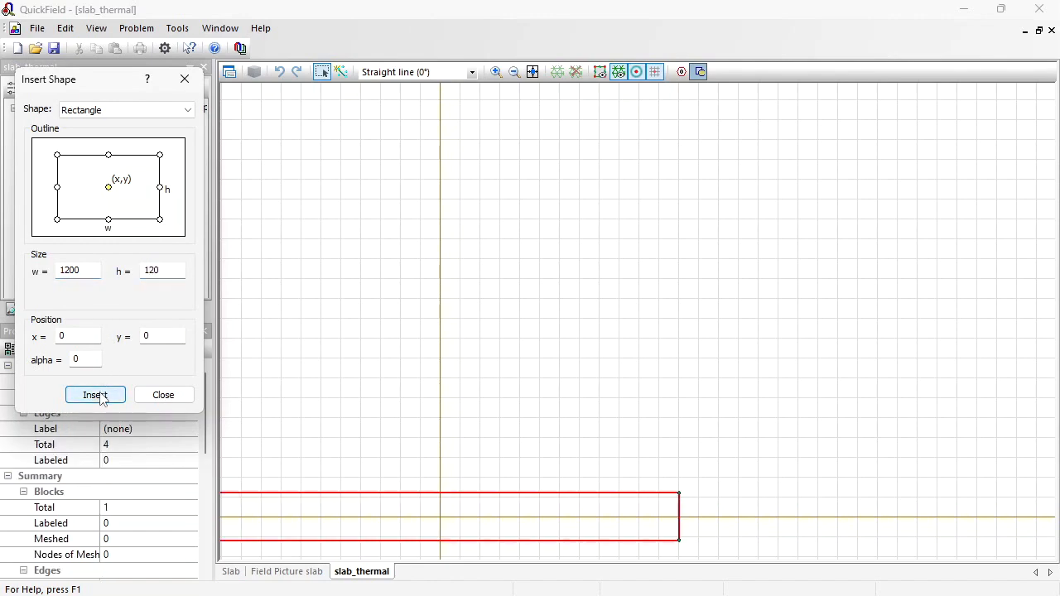
# - Insert a second rectangle sized 1190 by 110 mm at the origin
pyautogui.click(77, 273)
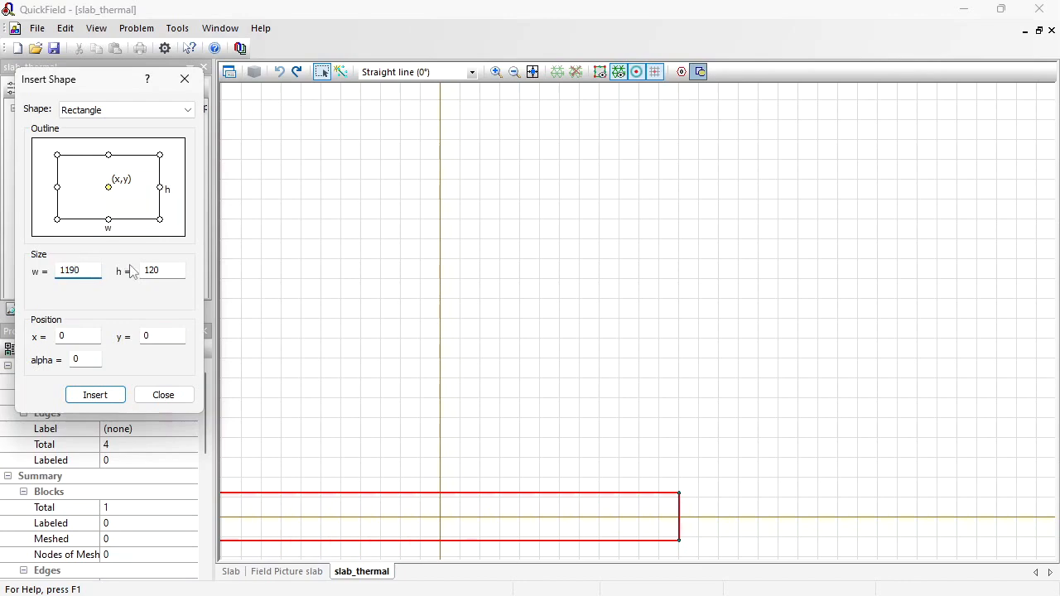
pyautogui.click(157, 270)
pyautogui.press('BackSpace')
pyautogui.press('BackSpace')
pyautogui.write('10')
pyautogui.click(103, 395)
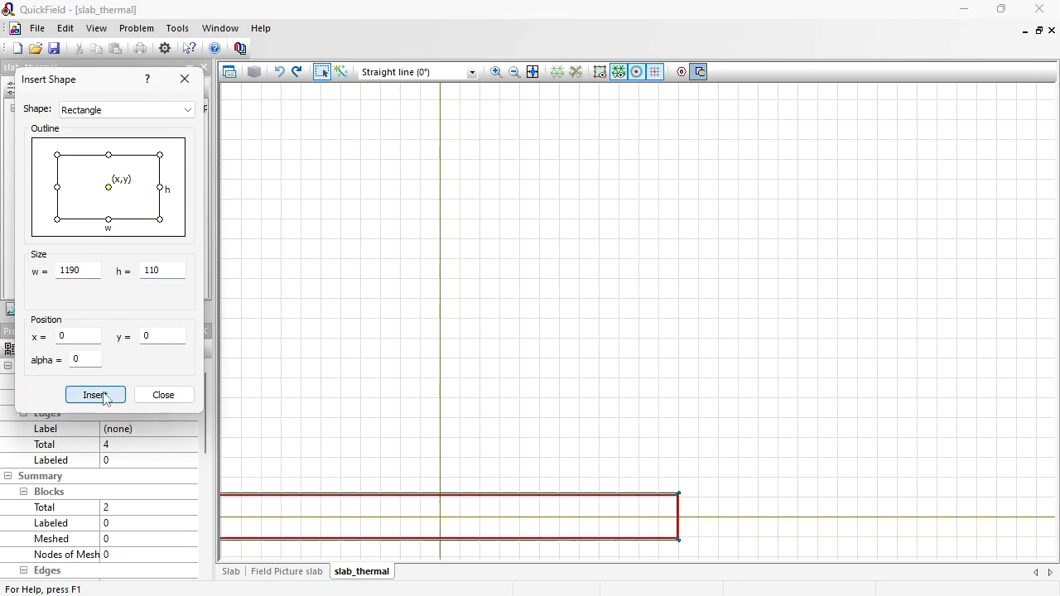
# - Insert a rectangle sized 1180 by 100 mm at the origin
pyautogui.click(76, 271)
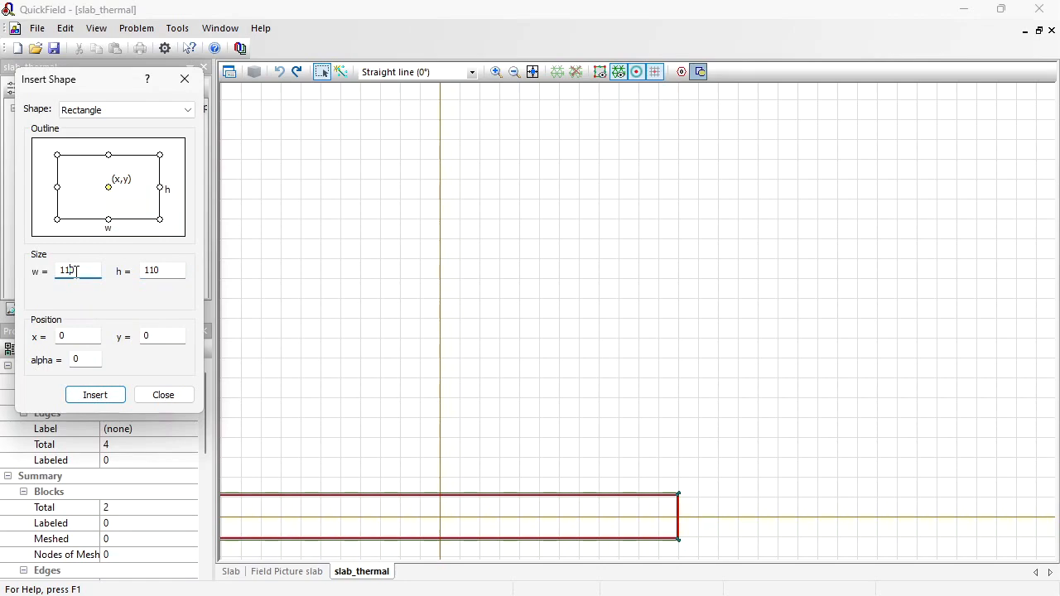
pyautogui.click(155, 271)
pyautogui.click(102, 396)
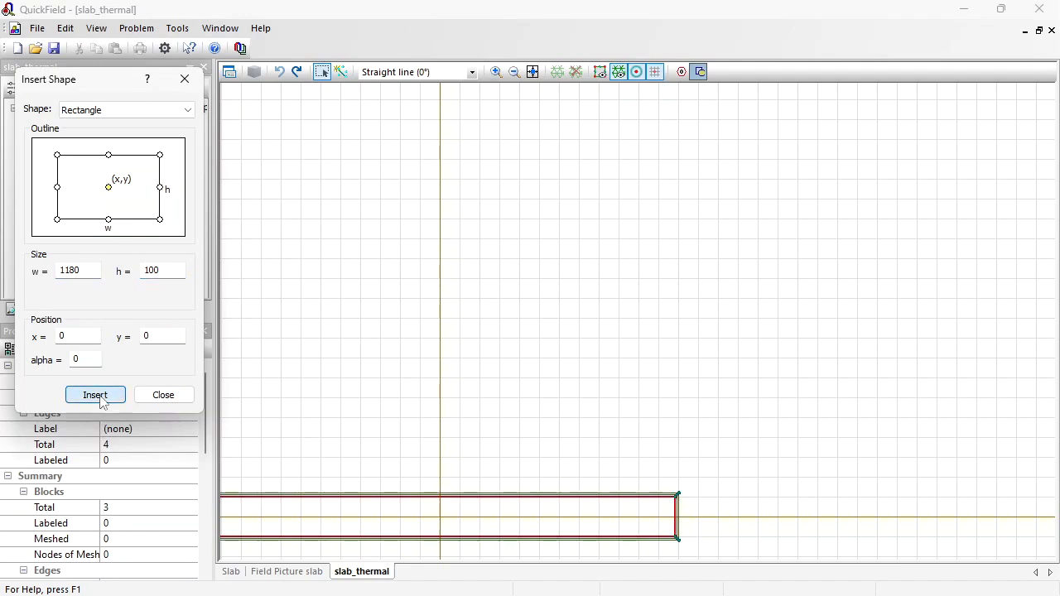
# - Insert a rectangle sized 1160 by 80 mm at the origin
pyautogui.click(153, 271)
pyautogui.doubleClick(149, 271)
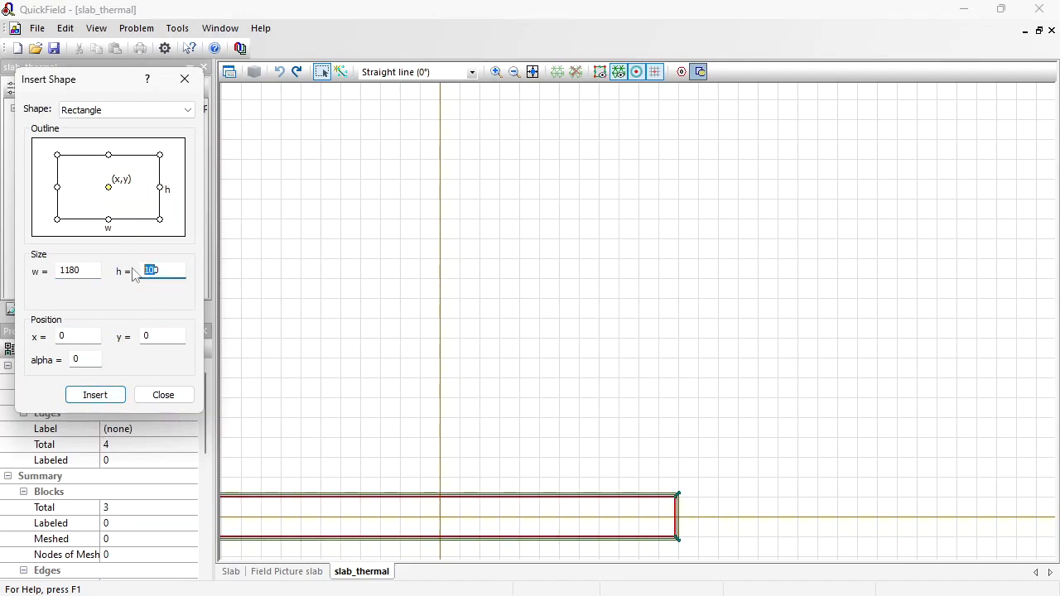
pyautogui.write('80')
pyautogui.click(79, 271)
pyautogui.write('60')
pyautogui.click(94, 395)
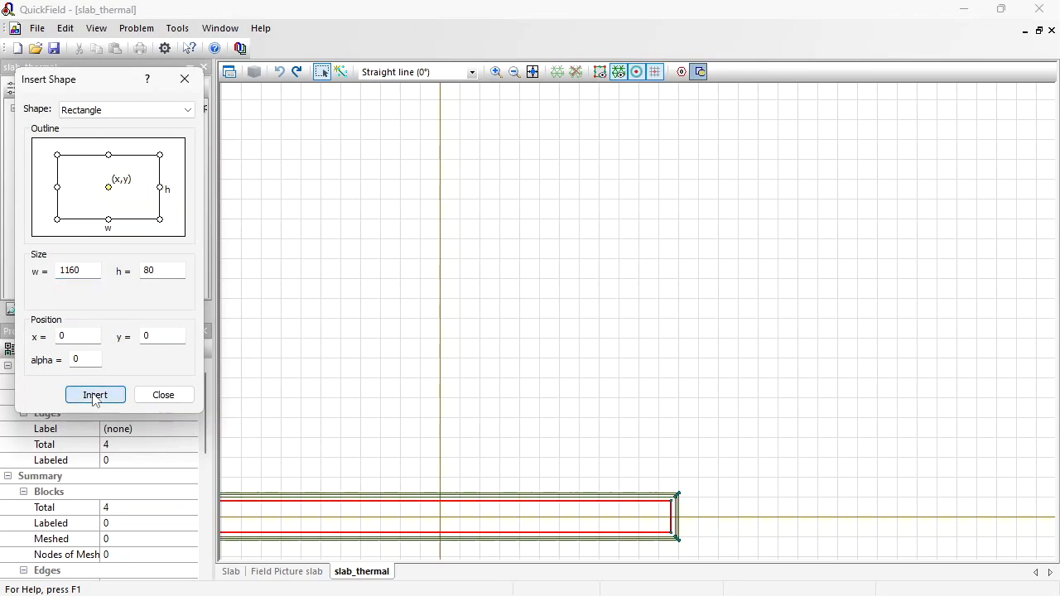
# - Insert a rectangle sized 1140 by 60 mm at the origin
pyautogui.click(150, 270)
pyautogui.write('6')
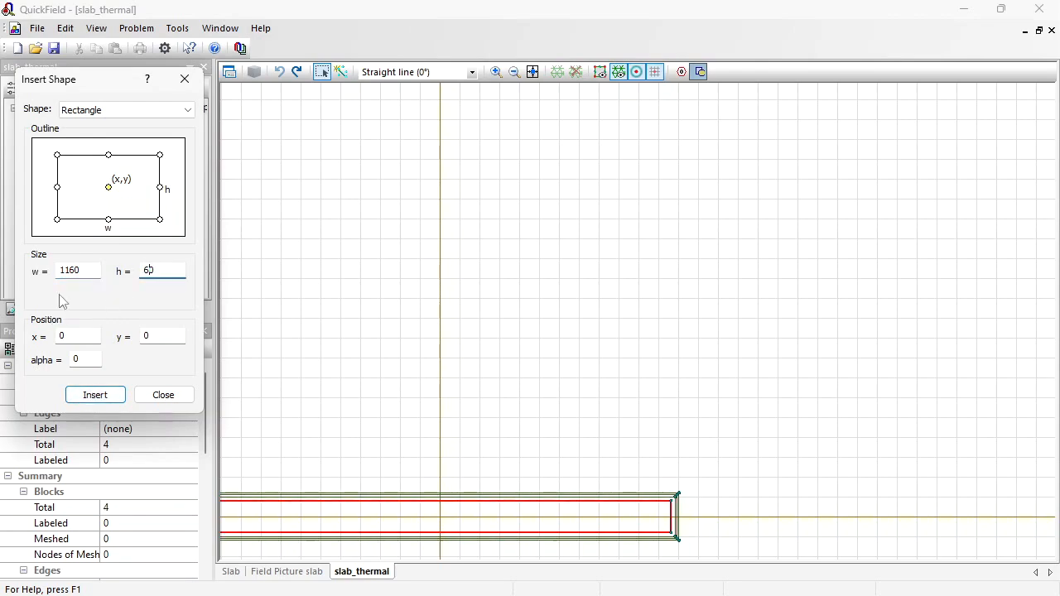
pyautogui.click(76, 271)
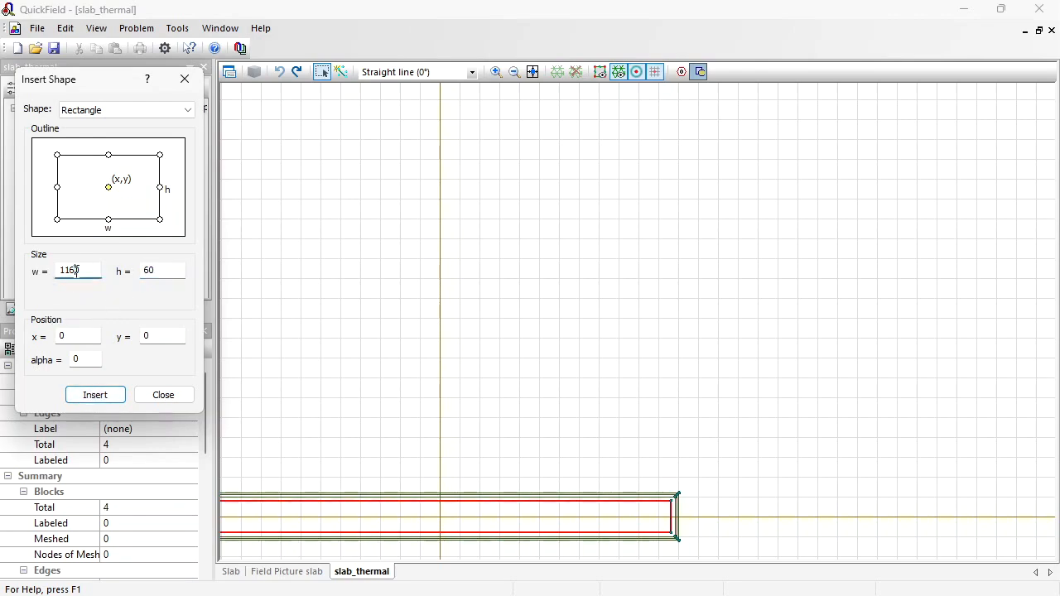
pyautogui.click(94, 395)
# - Insert a rectangle sized 1120 by 40 mm at the origin
pyautogui.click(149, 271)
pyautogui.write('40')
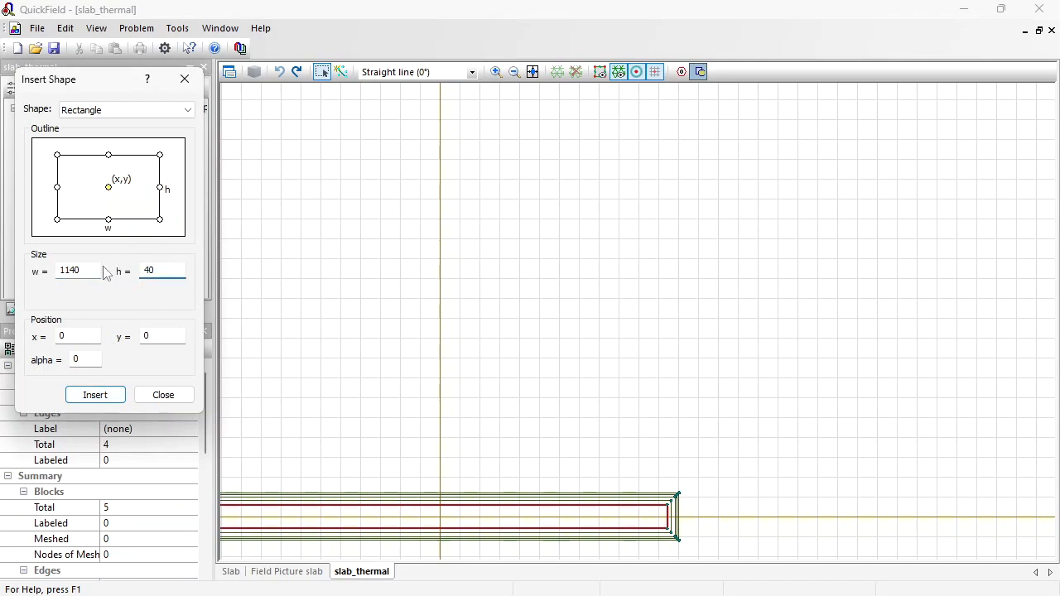
pyautogui.click(73, 271)
pyautogui.press('BackSpace')
pyautogui.write('2')
pyautogui.click(93, 396)
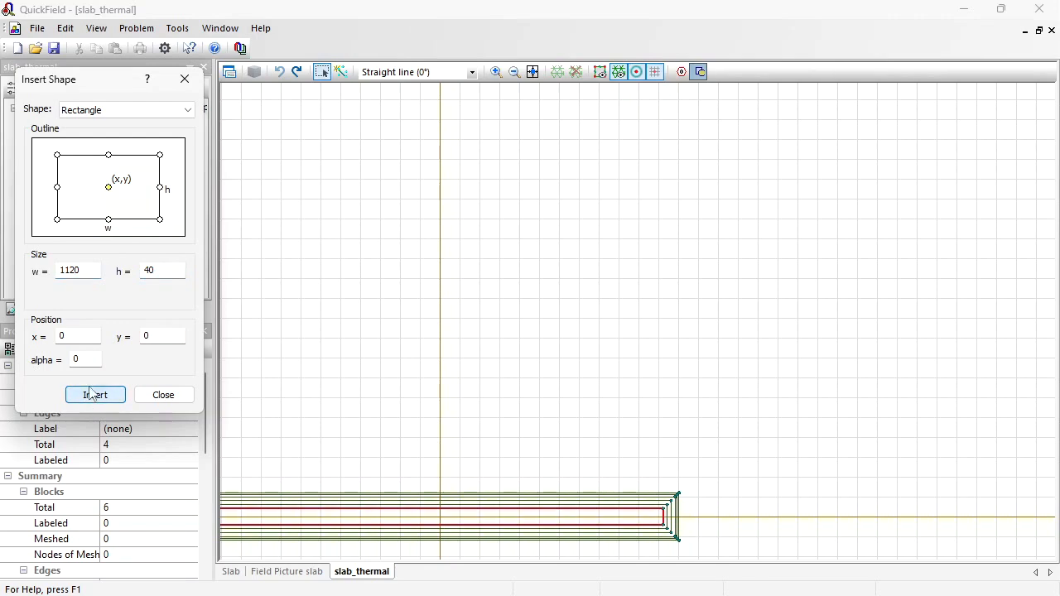
# - Insert a rectangle sized 1100 by 20 mm at the origin and close the shape dialog
pyautogui.click(150, 271)
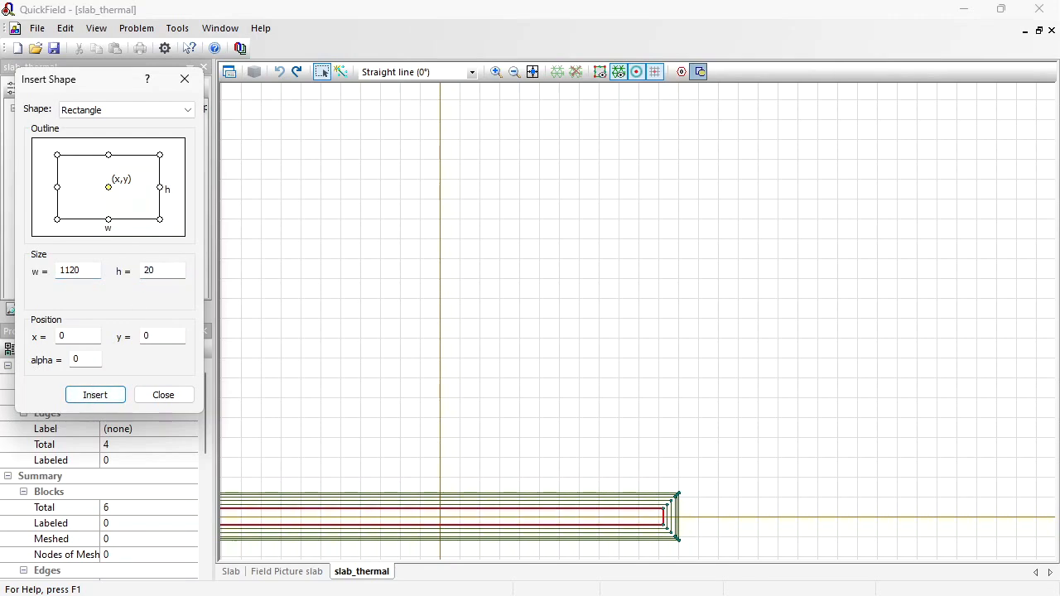
pyautogui.click(77, 270)
pyautogui.write('0')
pyautogui.click(94, 395)
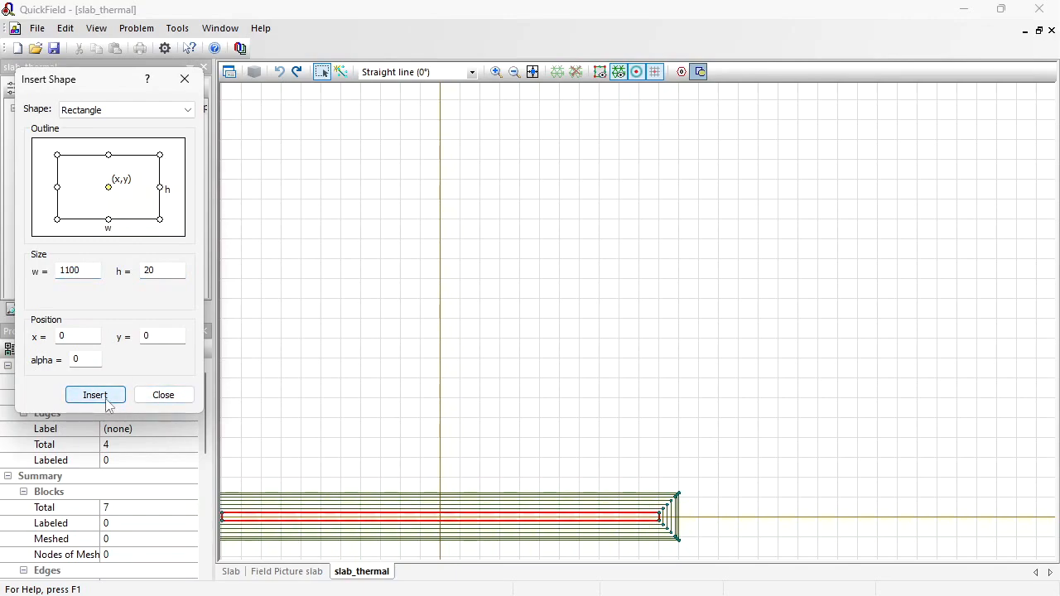
pyautogui.click(176, 395)
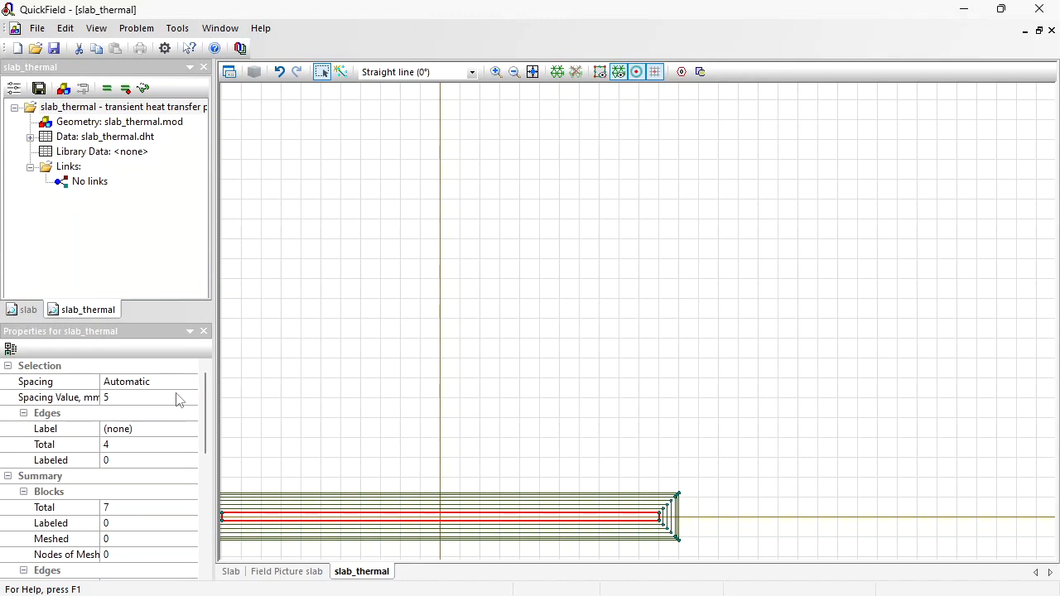
# - Zoom in on the slab's left end and label the outermost layer block as 1
pyautogui.click(495, 72)
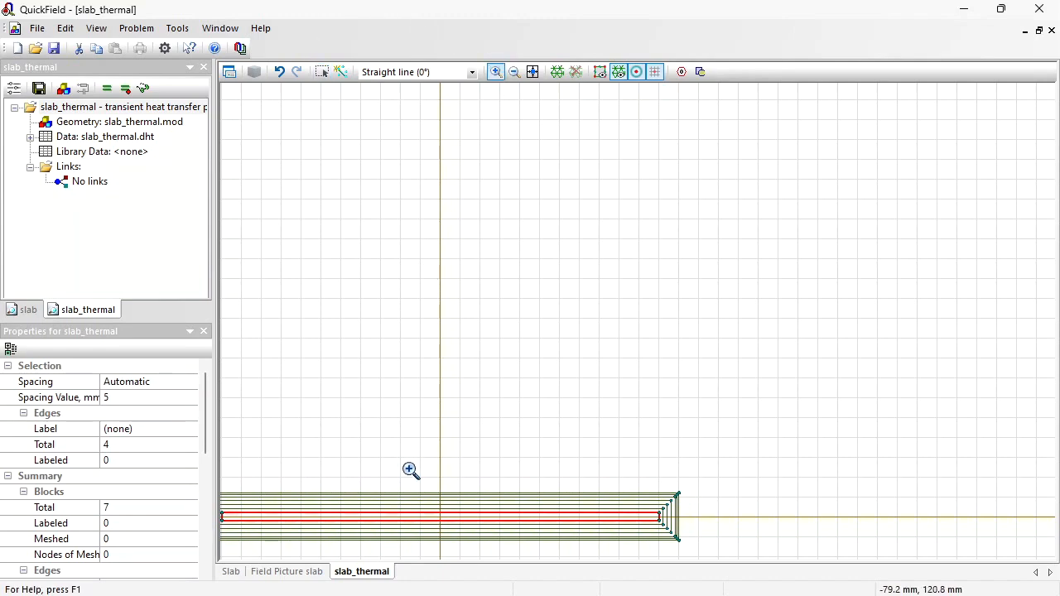
pyautogui.moveTo(412, 475); pyautogui.dragTo(466, 525)
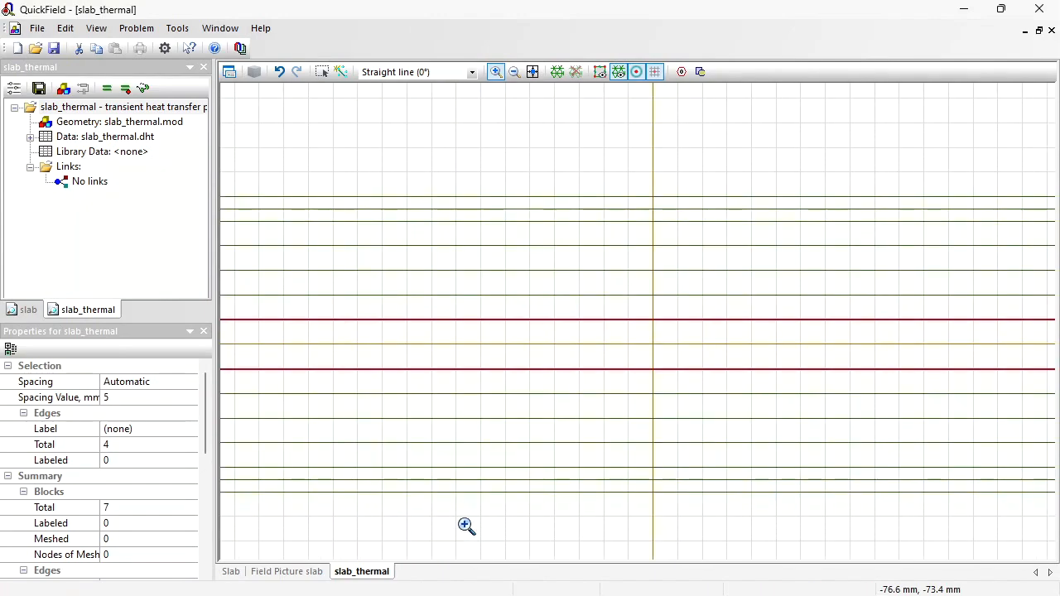
pyautogui.click(322, 72)
pyautogui.click(547, 207)
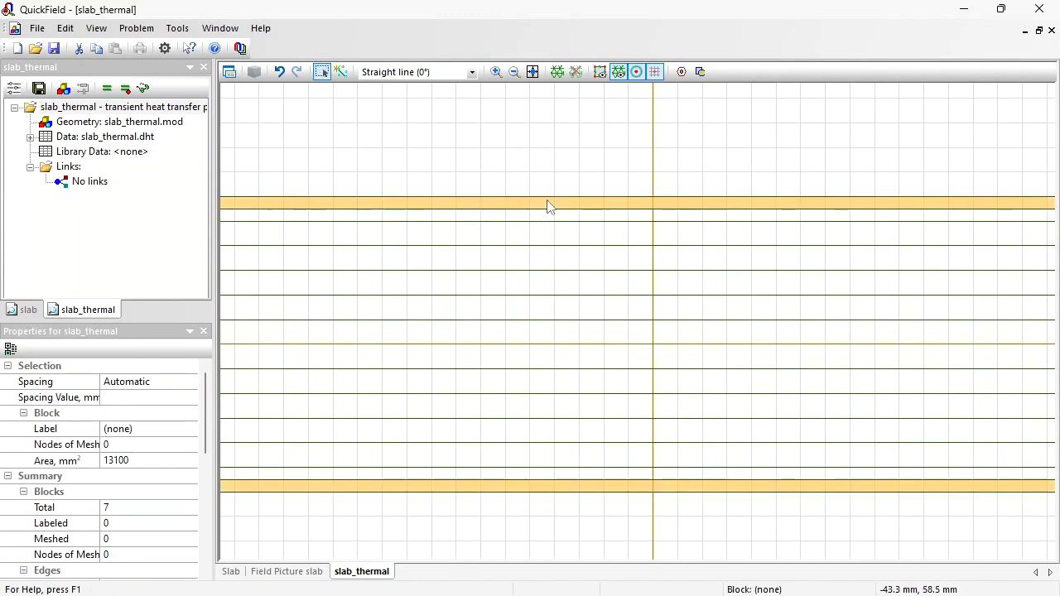
pyautogui.moveTo(356, 265); pyautogui.dragTo(948, 286)
pyautogui.moveTo(309, 247); pyautogui.dragTo(779, 299)
pyautogui.moveTo(492, 347); pyautogui.dragTo(625, 315)
pyautogui.click(159, 429)
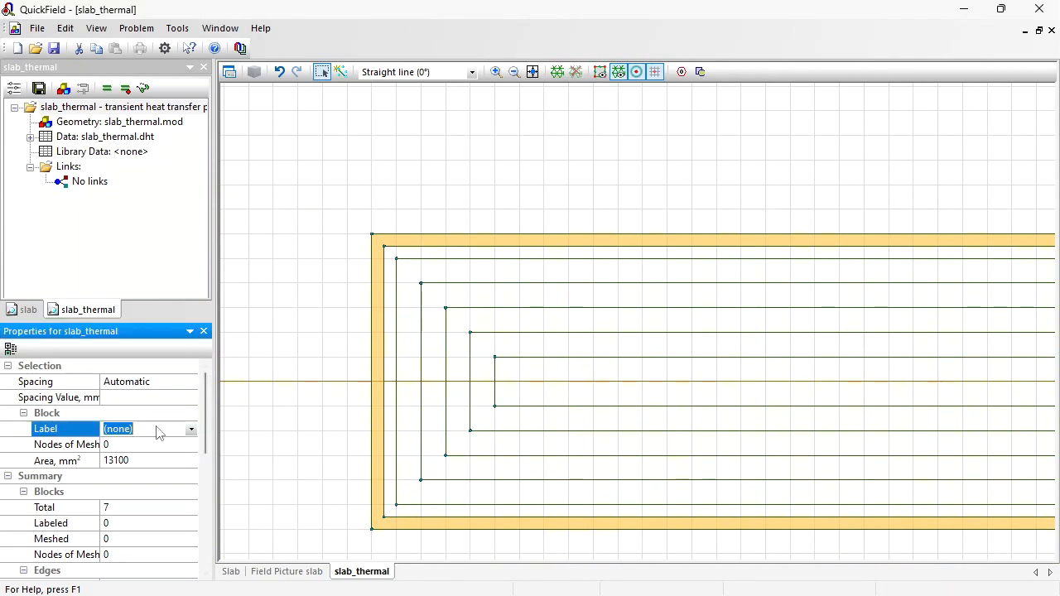
pyautogui.write('1')
pyautogui.press('Return')
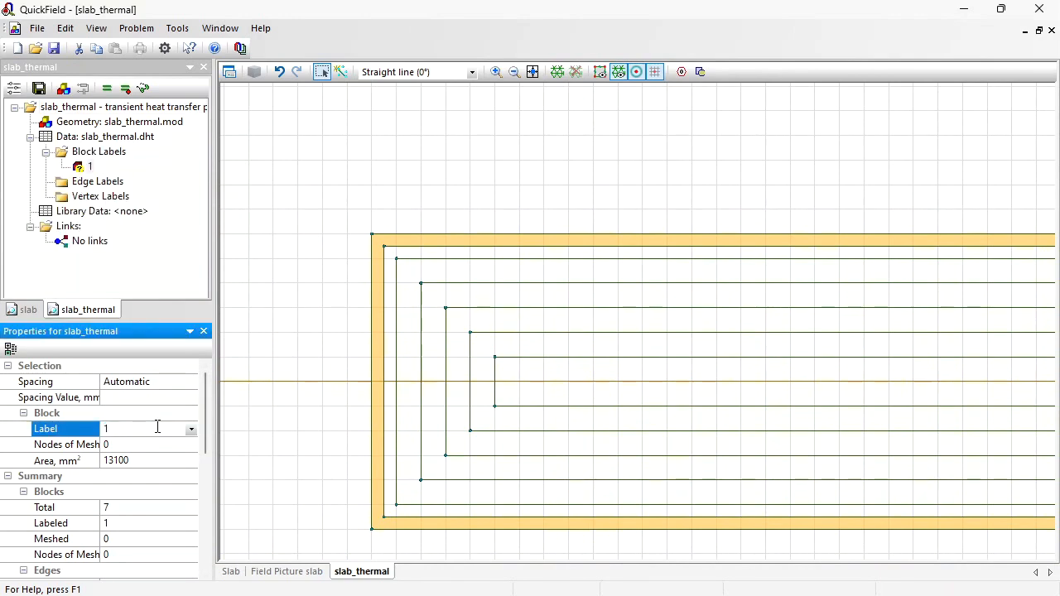
# - Label the second layer block from the outside as 2
pyautogui.click(391, 275)
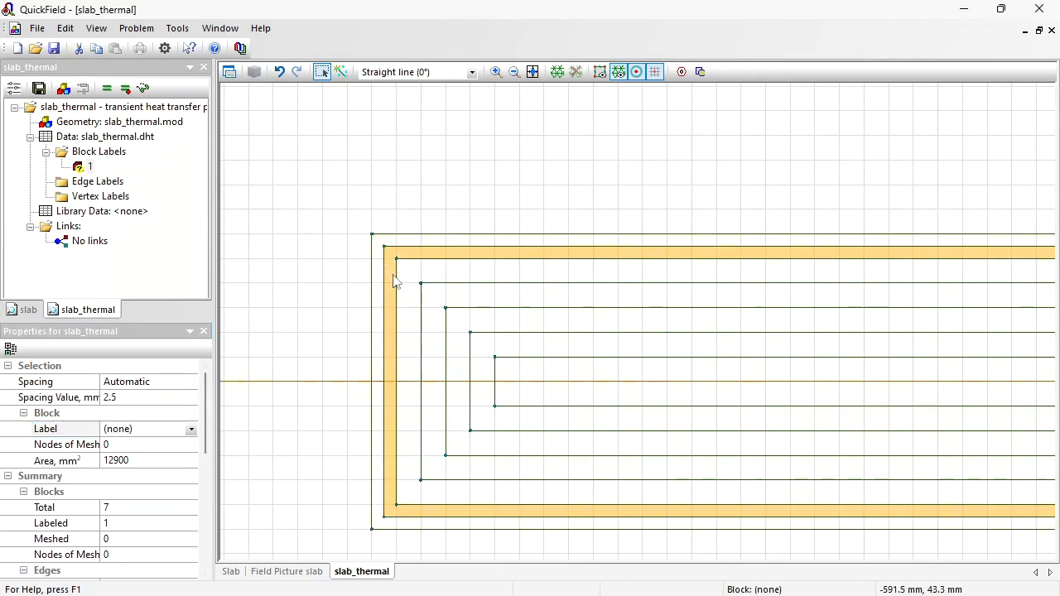
pyautogui.click(144, 428)
pyautogui.write('2')
pyautogui.press('Return')
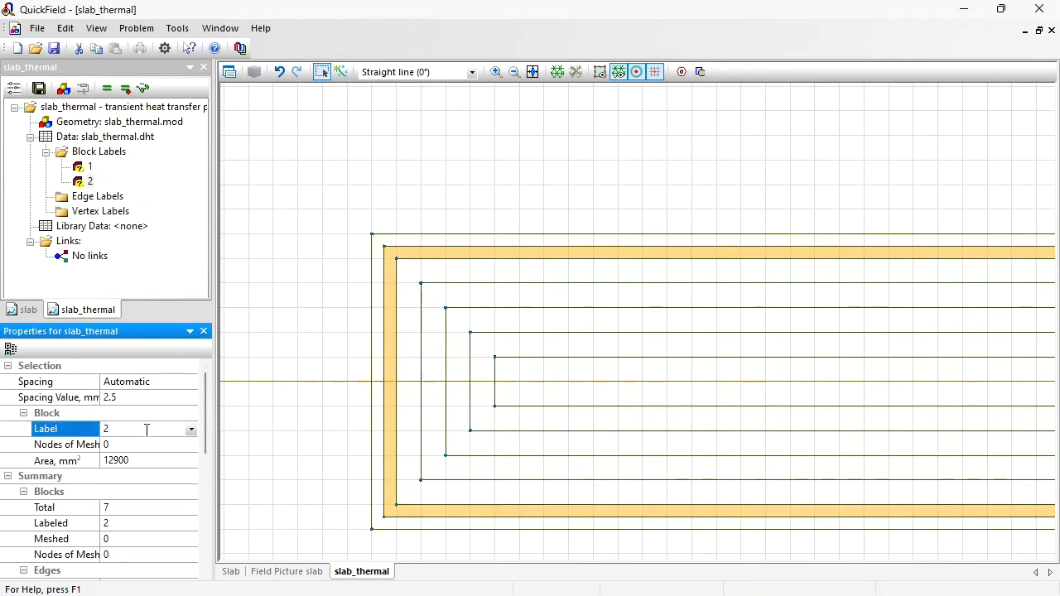
# - Label the third layer block from the outside as 3
pyautogui.click(407, 339)
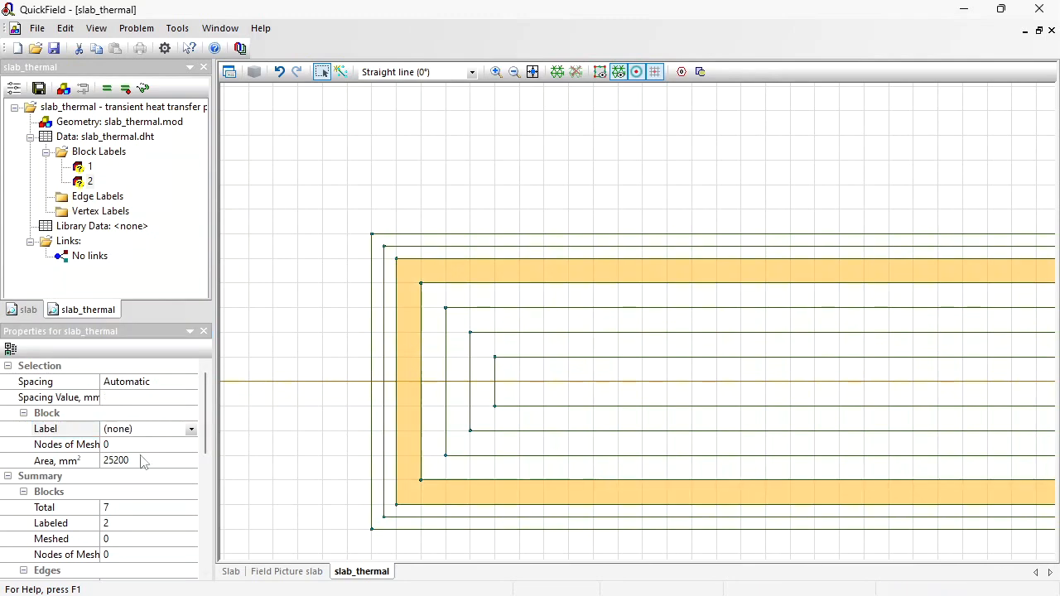
pyautogui.click(144, 429)
pyautogui.write('3')
pyautogui.press('Return')
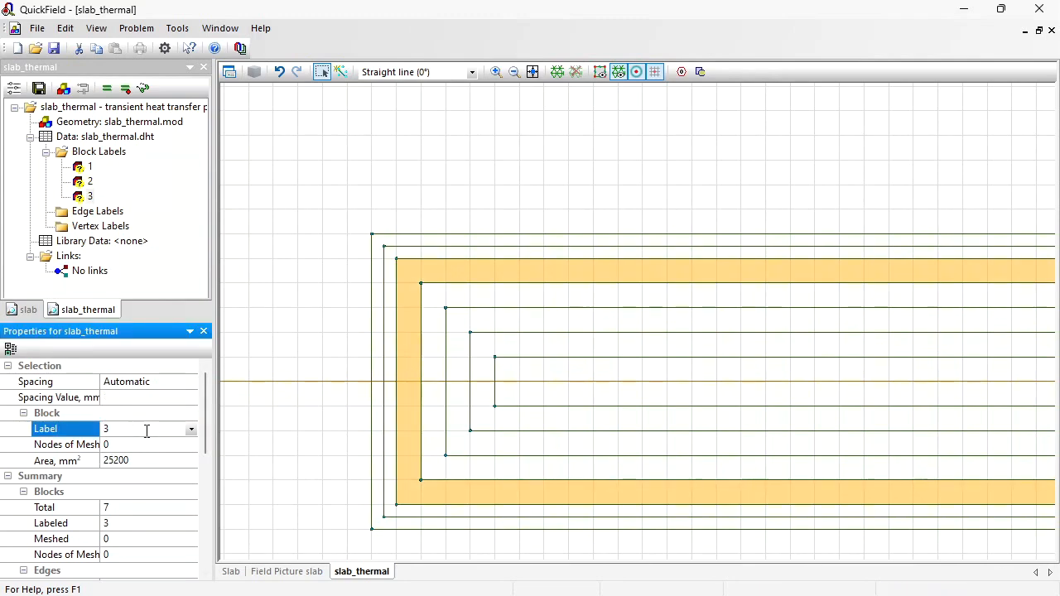
# - Label the fourth layer block from the outside as 4
pyautogui.click(437, 375)
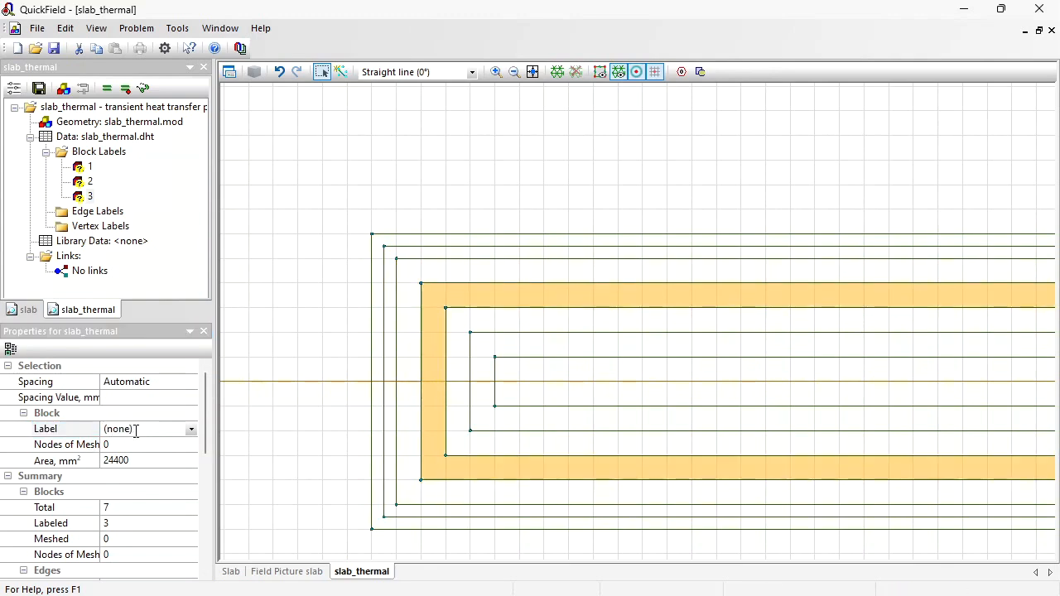
pyautogui.click(136, 429)
pyautogui.write('4')
pyautogui.press('Return')
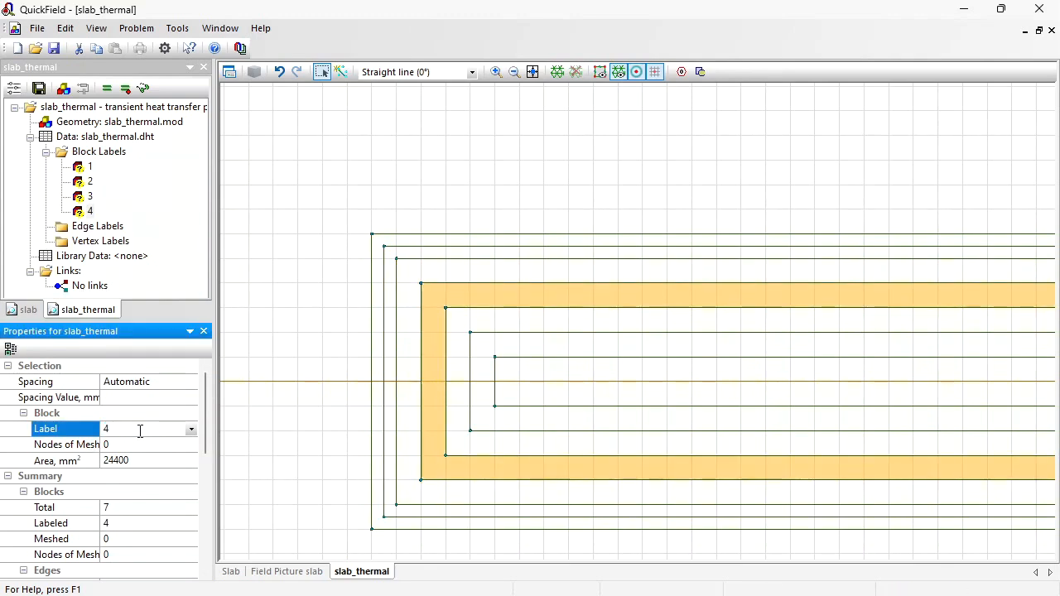
# - Label the fifth layer block from the outside as 5
pyautogui.click(462, 376)
pyautogui.click(147, 428)
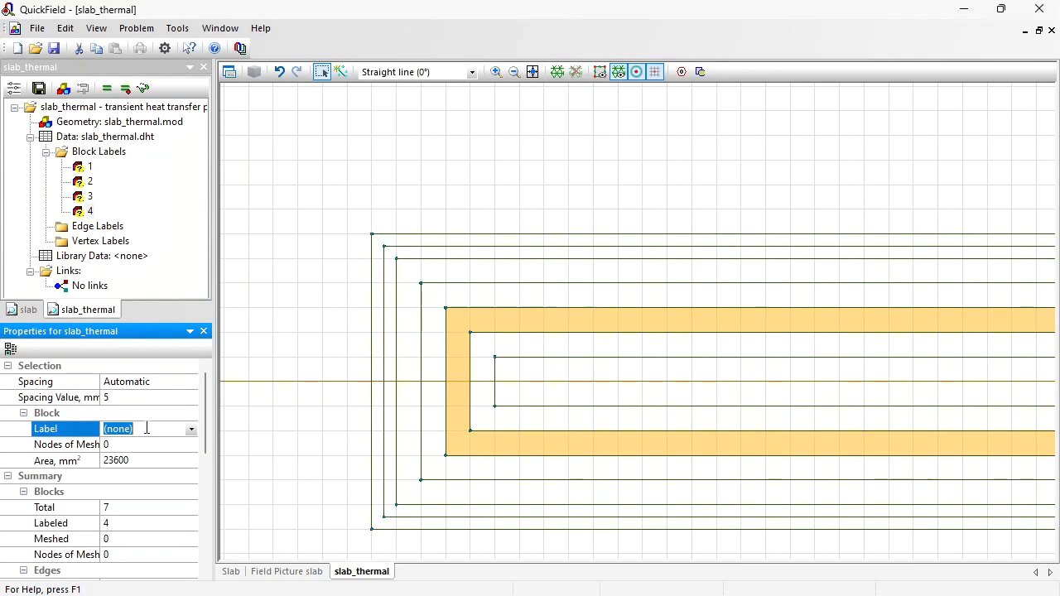
pyautogui.write('5')
pyautogui.press('Return')
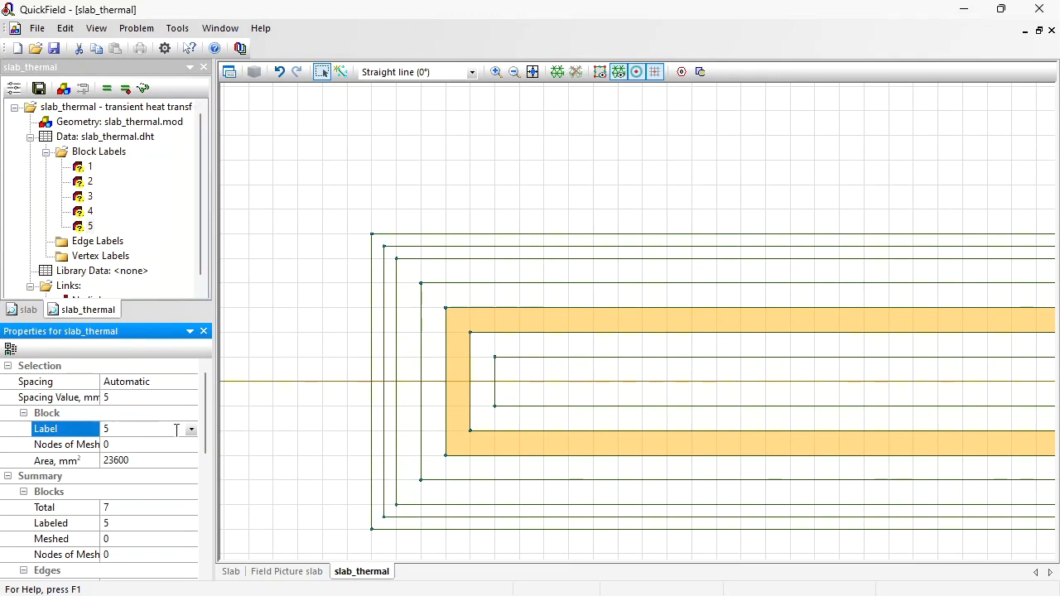
# - Label the sixth layer block from the outside as 6
pyautogui.click(474, 396)
pyautogui.click(141, 429)
pyautogui.write('6')
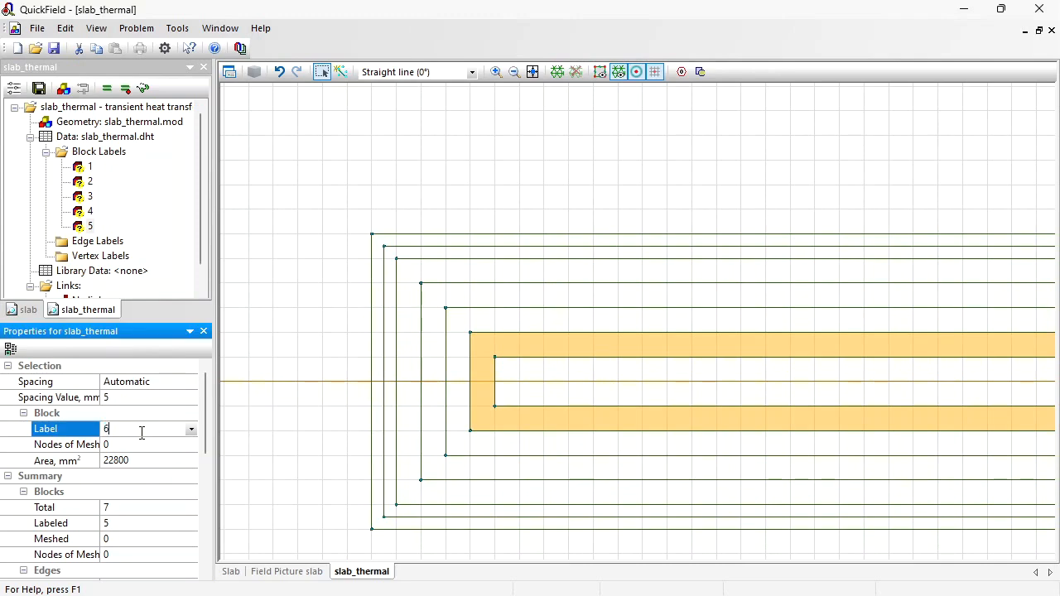
pyautogui.press('Return')
# - Label the innermost core block as 7
pyautogui.click(574, 390)
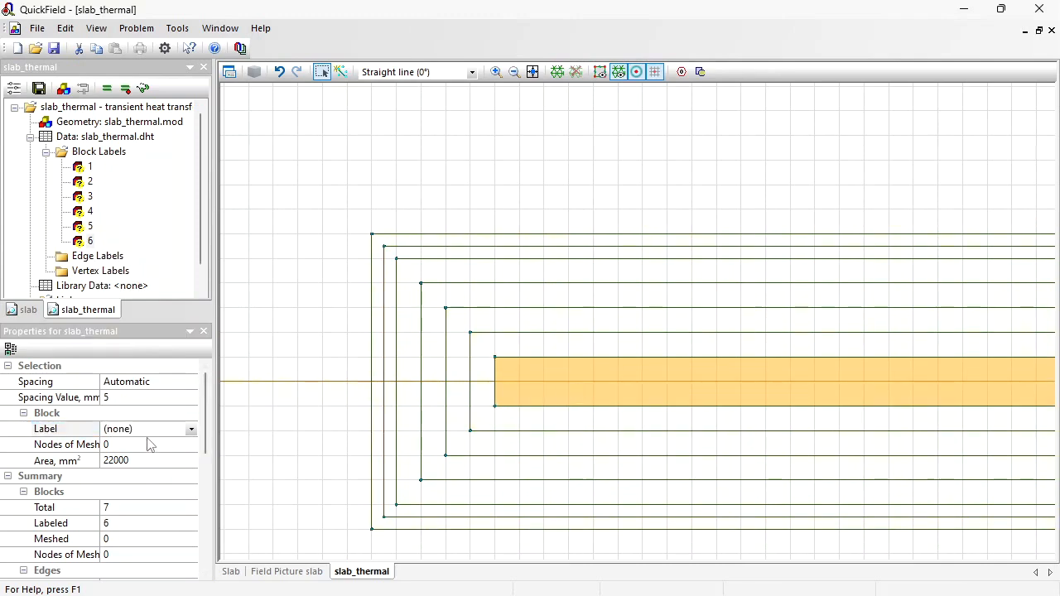
pyautogui.click(149, 432)
pyautogui.write('7')
pyautogui.press('Return')
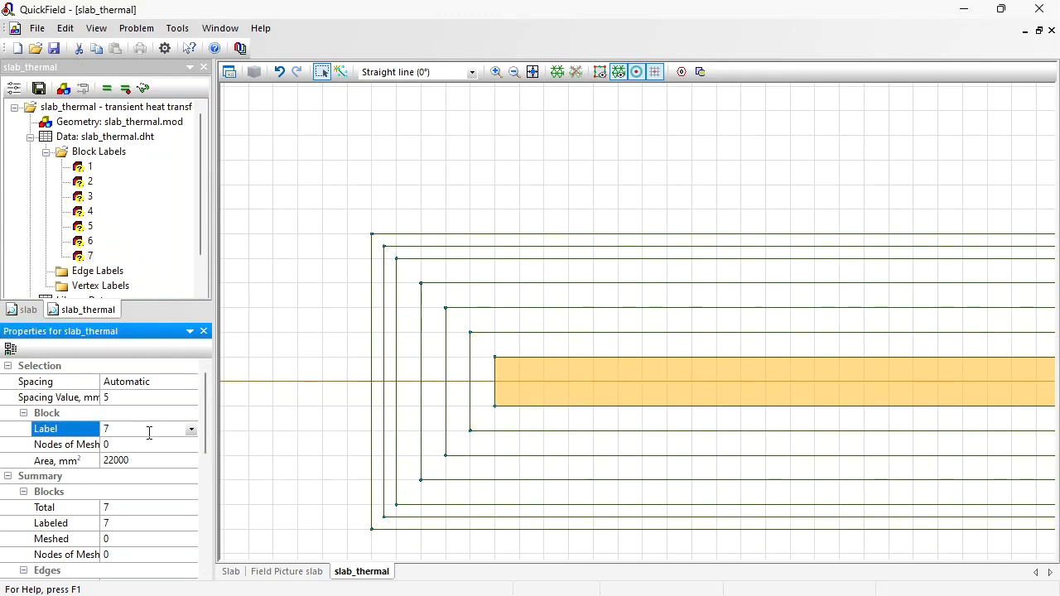
# - Select all four outer boundary edges of the slab and label them surface
pyautogui.click(470, 236)
pyautogui.keyDown('ctrl'); pyautogui.click(374, 281); pyautogui.keyUp('ctrl')
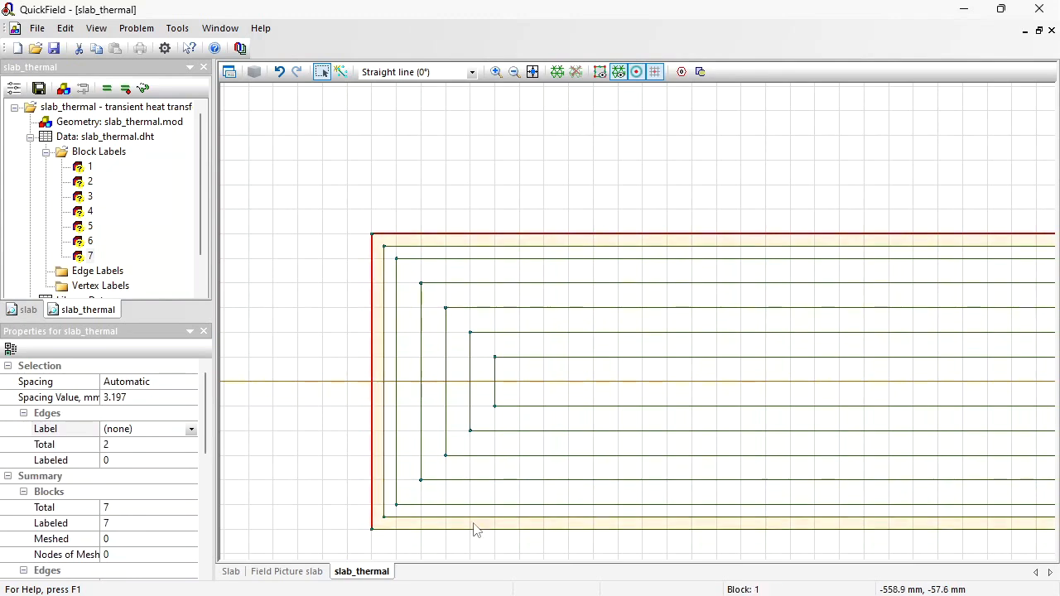
pyautogui.keyDown('ctrl'); pyautogui.click(476, 530); pyautogui.keyUp('ctrl')
pyautogui.scroll(-5, 473, 535)
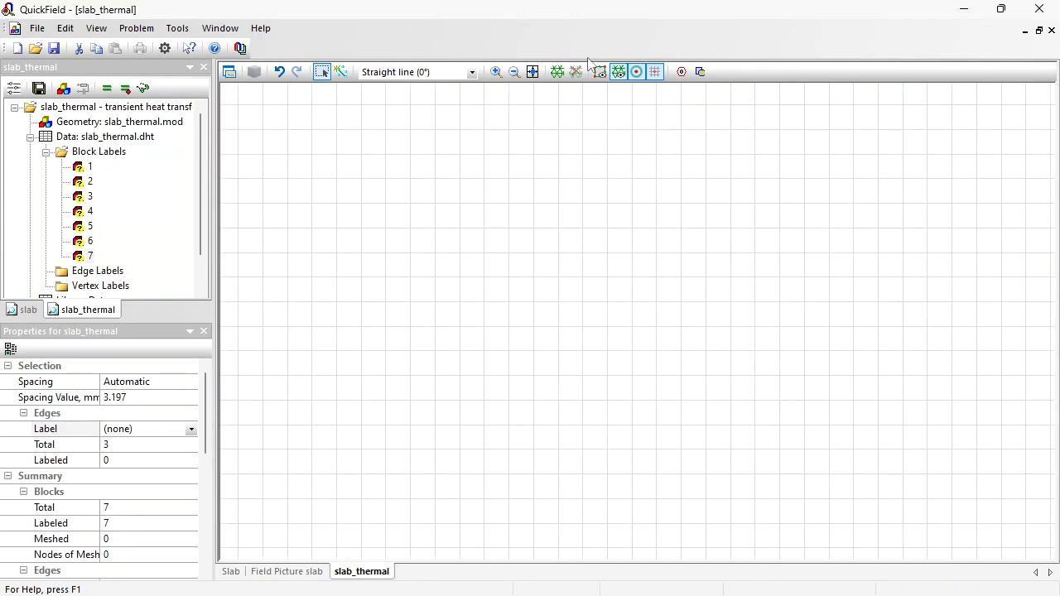
pyautogui.click(533, 71)
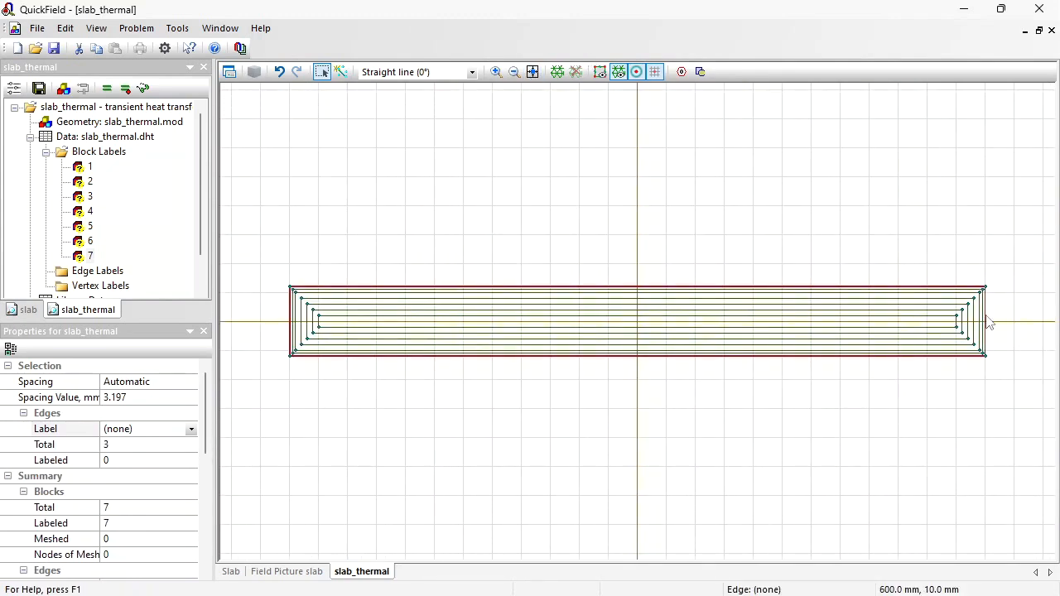
pyautogui.keyDown('ctrl'); pyautogui.click(988, 321); pyautogui.keyUp('ctrl')
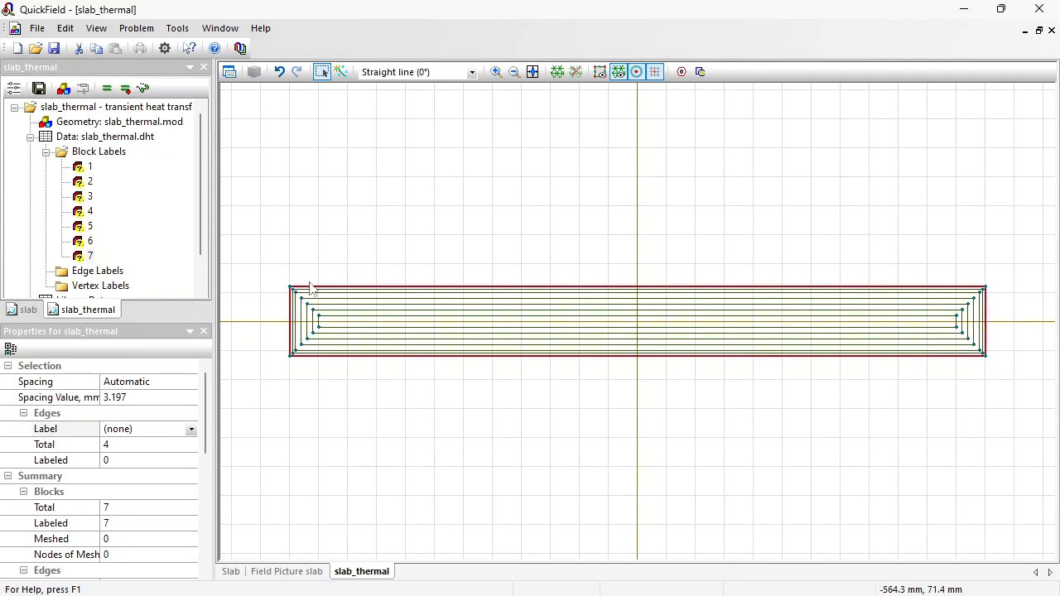
pyautogui.click(149, 426)
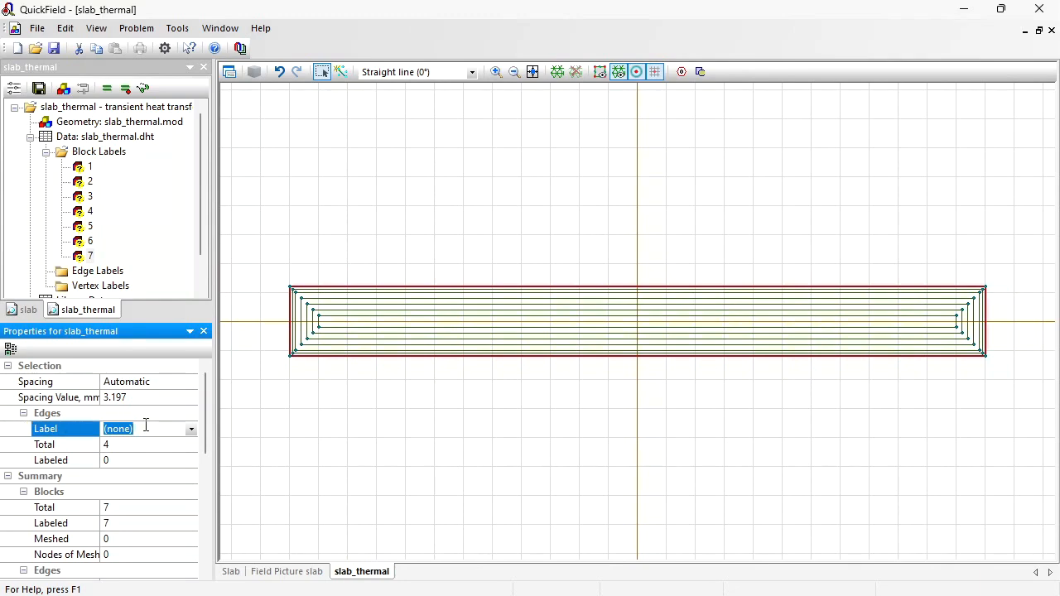
pyautogui.write('surface')
pyautogui.press('Return')
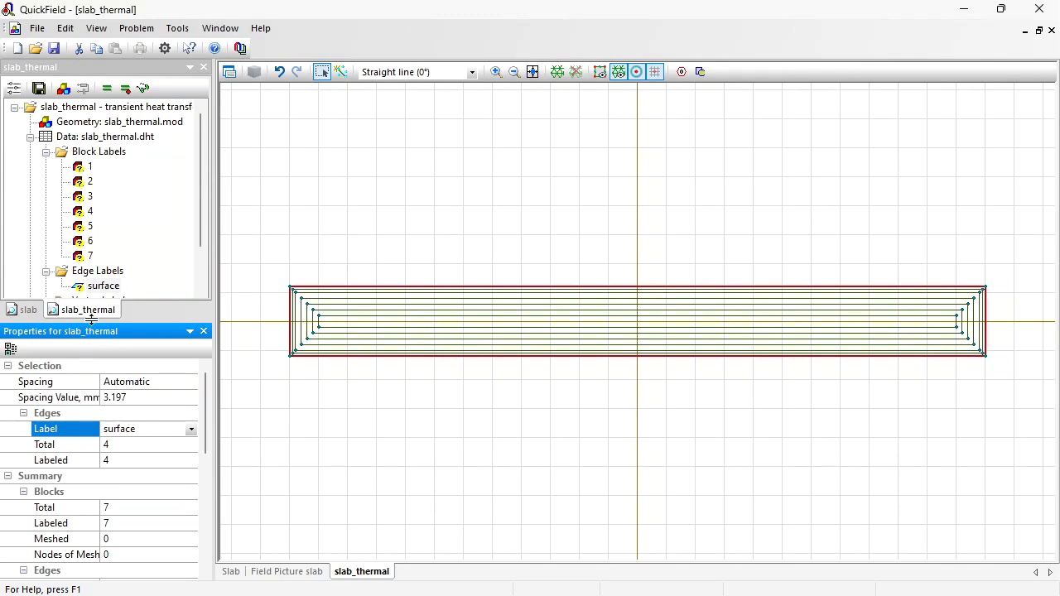
# - Open the properties of block label 1 and make its thermal conductivity nonlinear
pyautogui.click(88, 168)
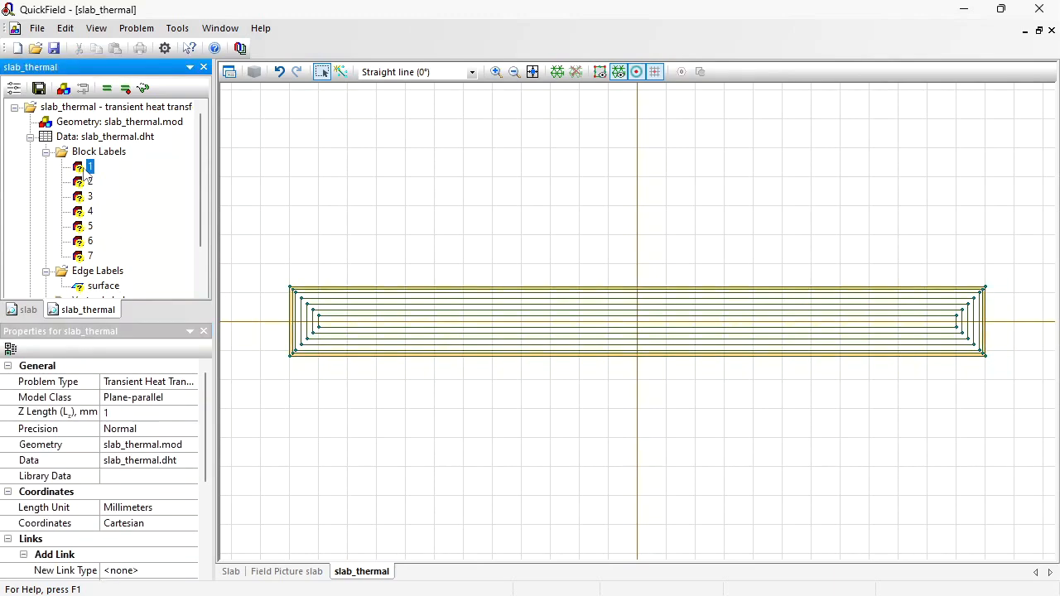
pyautogui.doubleClick(86, 169)
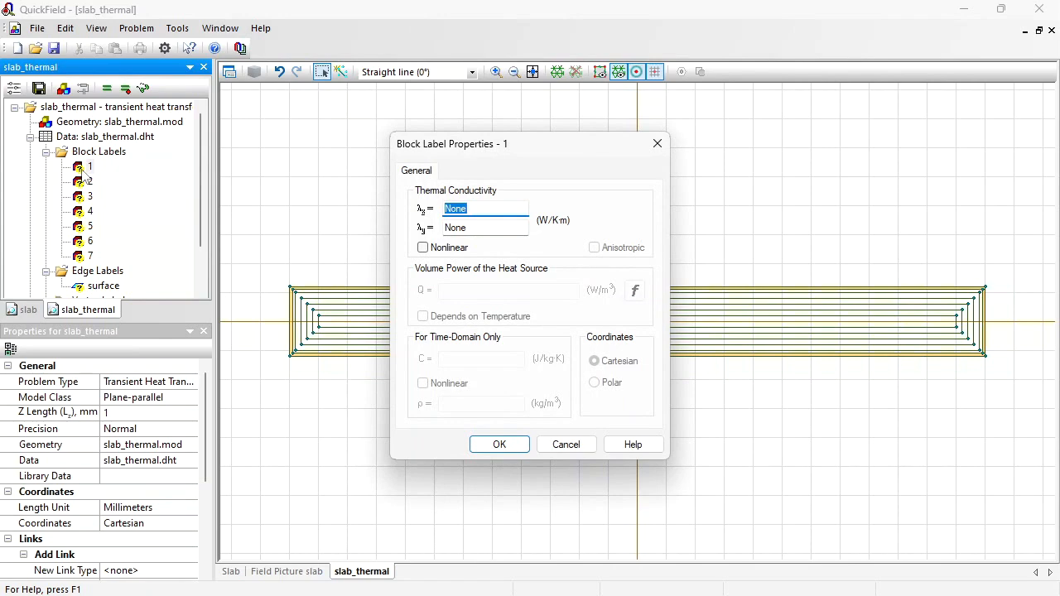
pyautogui.click(423, 248)
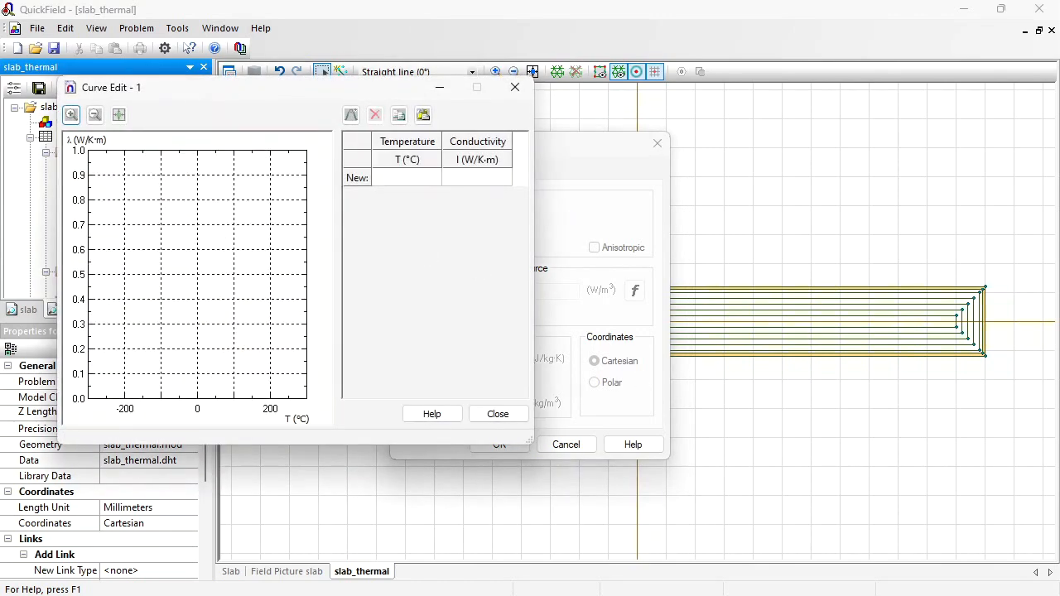
# - Copy the temperature–conductivity table from the Thermal conducivity text file and paste it into the conductivity curve
pyautogui.click(737, 595)
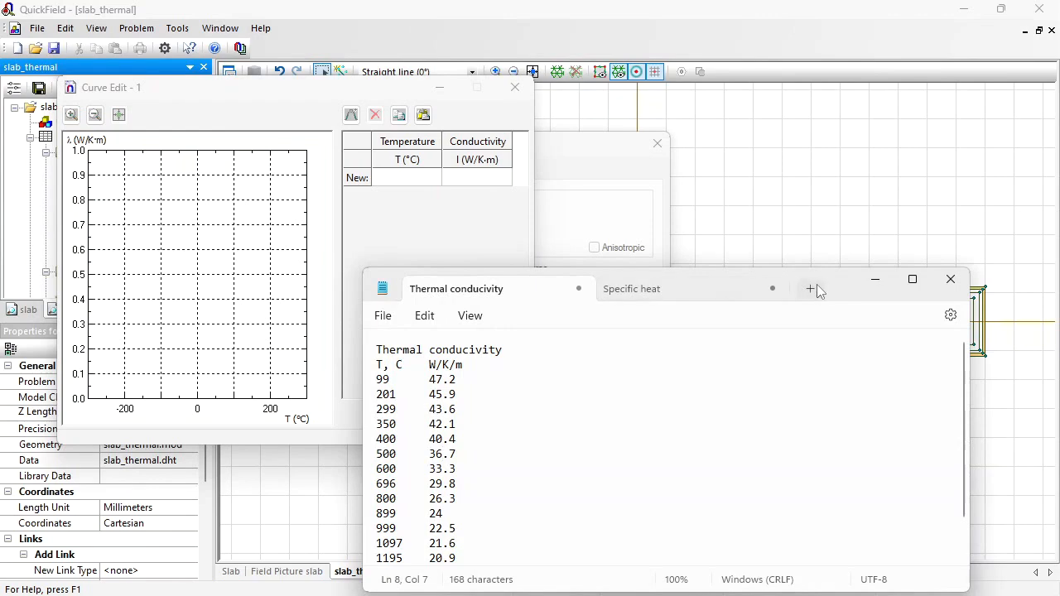
pyautogui.moveTo(829, 281); pyautogui.dragTo(854, 201)
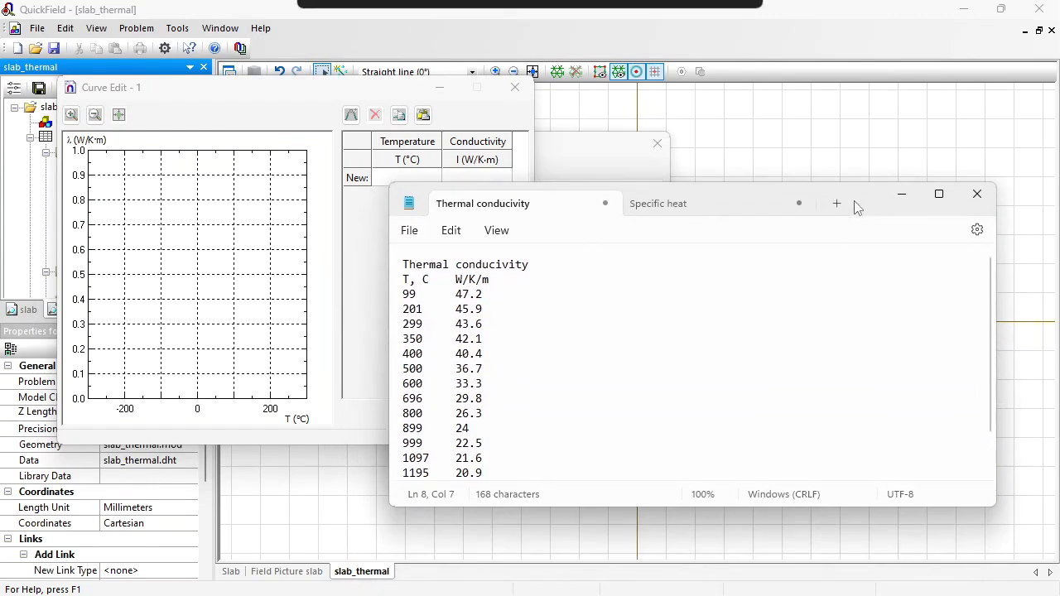
pyautogui.click(403, 296)
pyautogui.moveTo(405, 300); pyautogui.dragTo(523, 513)
pyautogui.hotkey('ctrl', 'c')
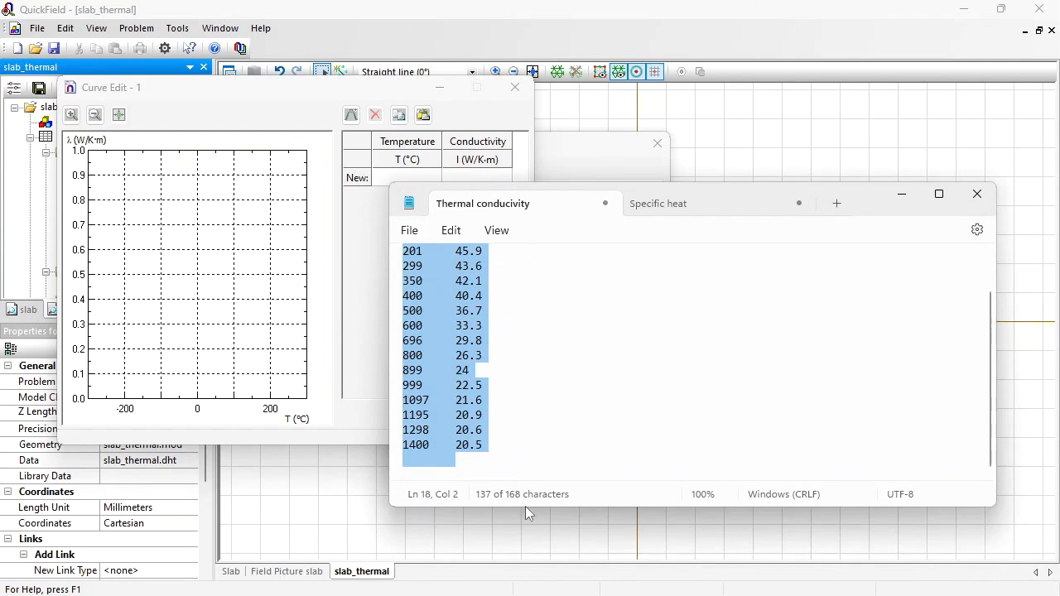
pyautogui.click(378, 93)
pyautogui.click(417, 179)
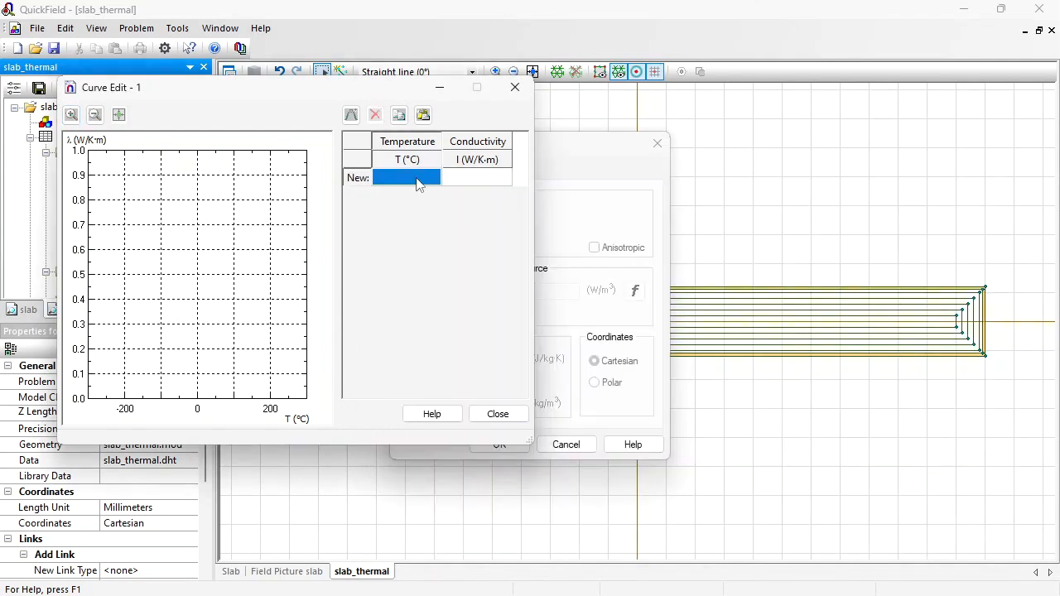
pyautogui.hotkey('ctrl', 'v')
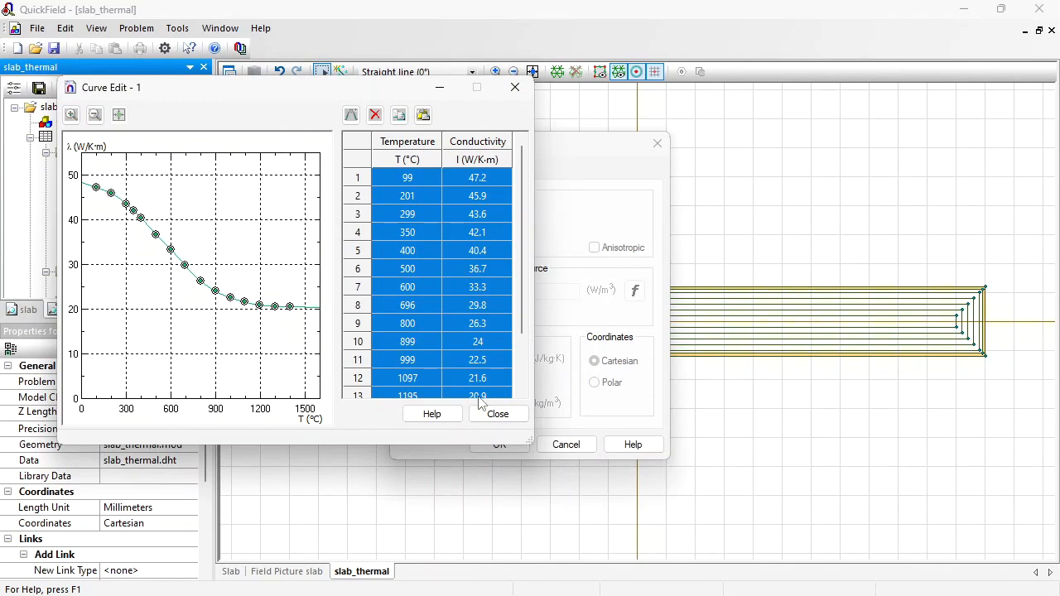
pyautogui.click(497, 413)
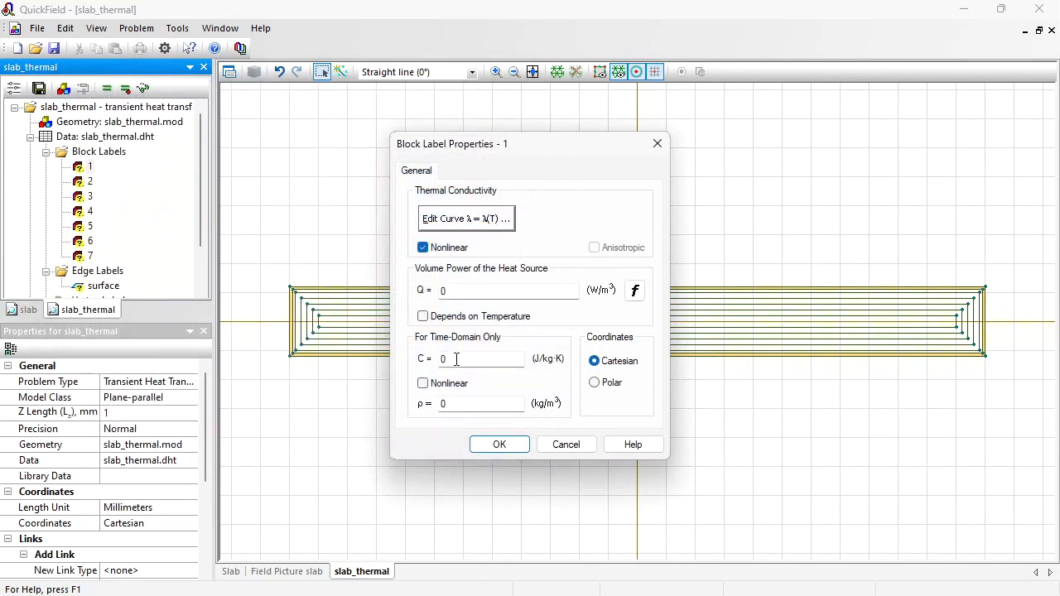
# - Set block label 1's density to 7880 kg/m³
pyautogui.doubleClick(455, 405)
pyautogui.write('788')
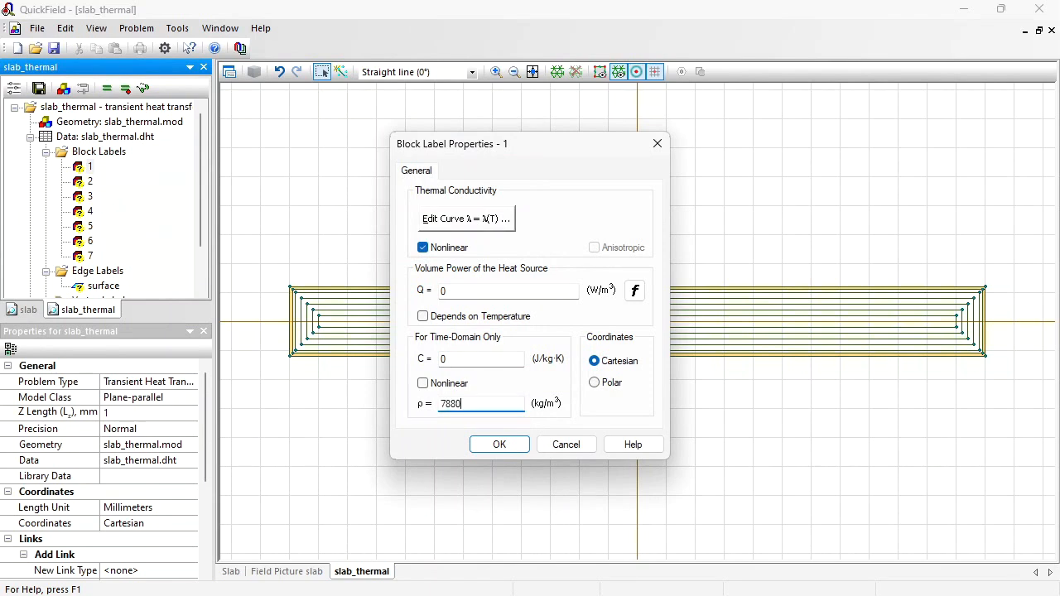
pyautogui.write('0')
# - Complete block label 1's density of 7880 kg/m³ and make its specific heat nonlinear
pyautogui.click(461, 358)
pyautogui.click(429, 386)
# - Copy the 800 and 1500 °C rows from the Specific heat text file and paste them into the specific heat curve
pyautogui.click(715, 593)
pyautogui.click(652, 207)
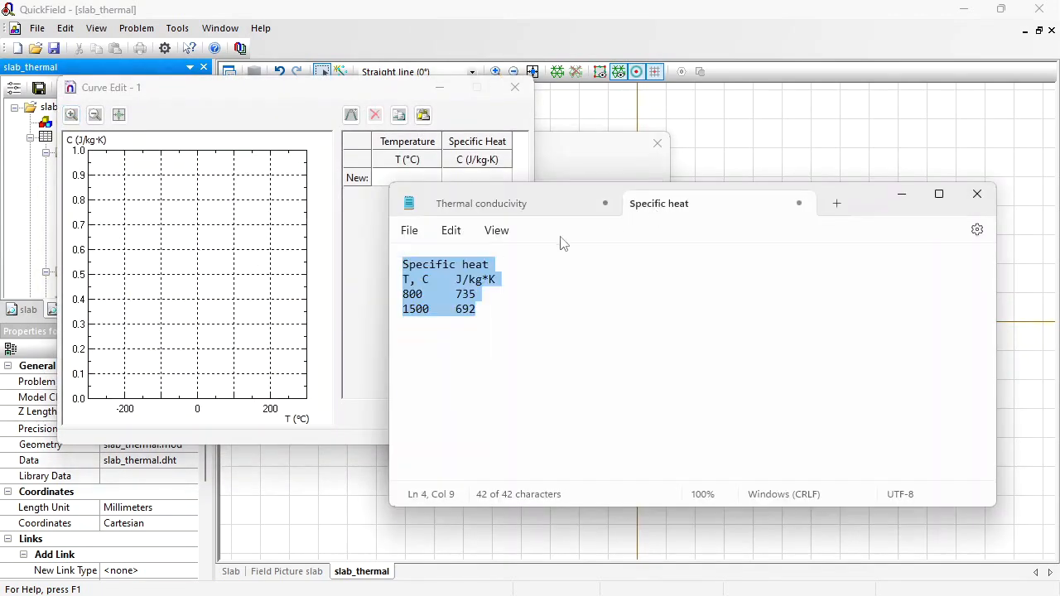
pyautogui.click(487, 312)
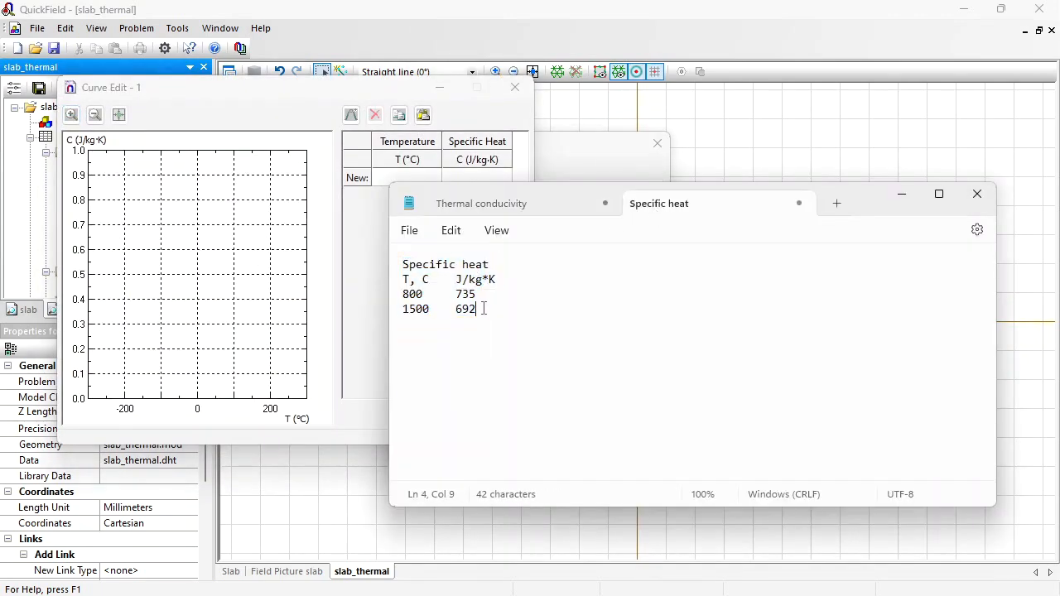
pyautogui.moveTo(485, 308); pyautogui.dragTo(394, 298)
pyautogui.hotkey('ctrl', 'c')
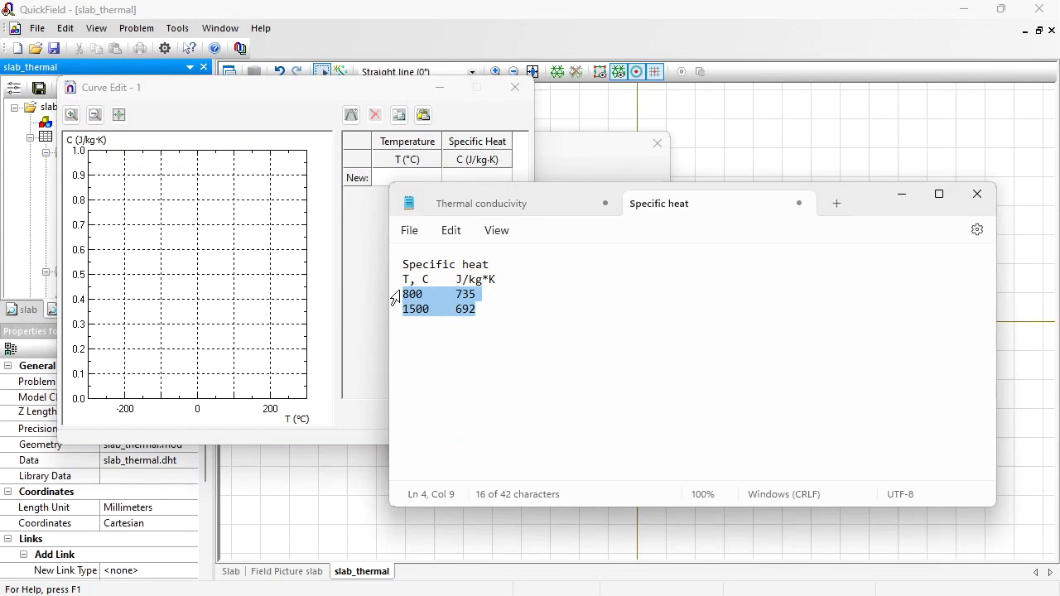
pyautogui.click(383, 178)
pyautogui.hotkey('ctrl', 'v')
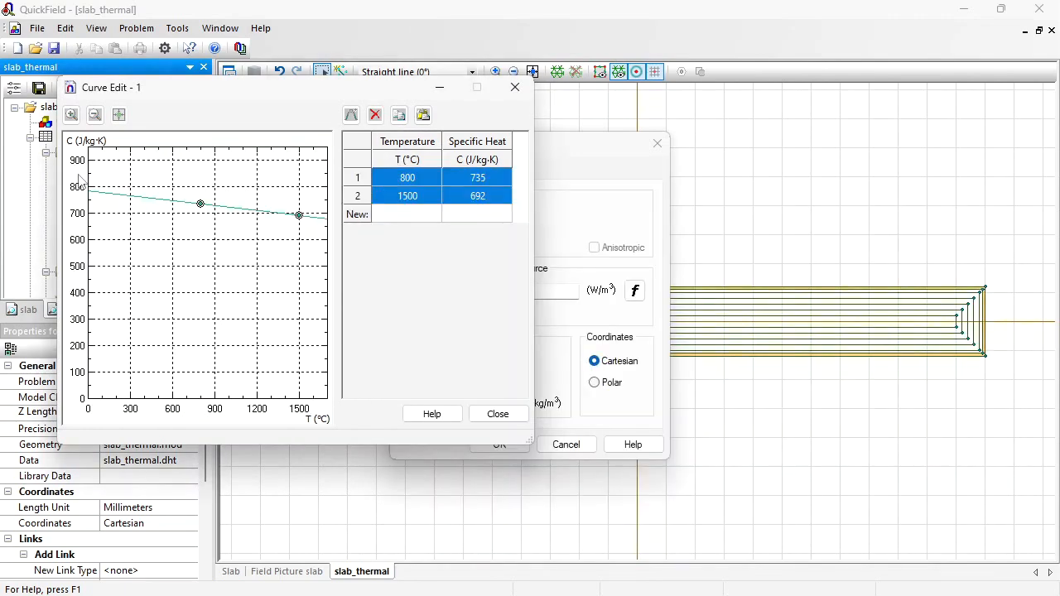
pyautogui.click(502, 414)
# - Copy the first P/V value from the spreadsheet and set block label 1's heat source Q to 35864444*impulse(t,0,6)
pyautogui.click(447, 290)
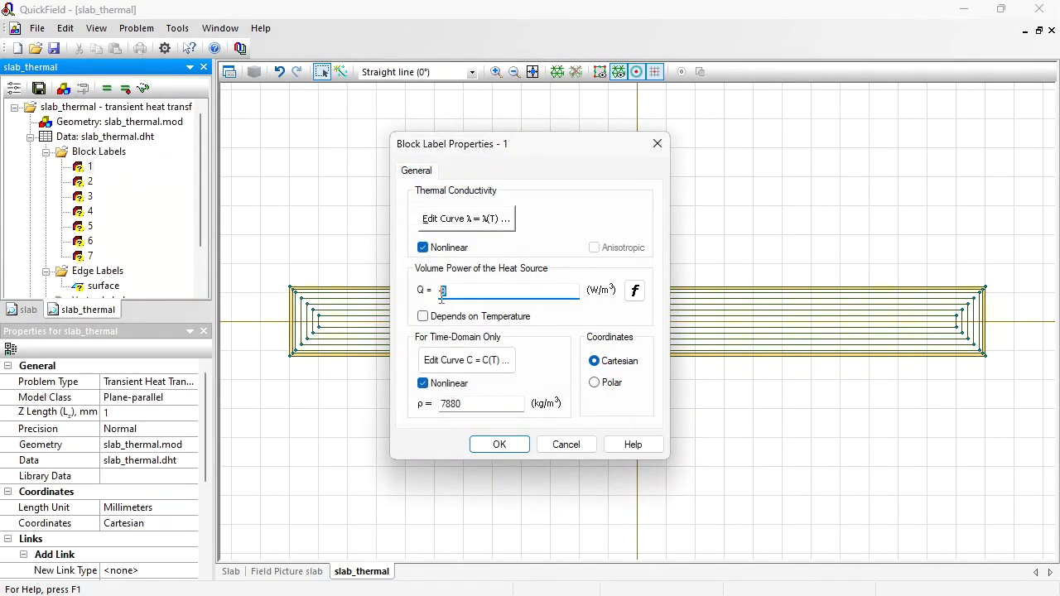
pyautogui.hotkey('alt', 'Tab')
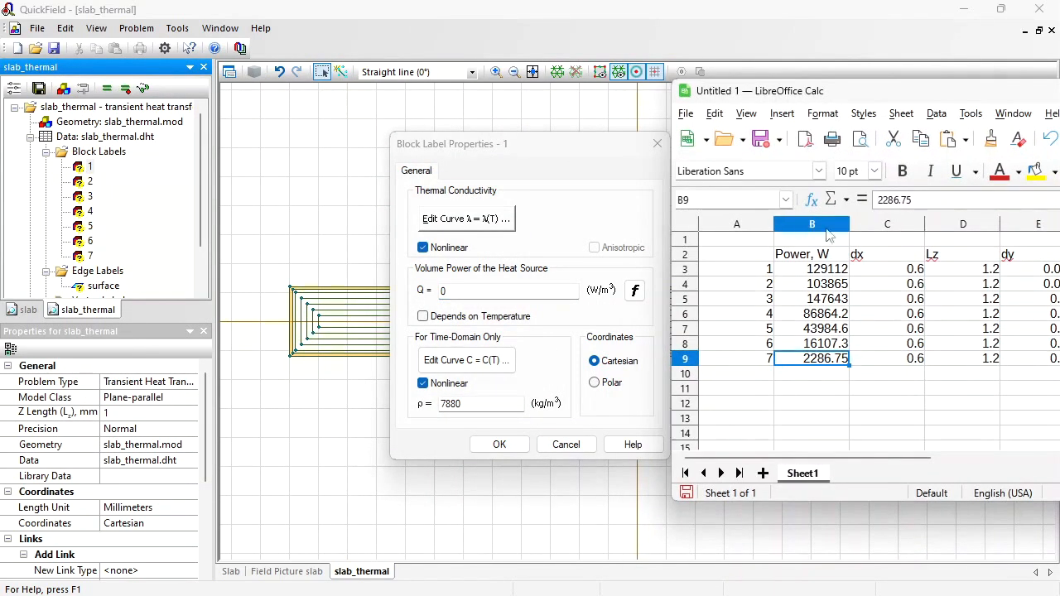
pyautogui.click(831, 270)
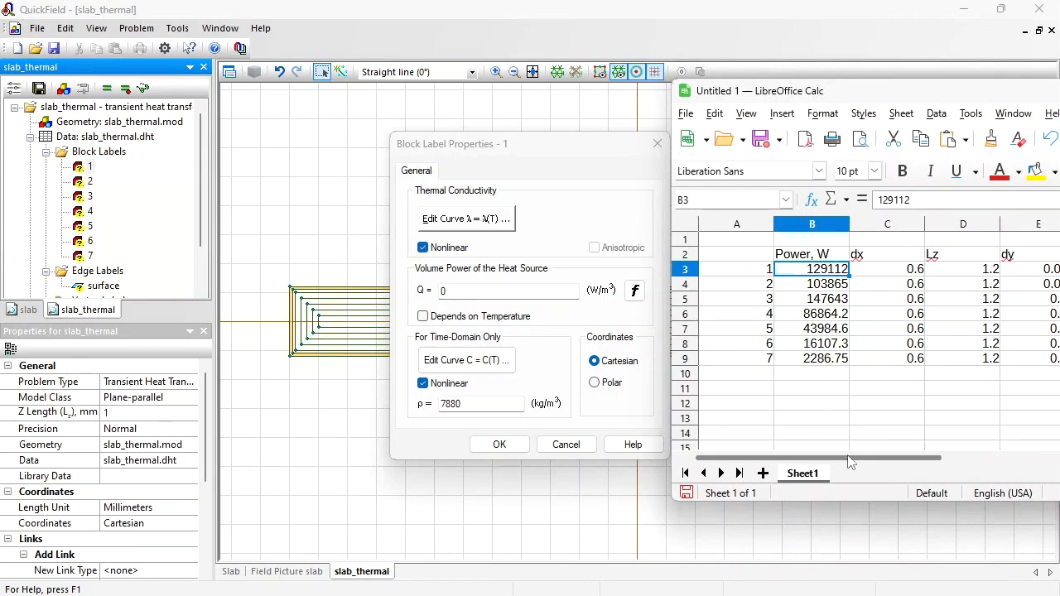
pyautogui.moveTo(853, 457); pyautogui.dragTo(916, 458)
pyautogui.click(945, 270)
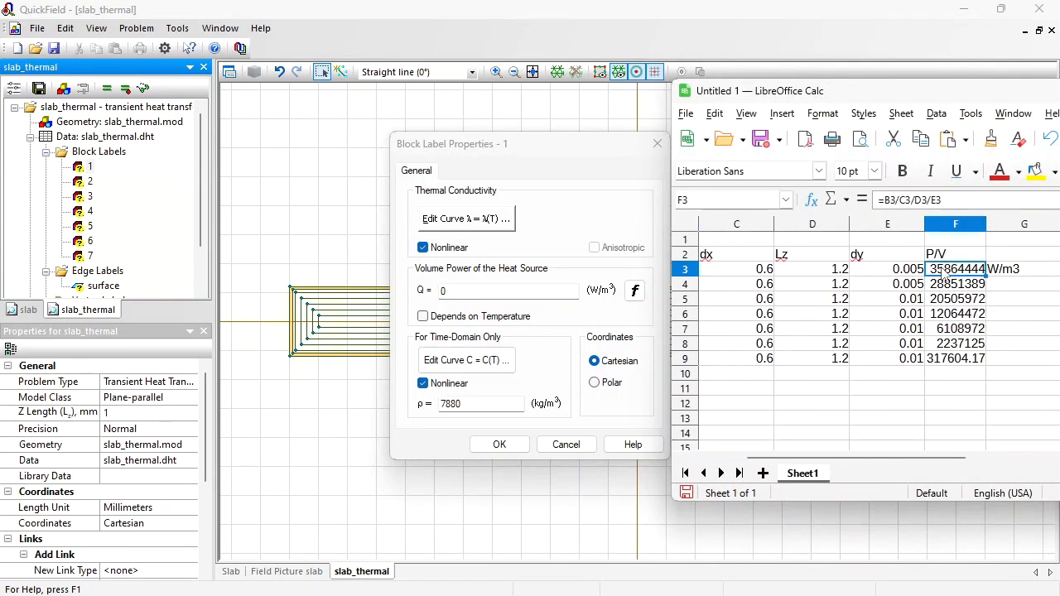
pyautogui.hotkey('ctrl', 'c')
pyautogui.click(494, 289)
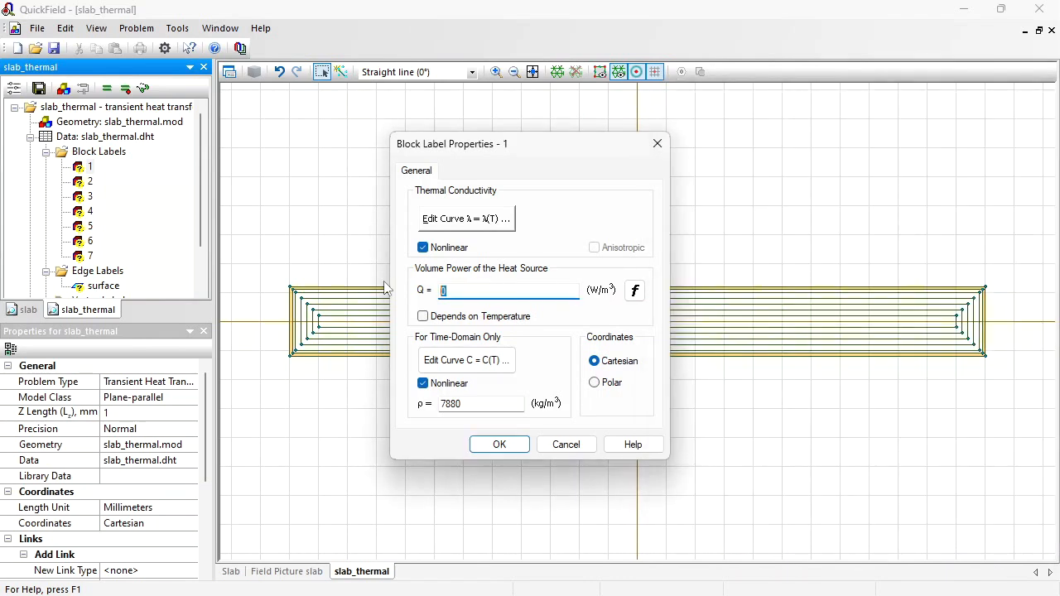
pyautogui.hotkey('ctrl', 'v')
pyautogui.moveTo(482, 291); pyautogui.dragTo(572, 300)
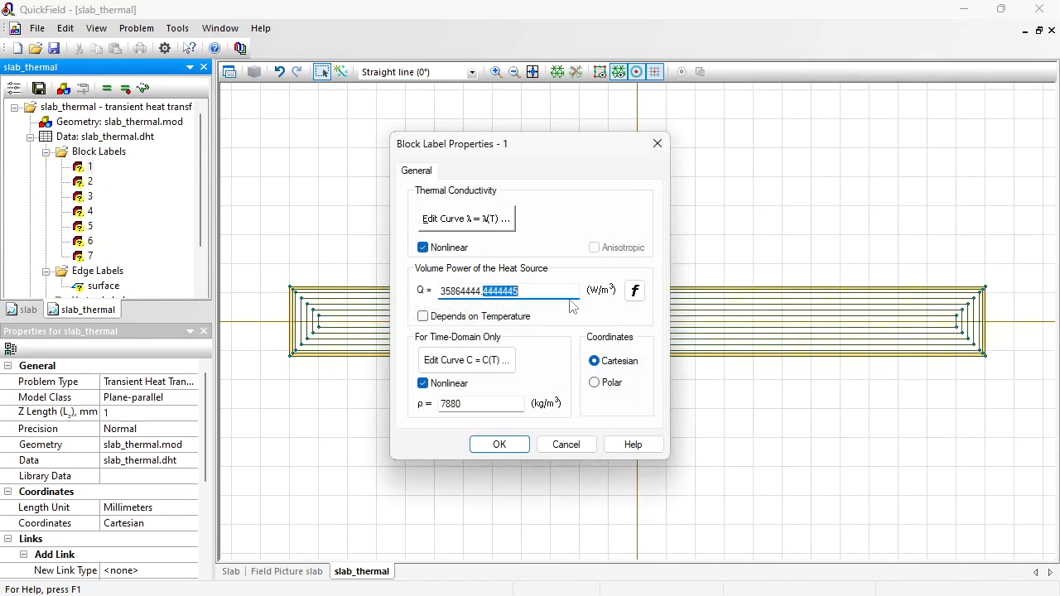
pyautogui.press('BackSpace')
pyautogui.press('BackSpace')
pyautogui.write('*')
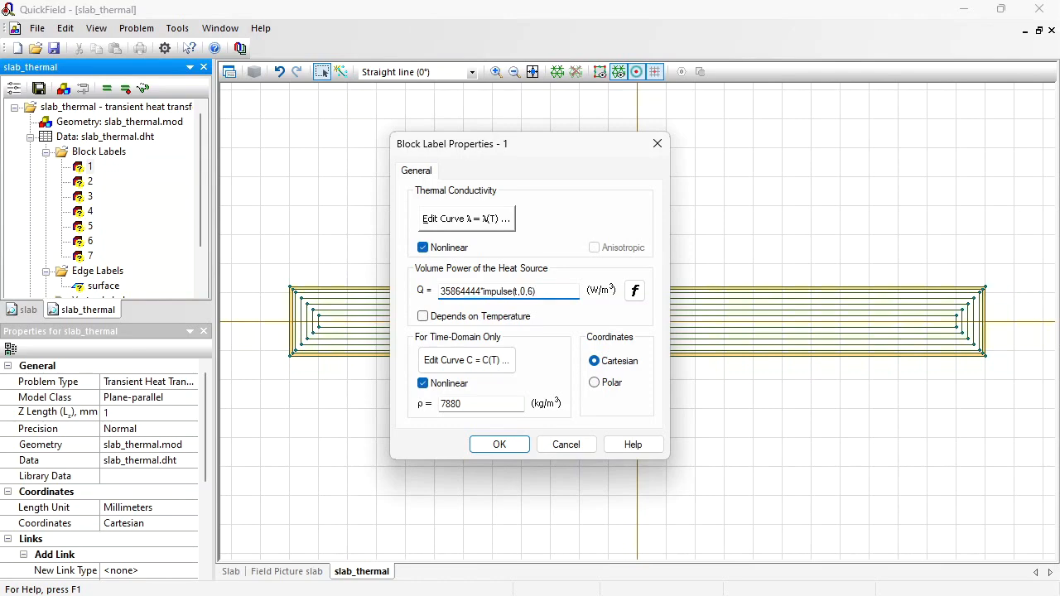
pyautogui.click(511, 440)
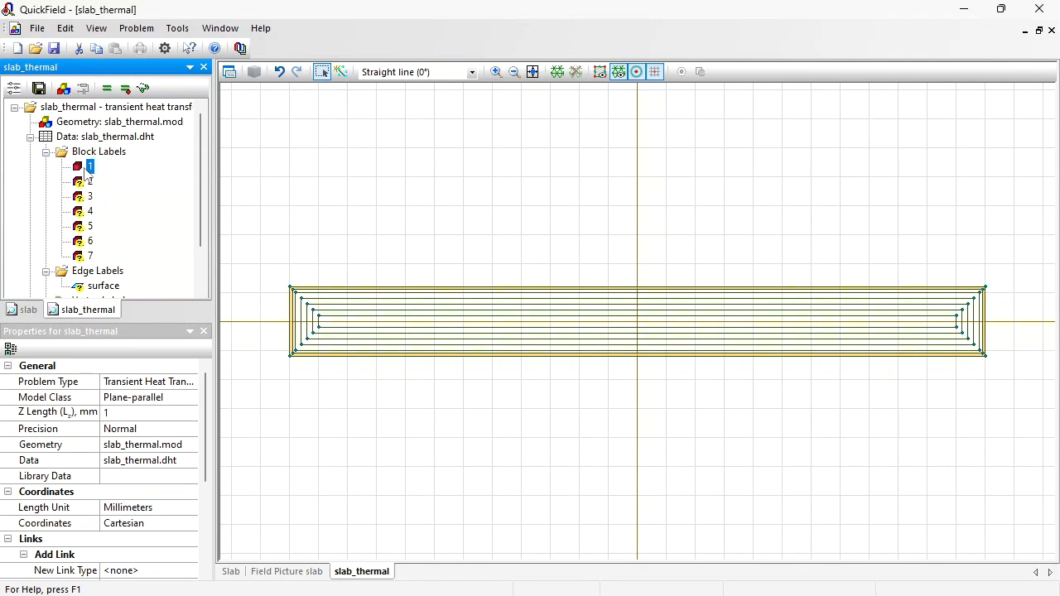
# - Step through the block labels to see which slab layer each one highlights
pyautogui.press('Down')
pyautogui.press('Down')
pyautogui.press('Down')
pyautogui.press('Down')
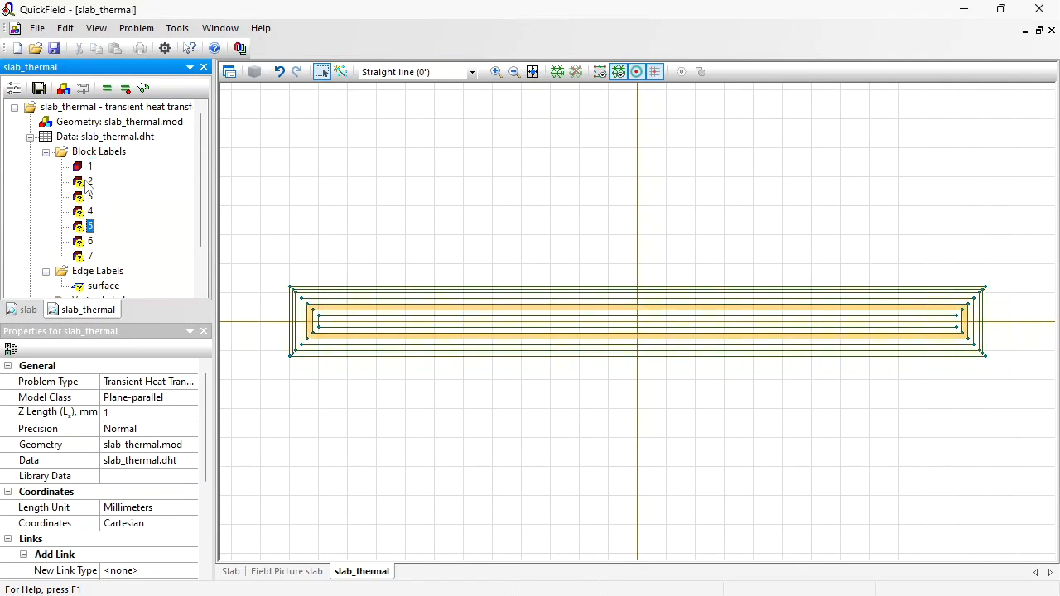
pyautogui.press('Down')
pyautogui.press('Down')
pyautogui.press('Up')
pyautogui.press('Up')
pyautogui.press('Up')
pyautogui.press('Up')
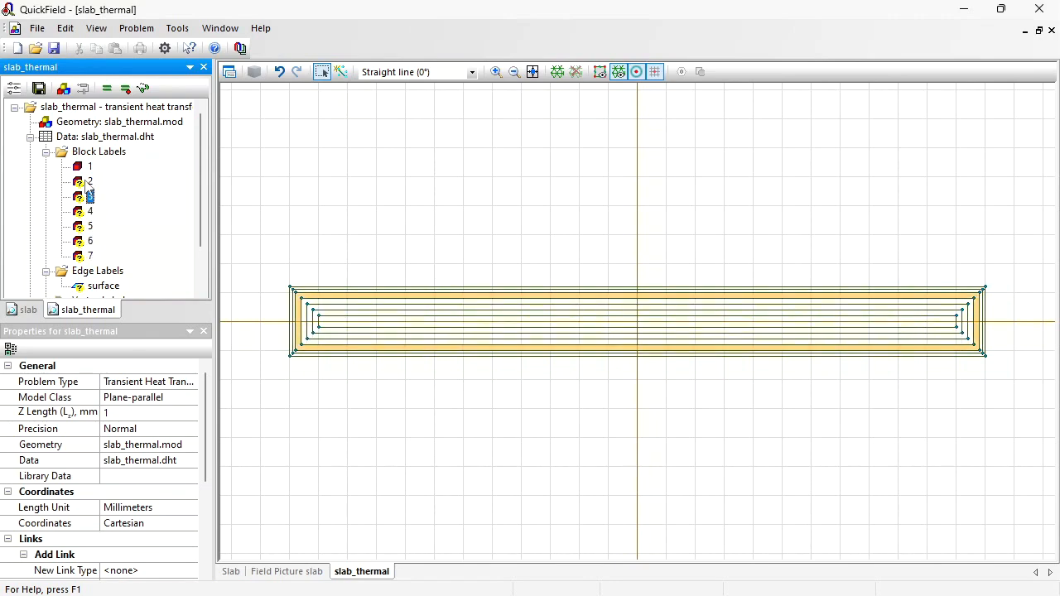
pyautogui.press('Up')
pyautogui.press('Up')
# - Copy block label 1 and paste it six times into the block labels list
pyautogui.rightClick(84, 169)
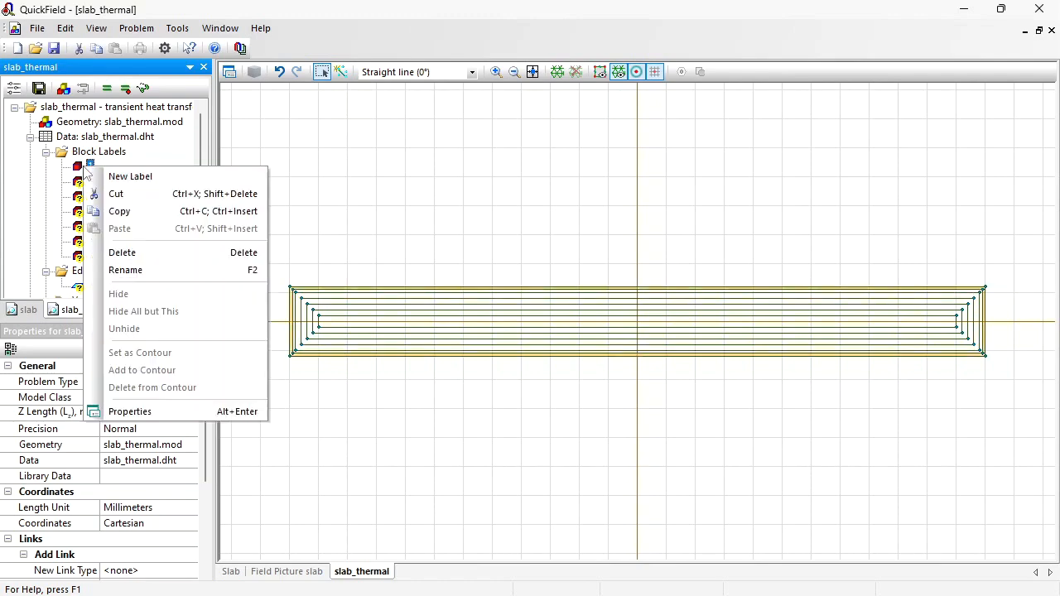
pyautogui.click(137, 212)
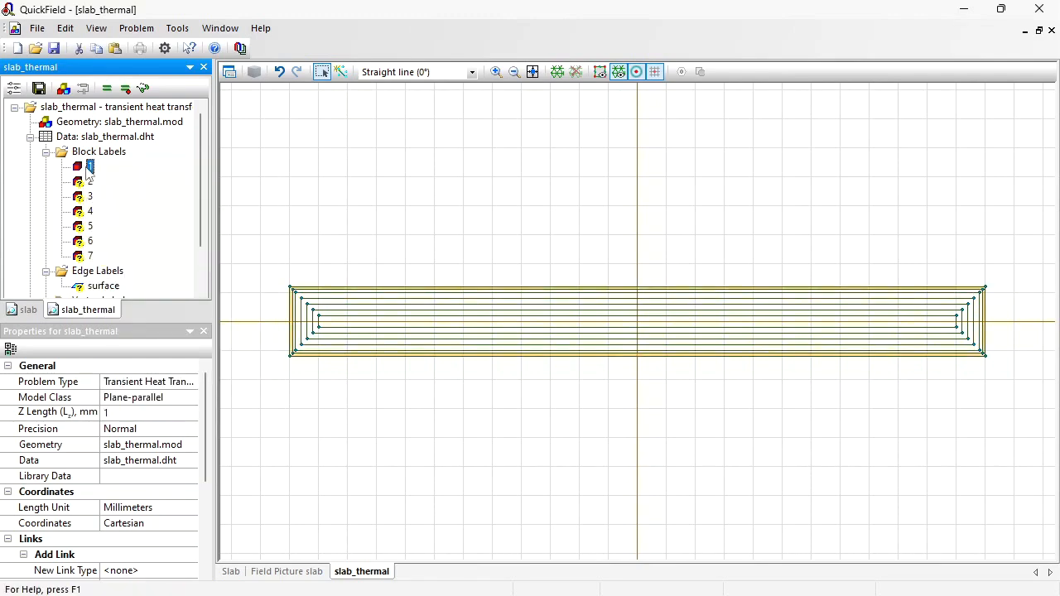
pyautogui.rightClick(85, 167)
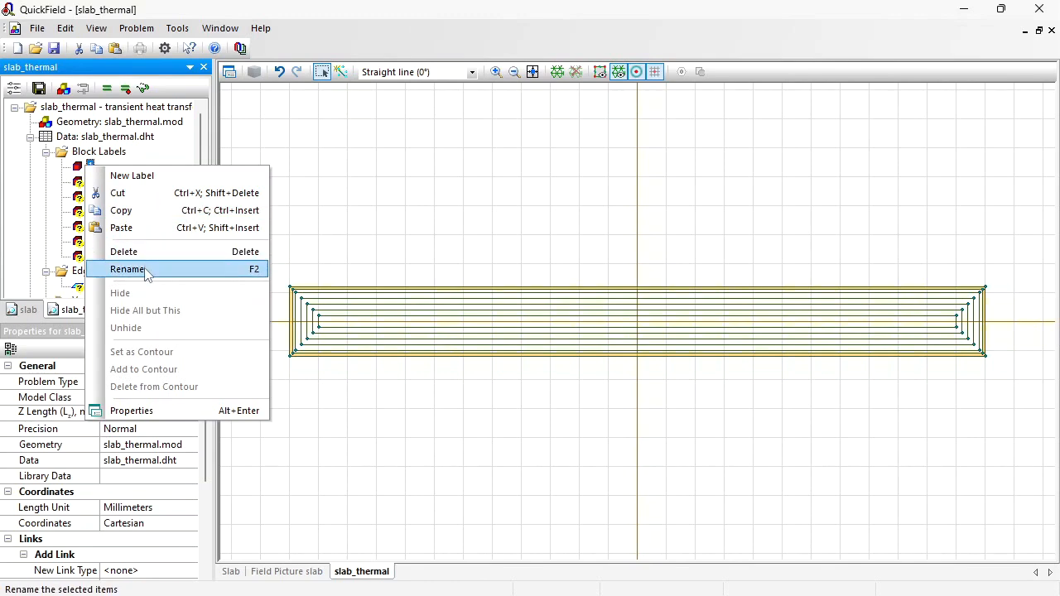
pyautogui.click(141, 232)
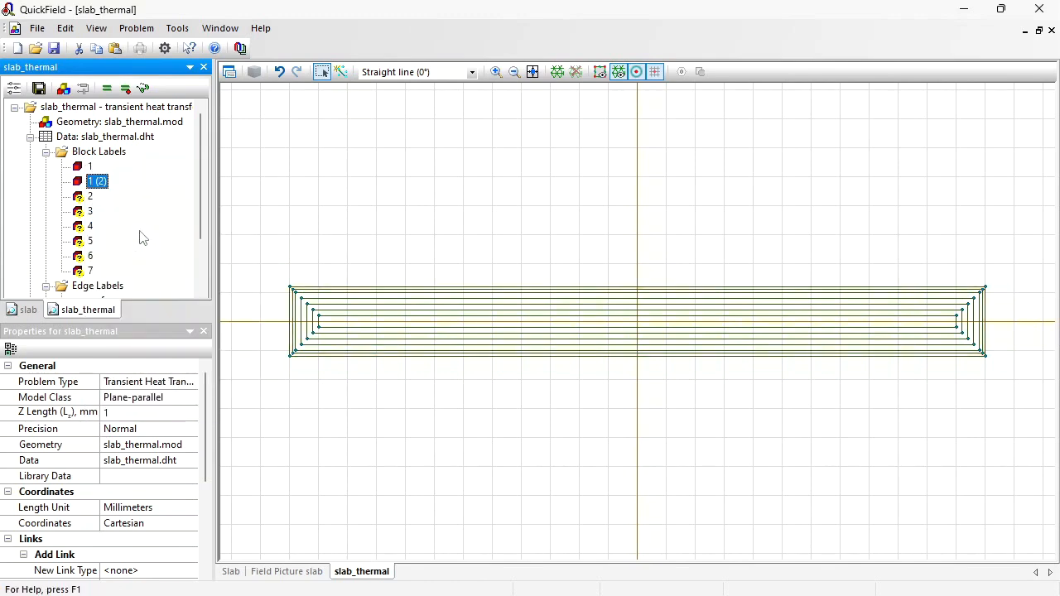
pyautogui.hotkey('ctrl', 'v')
pyautogui.hotkey('ctrl', 'v')
pyautogui.hotkey('ctrl', 'v')
pyautogui.hotkey('ctrl', 'v')
pyautogui.hotkey('ctrl', 'v')
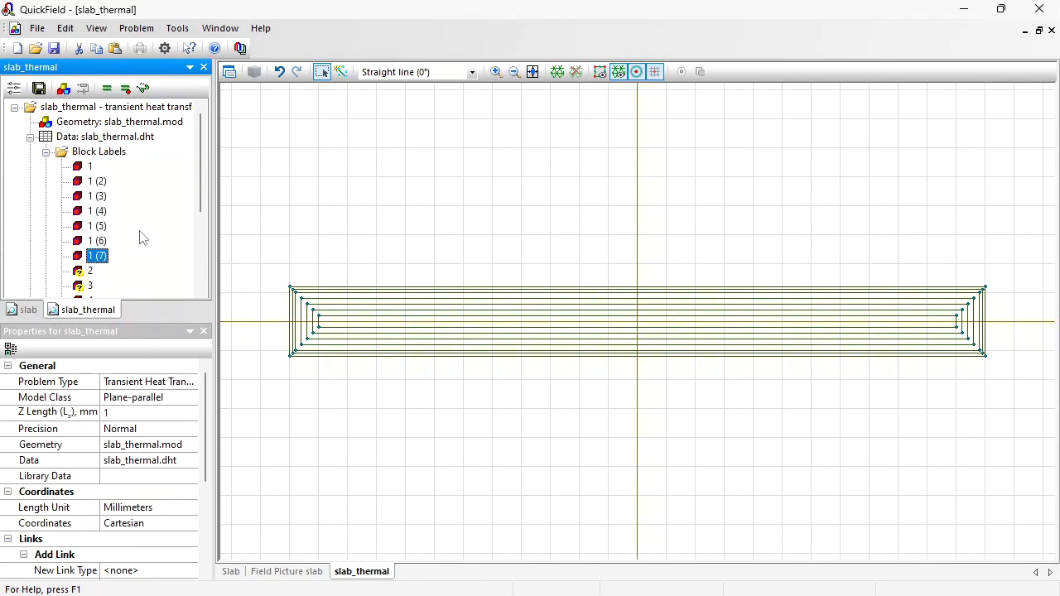
# - Rename the first three pasted copies of label 1 as 2, 3 and 4
pyautogui.press('Up')
pyautogui.press('Up')
pyautogui.press('Up')
pyautogui.press('Up')
pyautogui.press('Up')
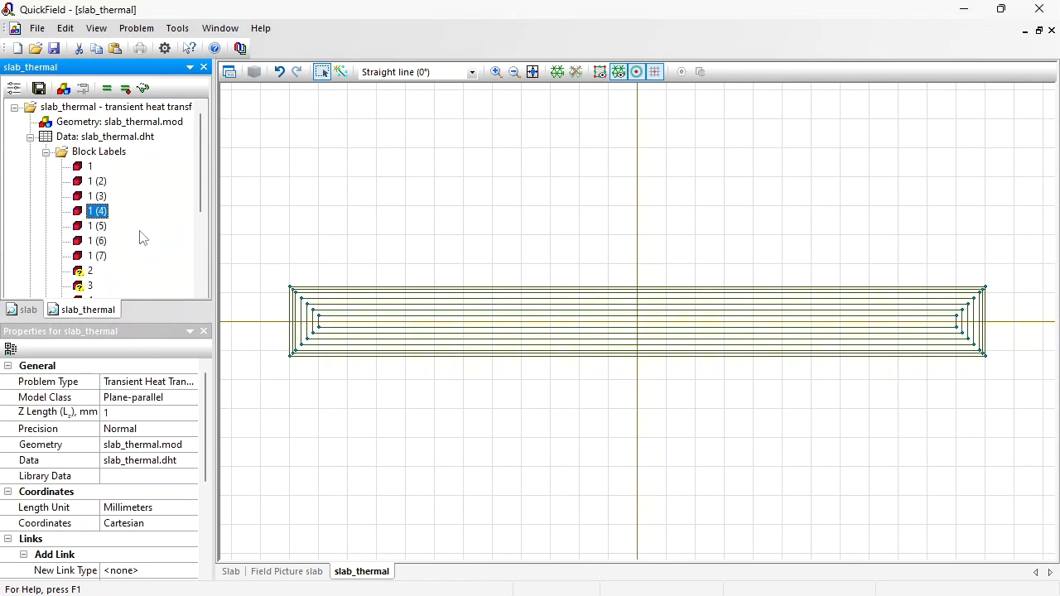
pyautogui.press('F2')
pyautogui.write('2')
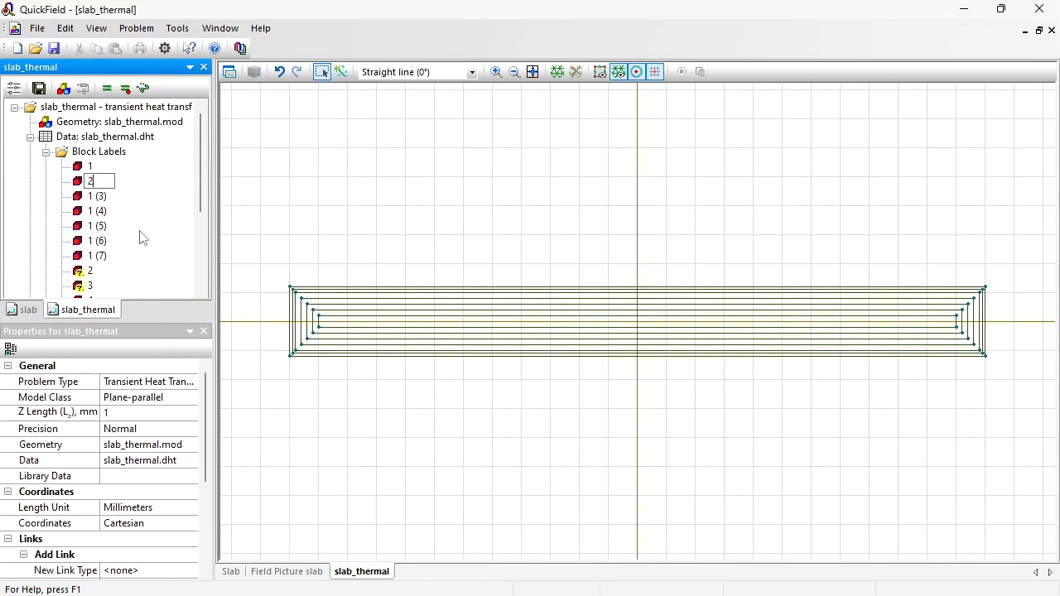
pyautogui.press('Return')
pyautogui.press('Up')
pyautogui.press('Up')
pyautogui.press('Up')
pyautogui.press('Up')
pyautogui.press('Up')
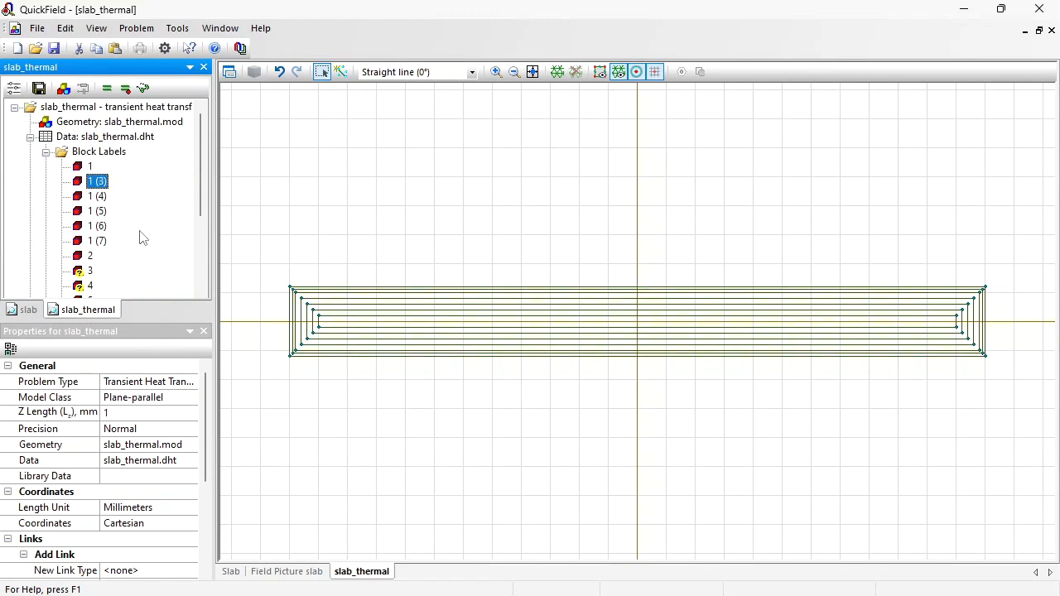
pyautogui.press('F2')
pyautogui.write('3')
pyautogui.press('Return')
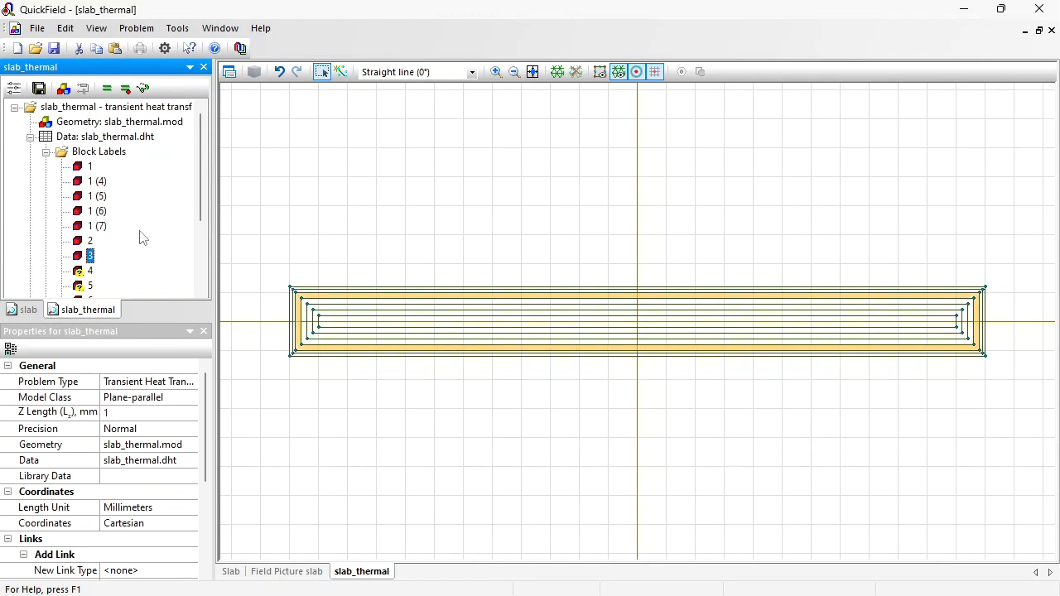
pyautogui.rightClick(86, 181)
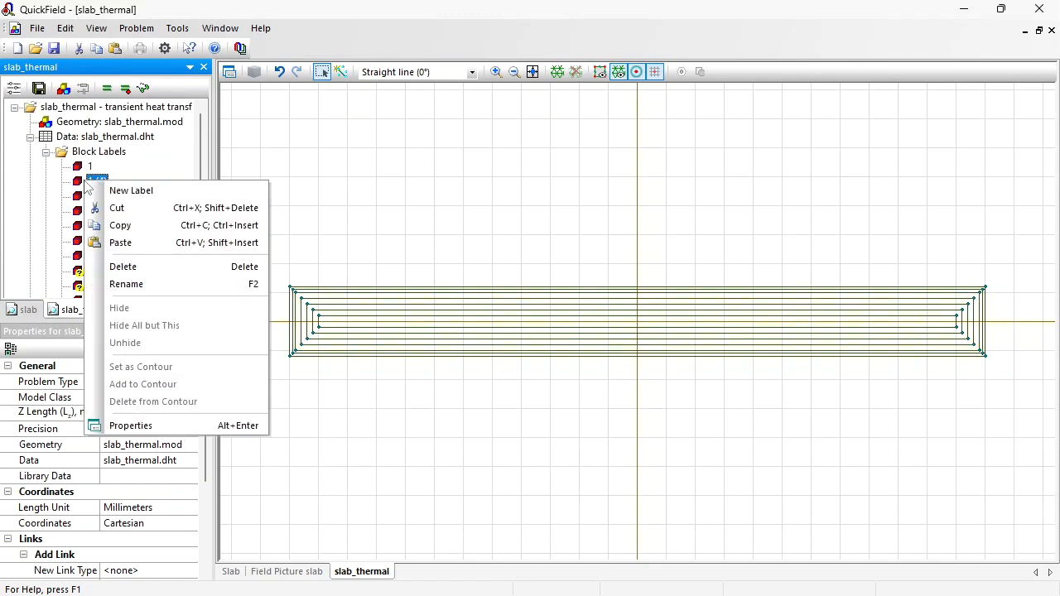
pyautogui.click(158, 288)
pyautogui.write('4')
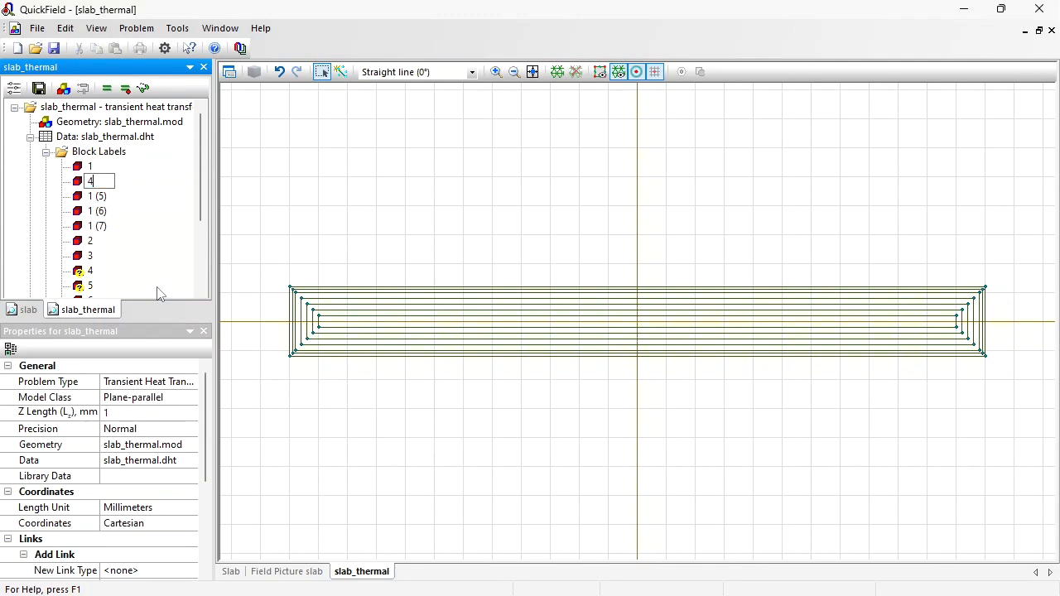
pyautogui.press('Return')
# - Rename the remaining pasted copies of label 1 as 5, 6 and 7
pyautogui.press('Up')
pyautogui.press('Up')
pyautogui.press('Up')
pyautogui.press('Up')
pyautogui.press('Up')
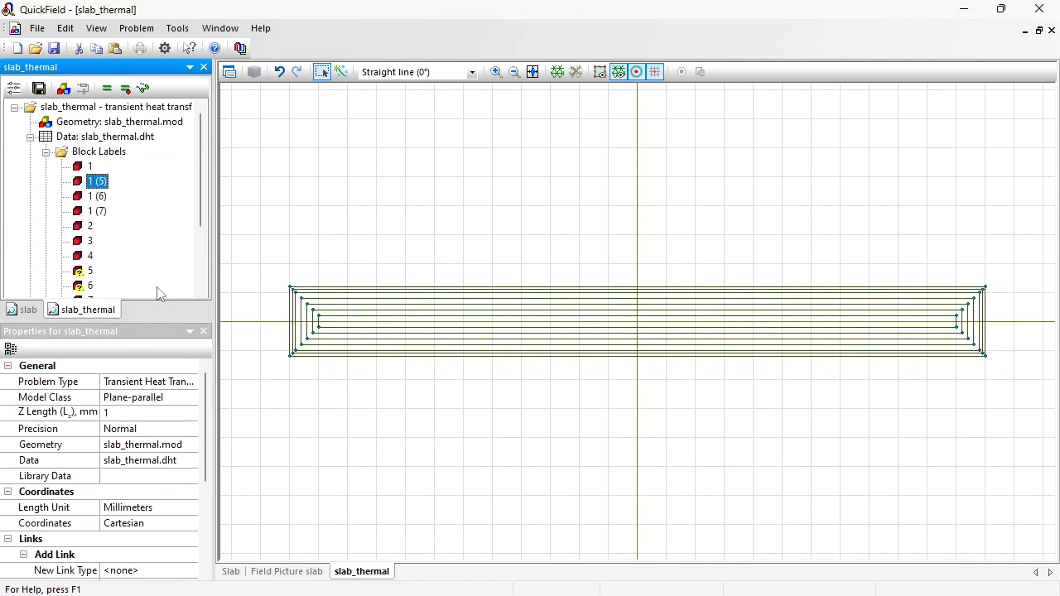
pyautogui.press('F2')
pyautogui.write('5')
pyautogui.press('Return')
pyautogui.press('Up')
pyautogui.press('Up')
pyautogui.press('Up')
pyautogui.press('Up')
pyautogui.press('Up')
pyautogui.press('F2')
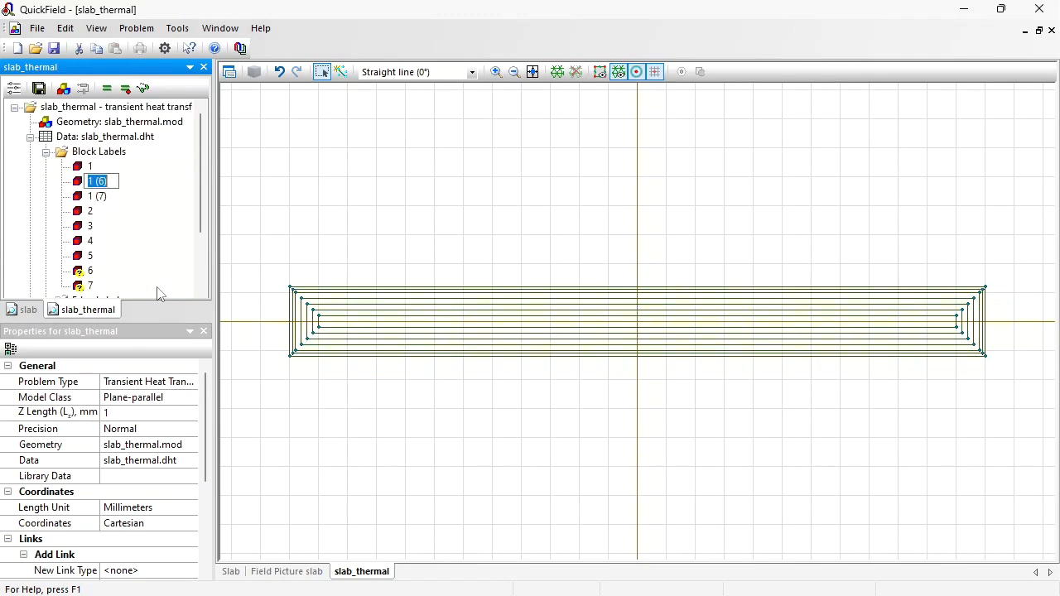
pyautogui.write('6')
pyautogui.press('Return')
pyautogui.press('Up')
pyautogui.press('Up')
pyautogui.press('Up')
pyautogui.press('Up')
pyautogui.press('Up')
pyautogui.press('F2')
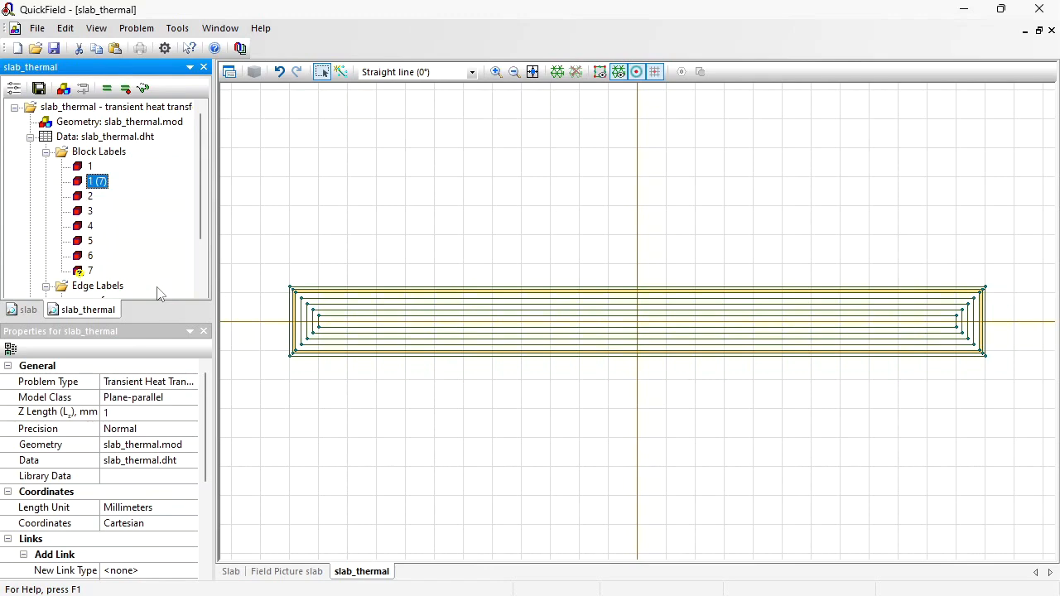
pyautogui.write('7')
pyautogui.press('Return')
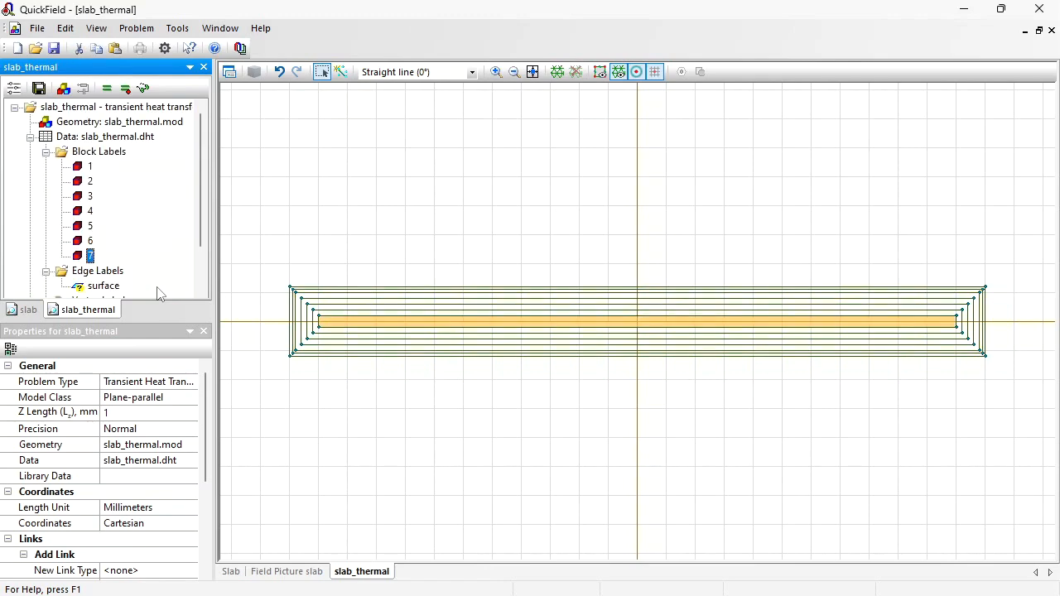
# - Set block label 2's heat source to 28851388.888889*impulse(t,0,6) using the second P/V value from the spreadsheet
pyautogui.doubleClick(86, 180)
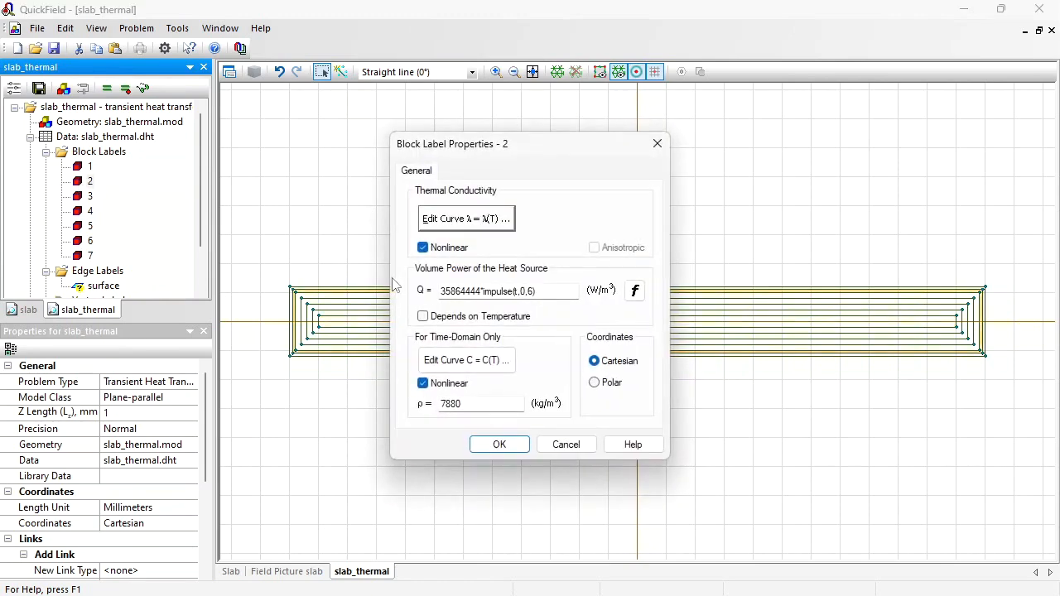
pyautogui.hotkey('alt', 'Tab')
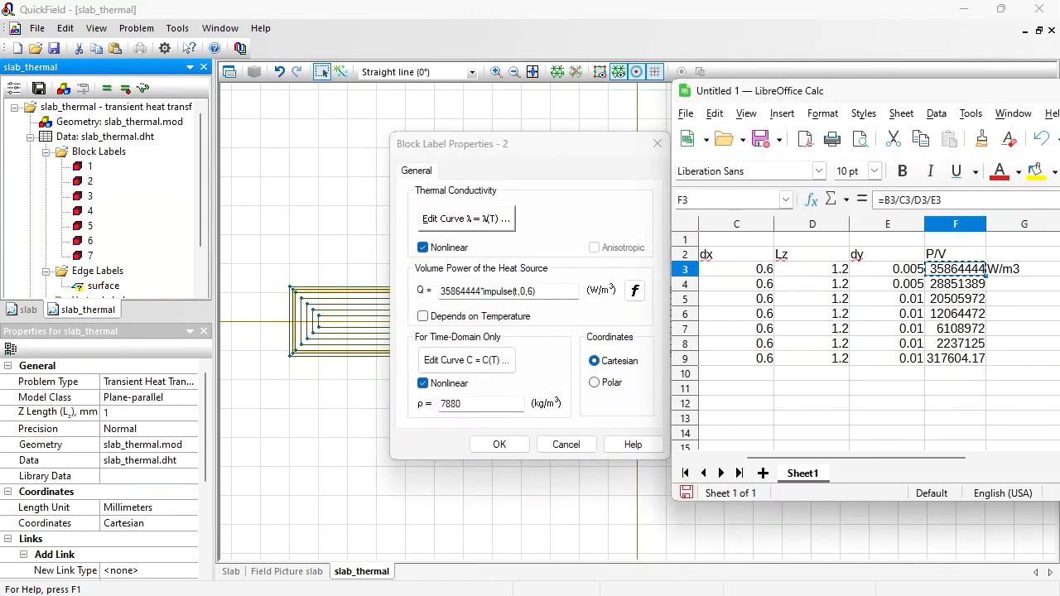
pyautogui.press('Down')
pyautogui.hotkey('ctrl', 'c')
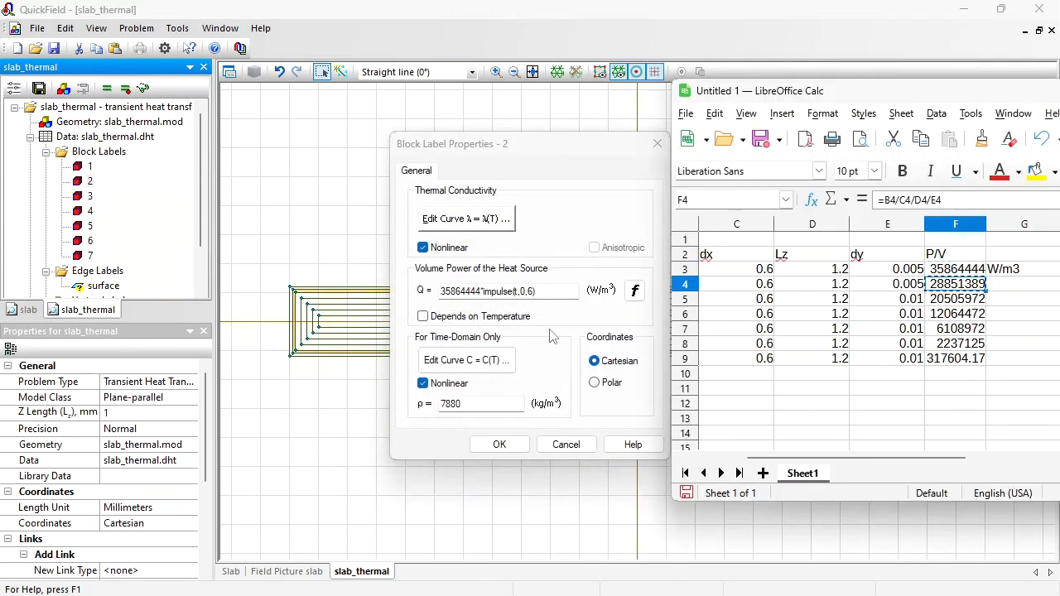
pyautogui.hotkey('alt', 'Tab')
pyautogui.moveTo(483, 291); pyautogui.dragTo(413, 288)
pyautogui.hotkey('ctrl', 'v')
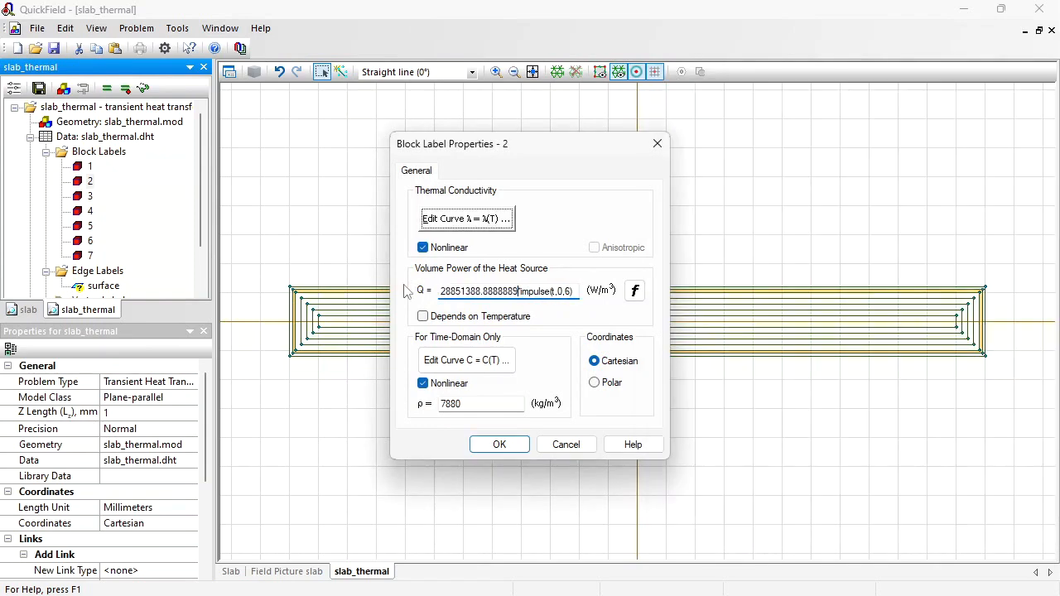
pyautogui.press('Return')
# - Set block label 3's heat source to 20505972.2222222*impulse(t,0,6) using the third P/V value from the spreadsheet
pyautogui.doubleClick(86, 197)
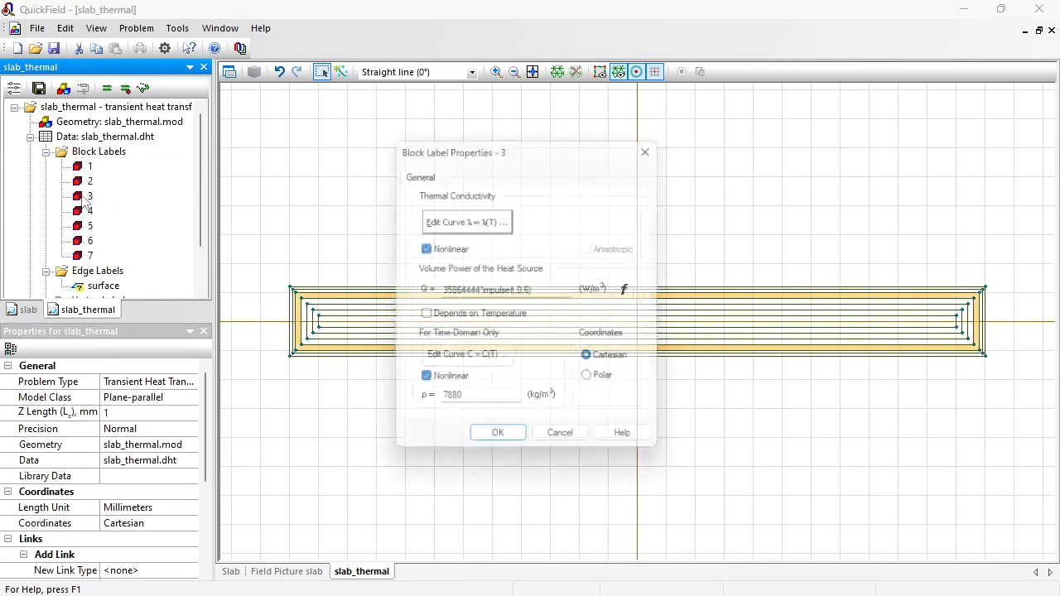
pyautogui.hotkey('alt', 'Tab')
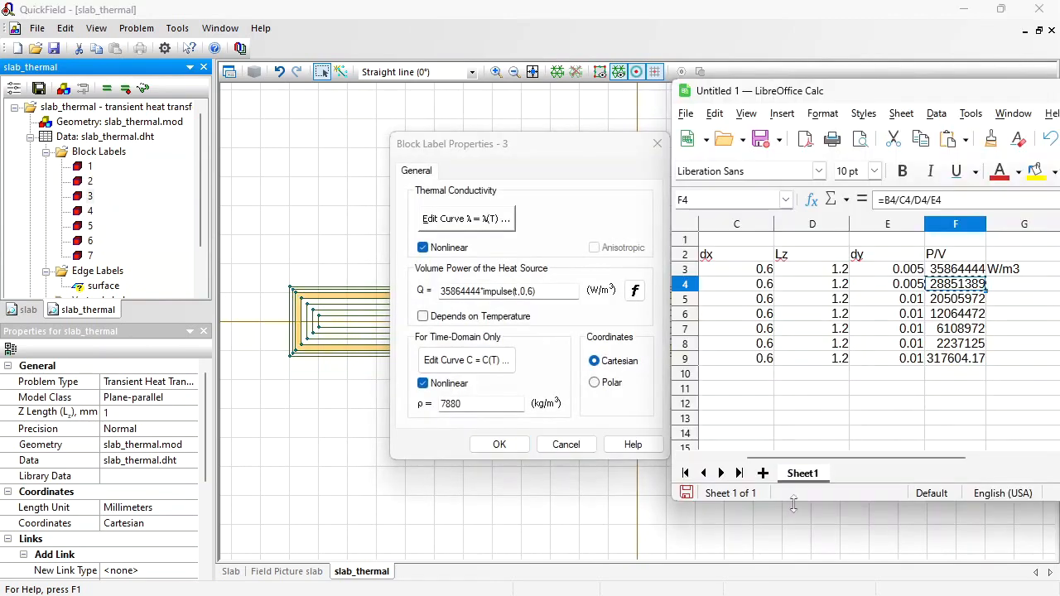
pyautogui.click(961, 305)
pyautogui.hotkey('ctrl', 'c')
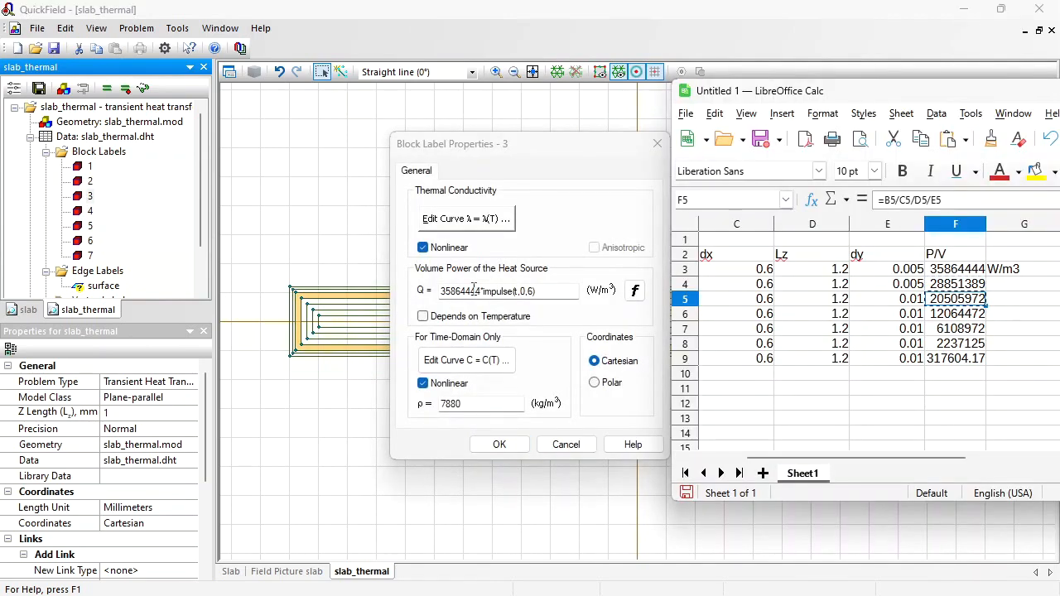
pyautogui.click(484, 292)
pyautogui.moveTo(514, 291); pyautogui.dragTo(414, 297)
pyautogui.click(480, 296)
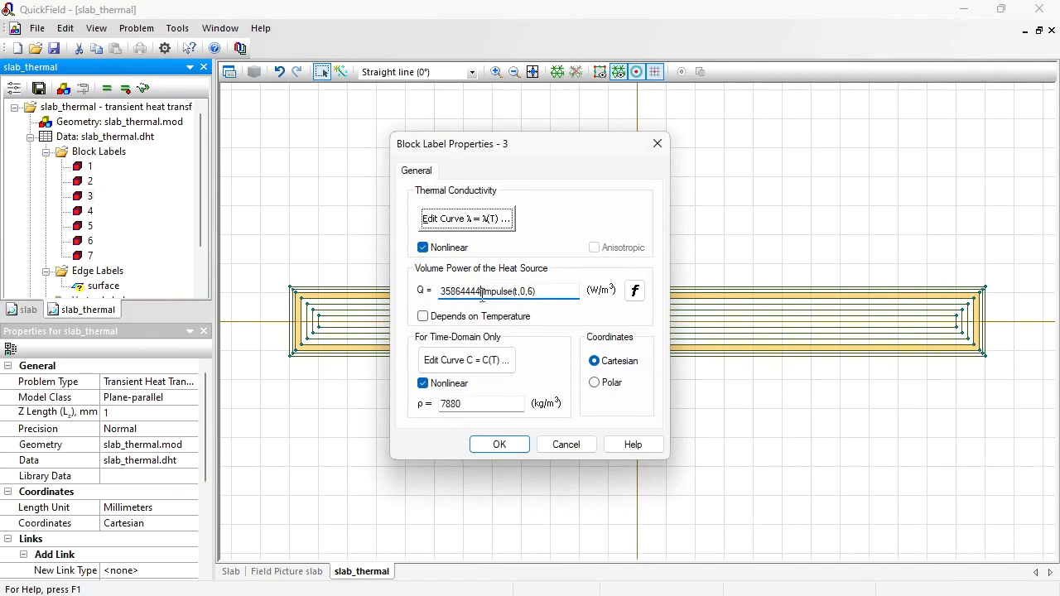
pyautogui.moveTo(482, 296); pyautogui.dragTo(406, 290)
pyautogui.hotkey('ctrl', 'v')
pyautogui.press('Return')
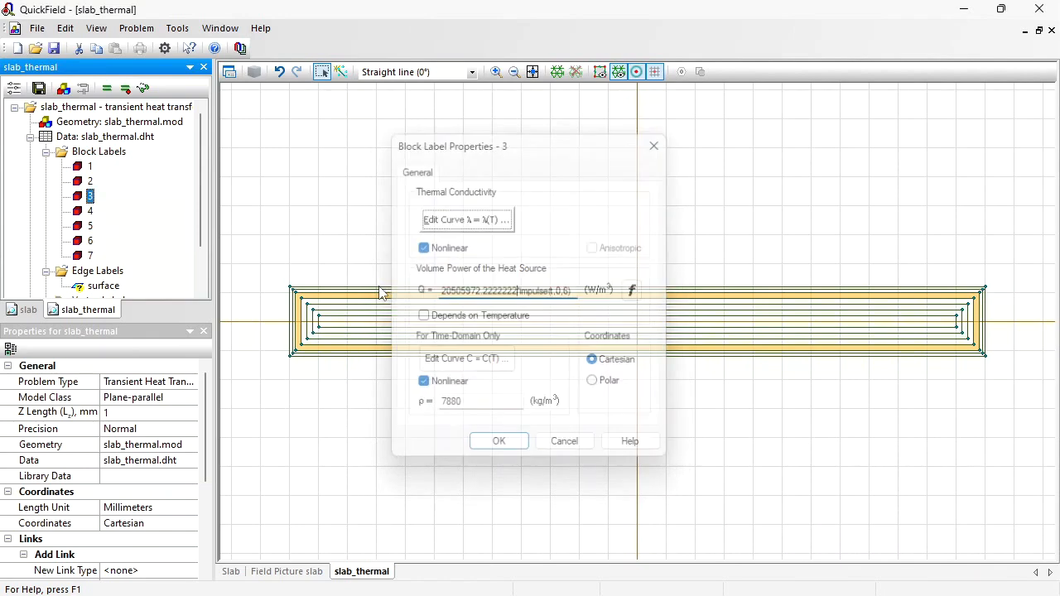
# - Set block label 4's heat source to 12064472.2222222*impulse(t,0,6) using the fourth P/V value from the spreadsheet
pyautogui.doubleClick(89, 212)
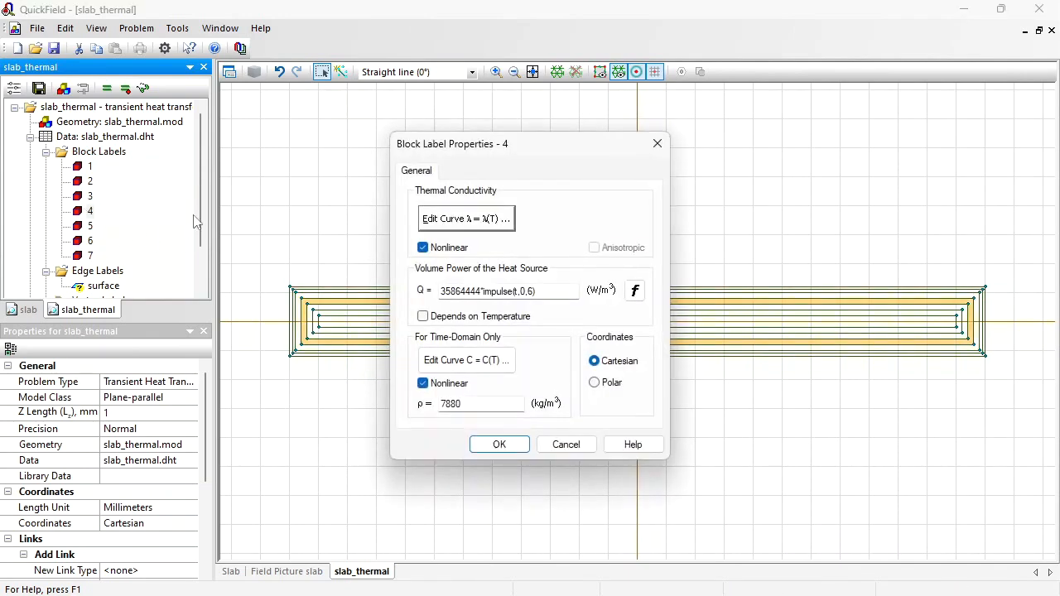
pyautogui.hotkey('alt', 'Tab')
pyautogui.click(971, 318)
pyautogui.hotkey('ctrl', 'c')
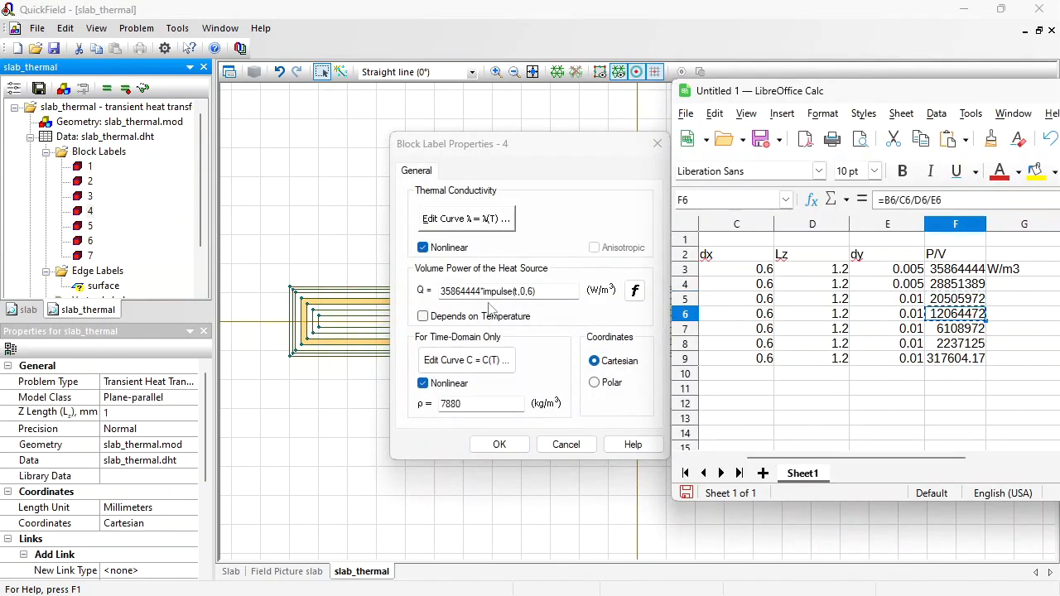
pyautogui.moveTo(480, 291); pyautogui.dragTo(406, 291)
pyautogui.hotkey('ctrl', 'v')
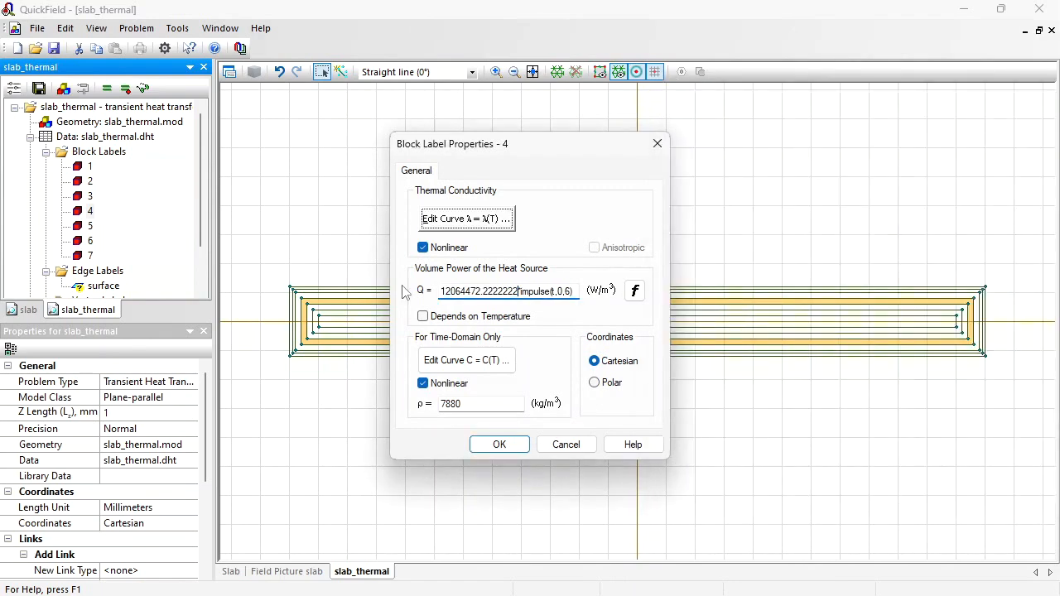
pyautogui.press('Return')
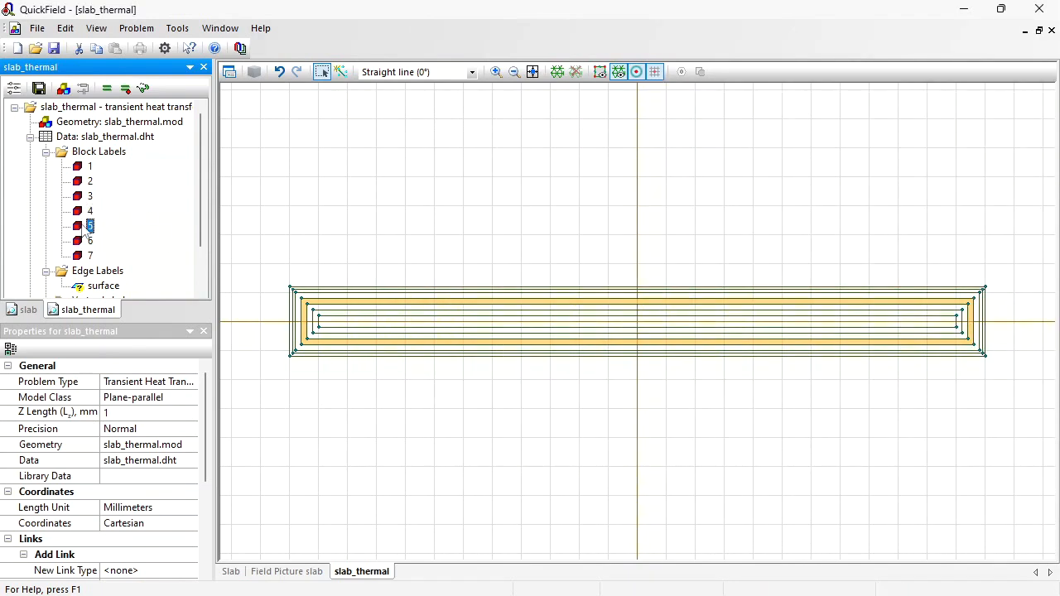
# - Set block label 5's heat source to the fifth spreadsheet P/V value multiplied by impulse(t,0,6)
pyautogui.doubleClick(89, 225)
pyautogui.hotkey('alt', 'Tab')
pyautogui.click(945, 334)
pyautogui.hotkey('ctrl', 'c')
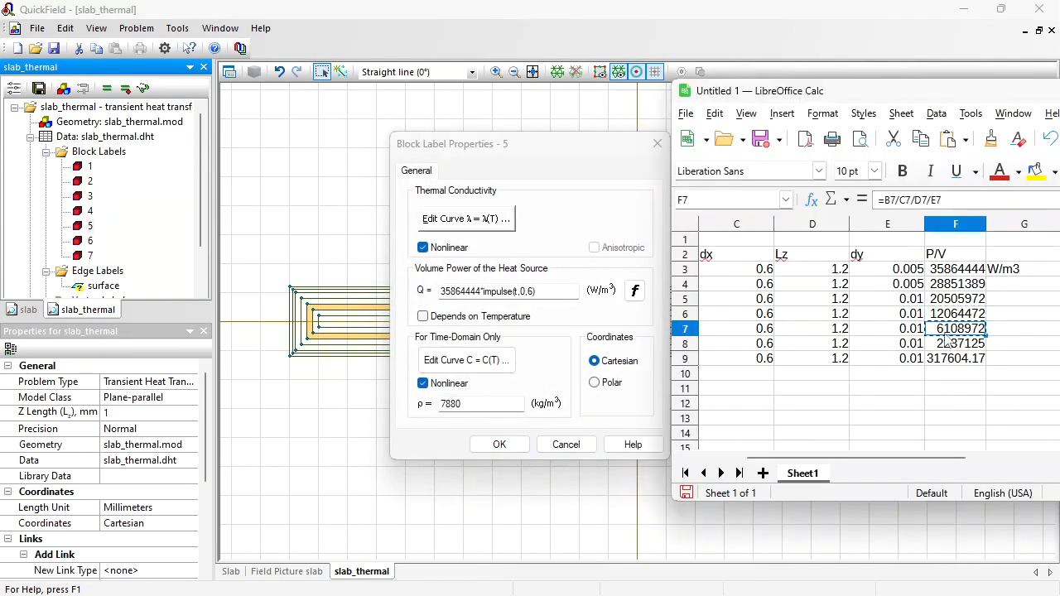
pyautogui.click(483, 291)
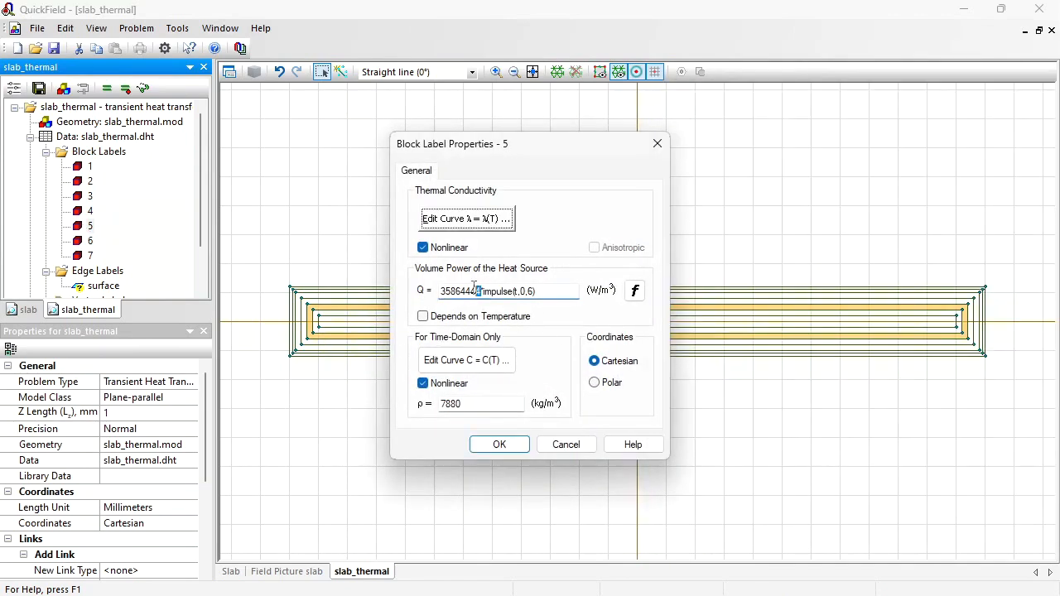
pyautogui.moveTo(484, 291); pyautogui.dragTo(411, 299)
pyautogui.hotkey('ctrl', 'v')
pyautogui.press('Return')
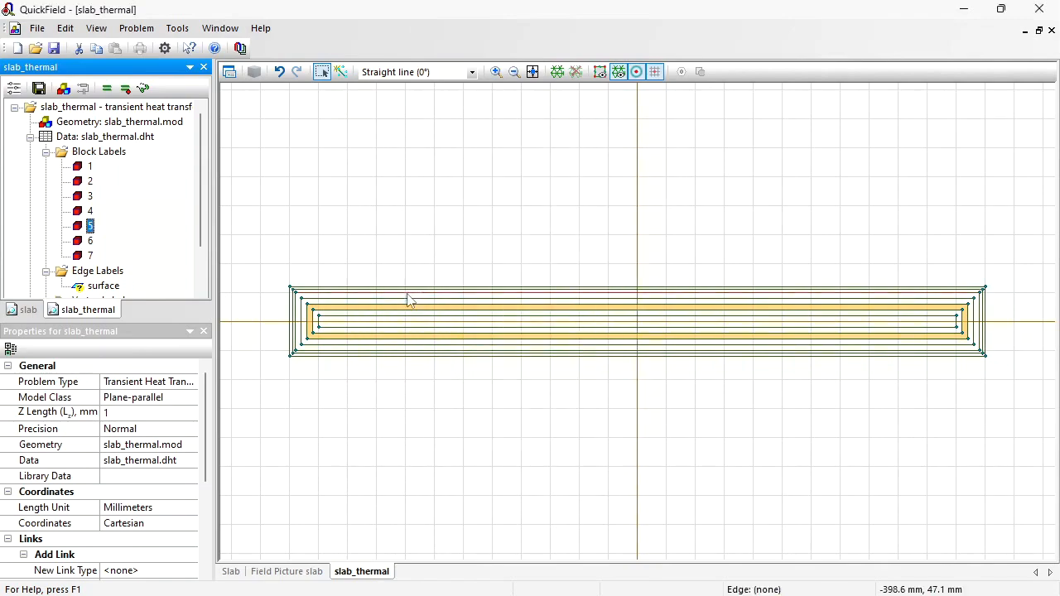
# - Set block label 6's heat source to the sixth spreadsheet P/V value multiplied by impulse(t,0,6)
pyautogui.press('Down')
pyautogui.press('Return')
pyautogui.hotkey('alt', 'Tab')
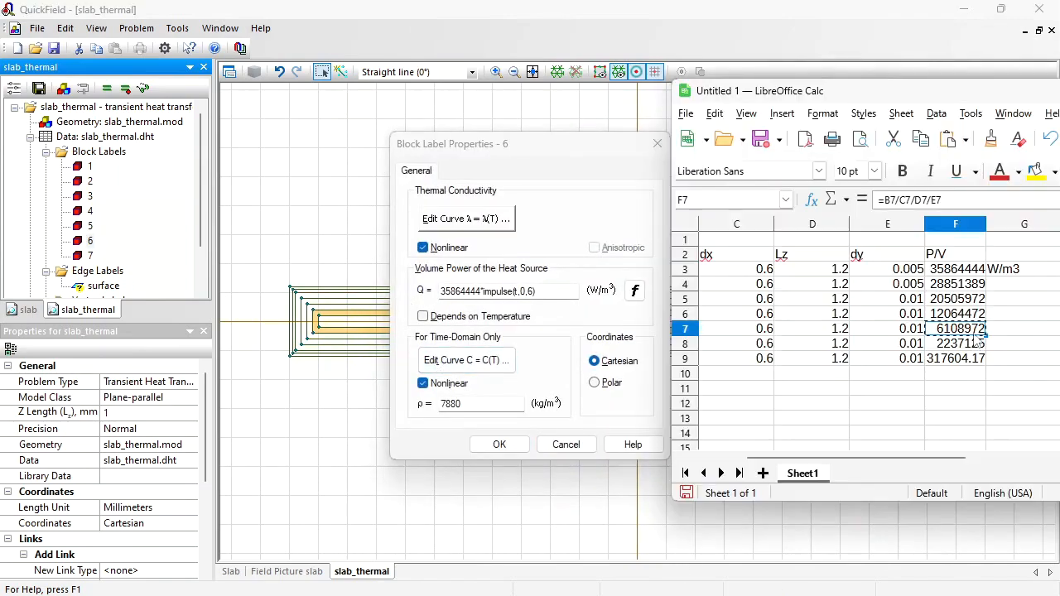
pyautogui.press('Down')
pyautogui.hotkey('ctrl', 'c')
pyautogui.click(484, 291)
pyautogui.moveTo(483, 290); pyautogui.dragTo(381, 300)
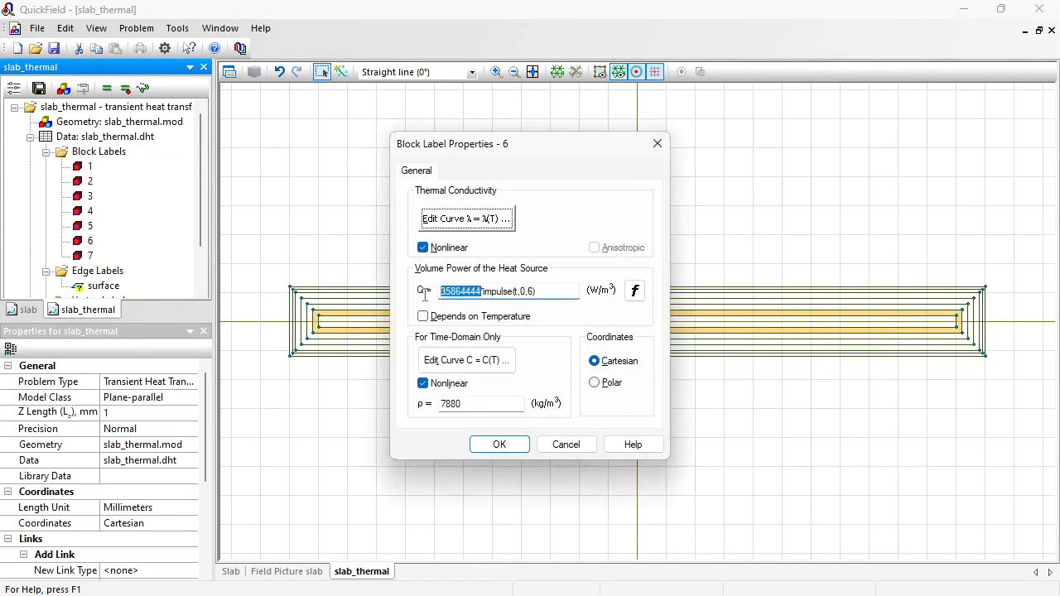
pyautogui.hotkey('ctrl', 'v')
pyautogui.click(519, 451)
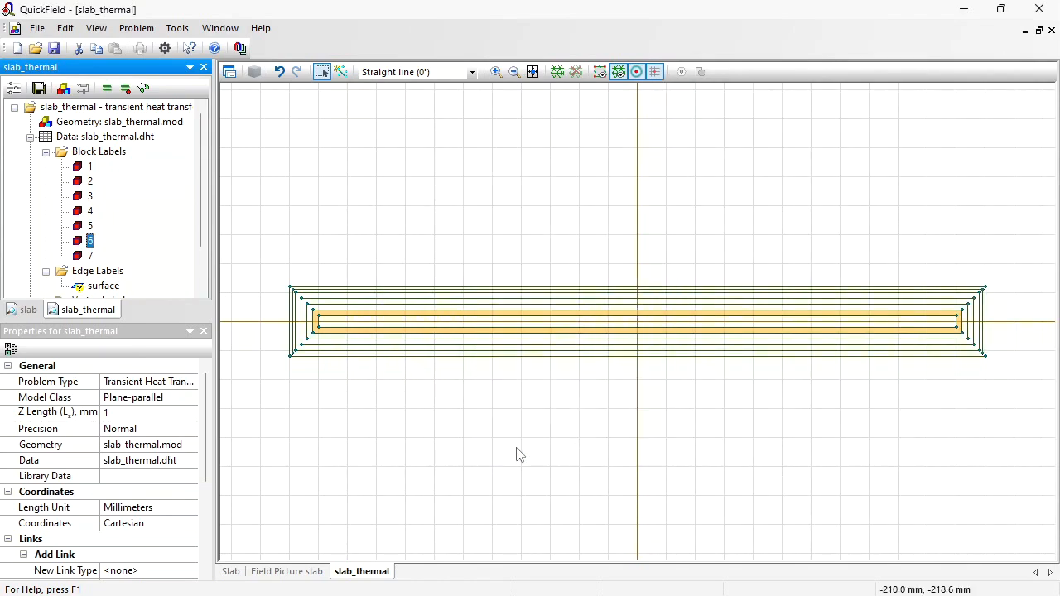
# - Set block label 7's heat source to 317604.166666667*impulse(t,0,6) using the last P/V value from the spreadsheet
pyautogui.press('Down')
pyautogui.press('Return')
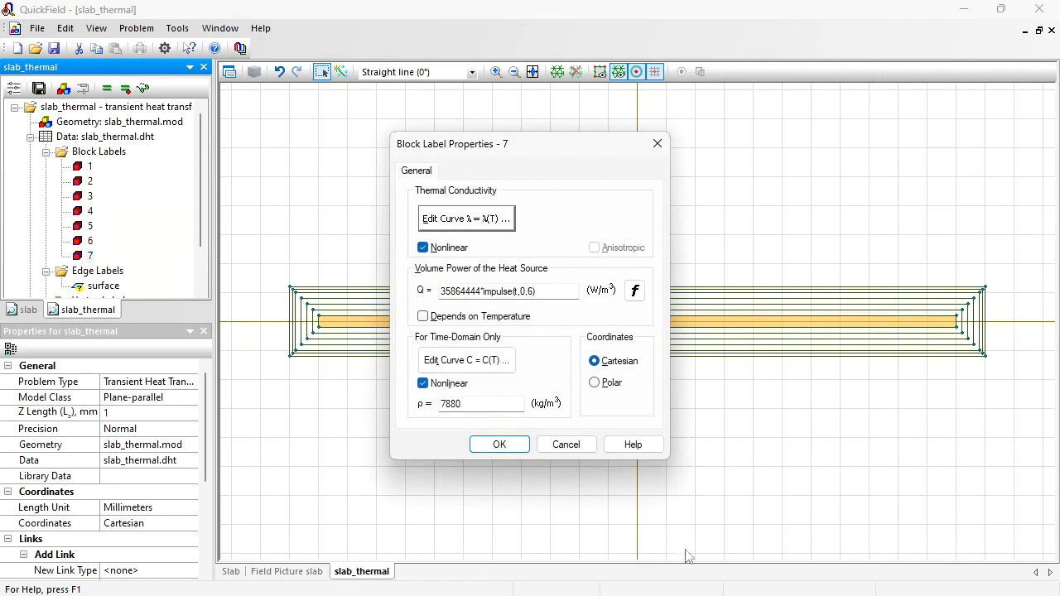
pyautogui.hotkey('alt', 'Tab')
pyautogui.click(943, 362)
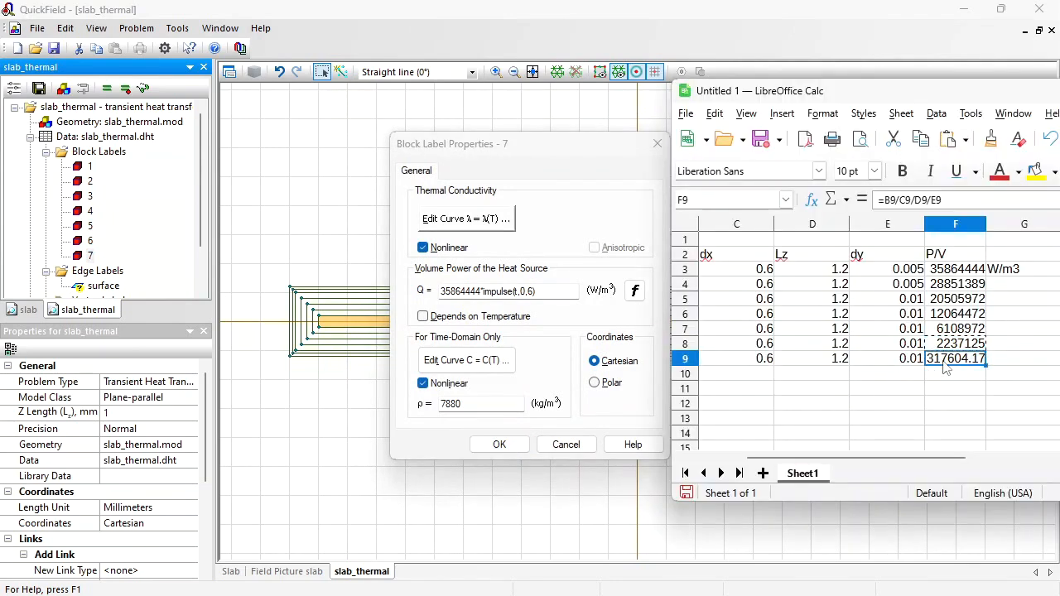
pyautogui.hotkey('ctrl', 'c')
pyautogui.click(473, 290)
pyautogui.doubleClick(474, 290)
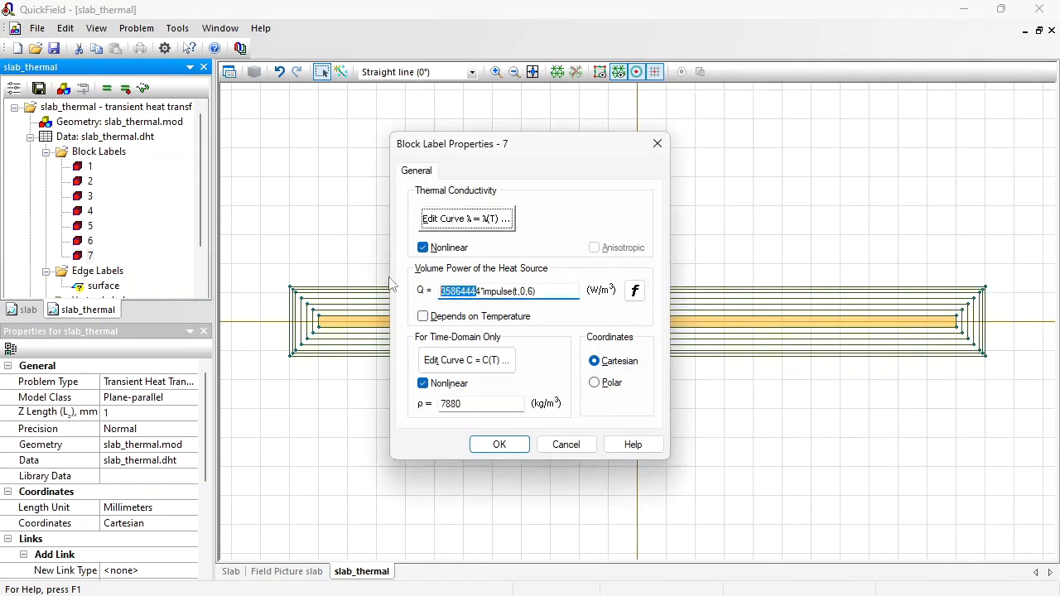
pyautogui.press('BackSpace')
pyautogui.hotkey('ctrl', 'v')
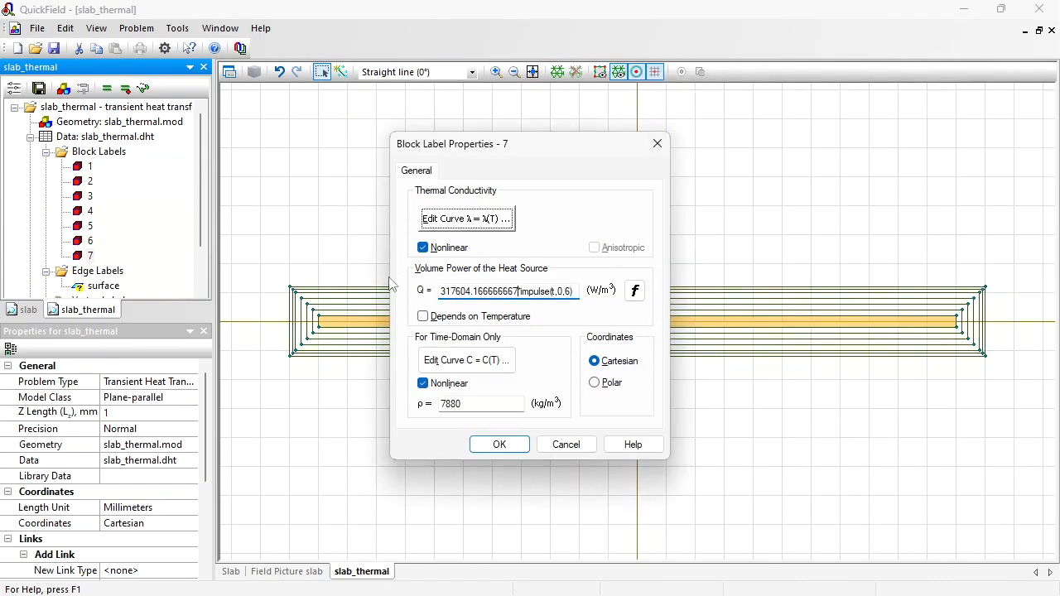
pyautogui.press('Return')
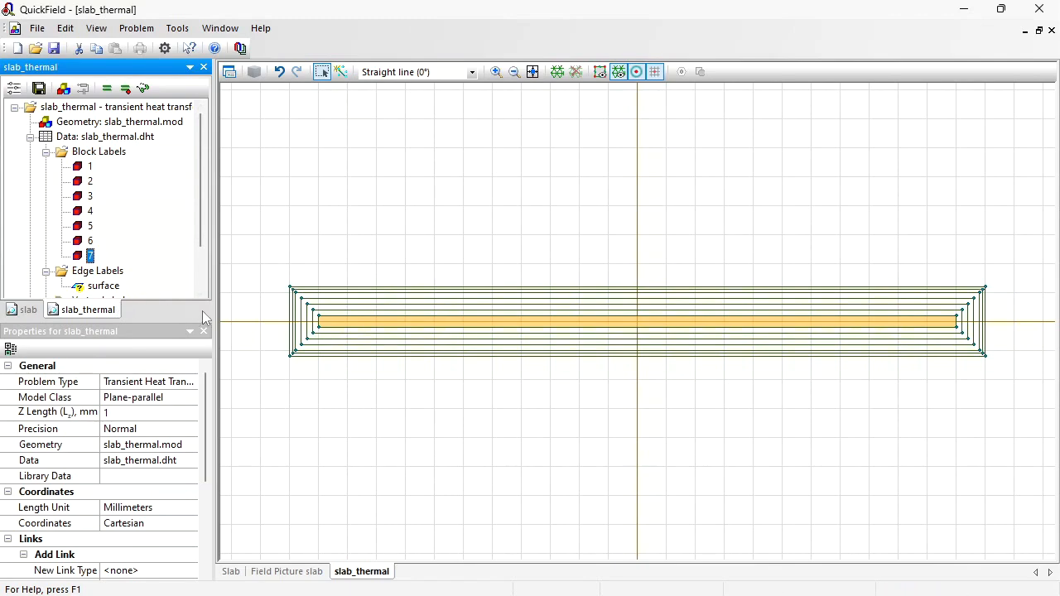
# - Enable radiation on the surface edge label with emissivity β 0.8 and ambient temperature 20 °C
pyautogui.click(98, 287)
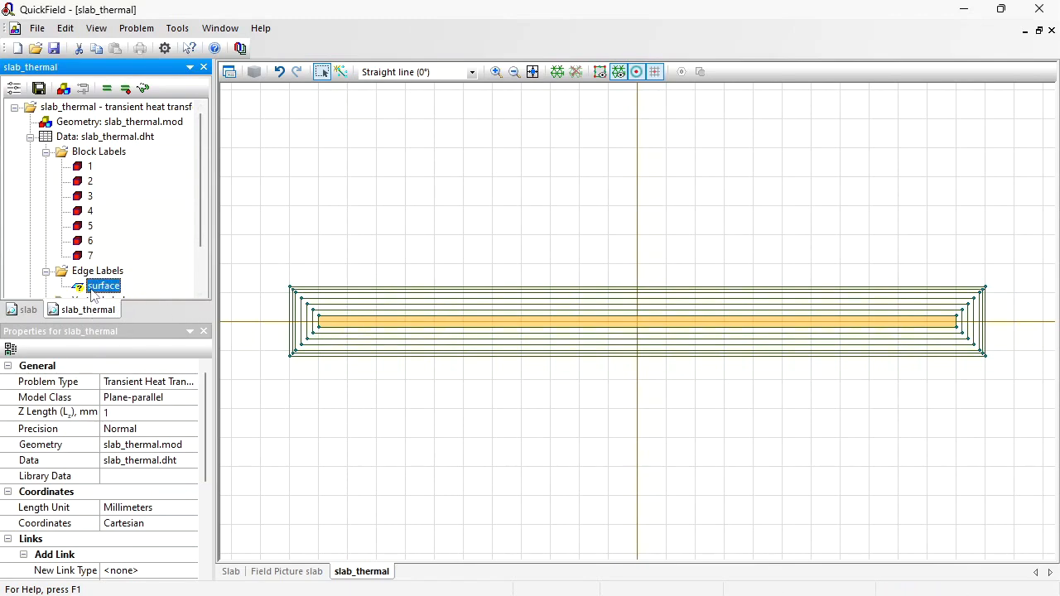
pyautogui.doubleClick(94, 290)
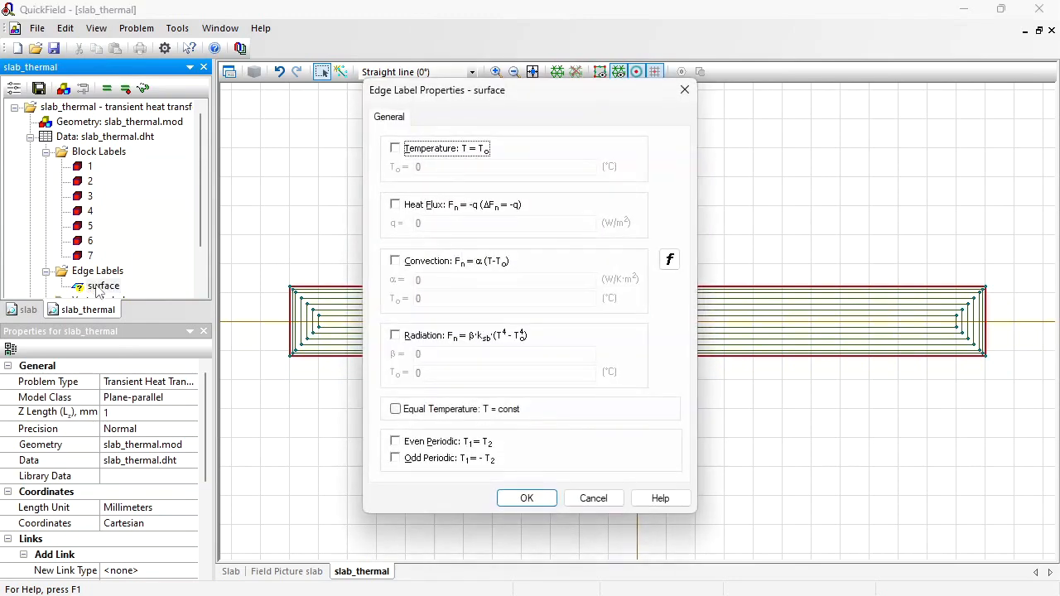
pyautogui.click(395, 336)
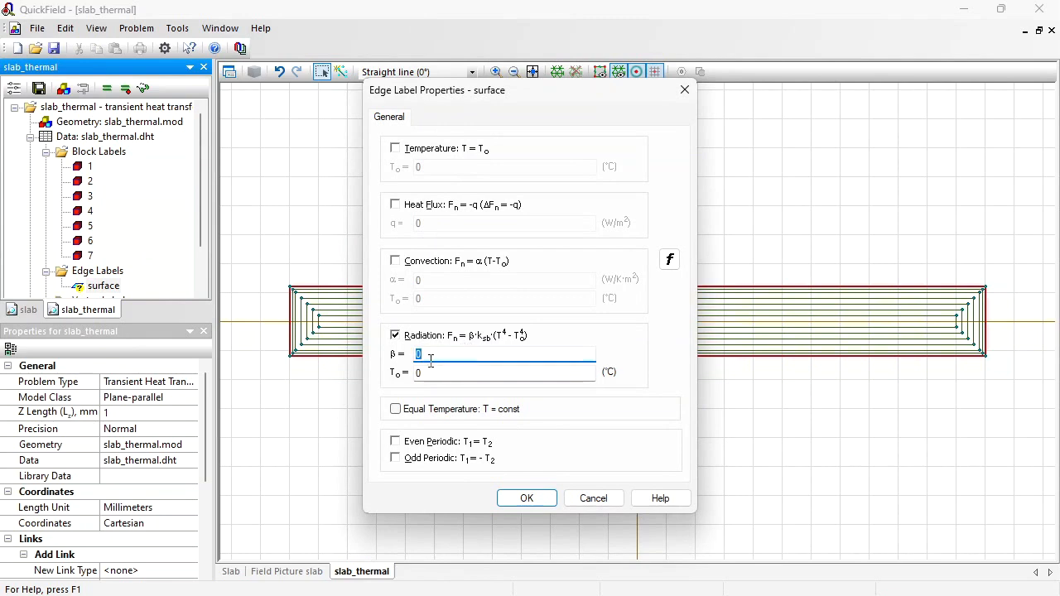
pyautogui.press('Tab')
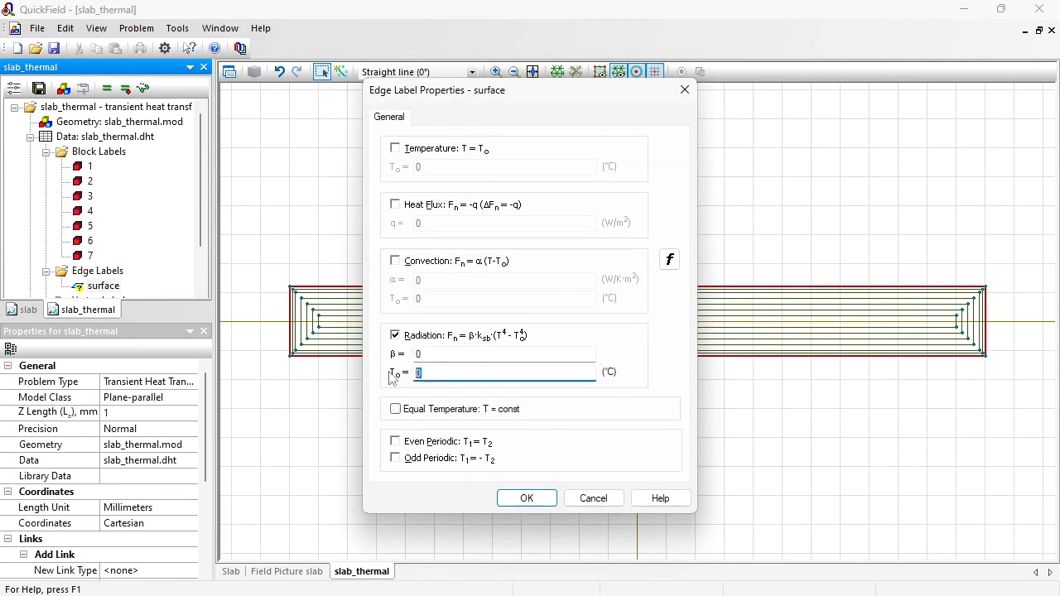
pyautogui.write('20')
pyautogui.click(439, 355)
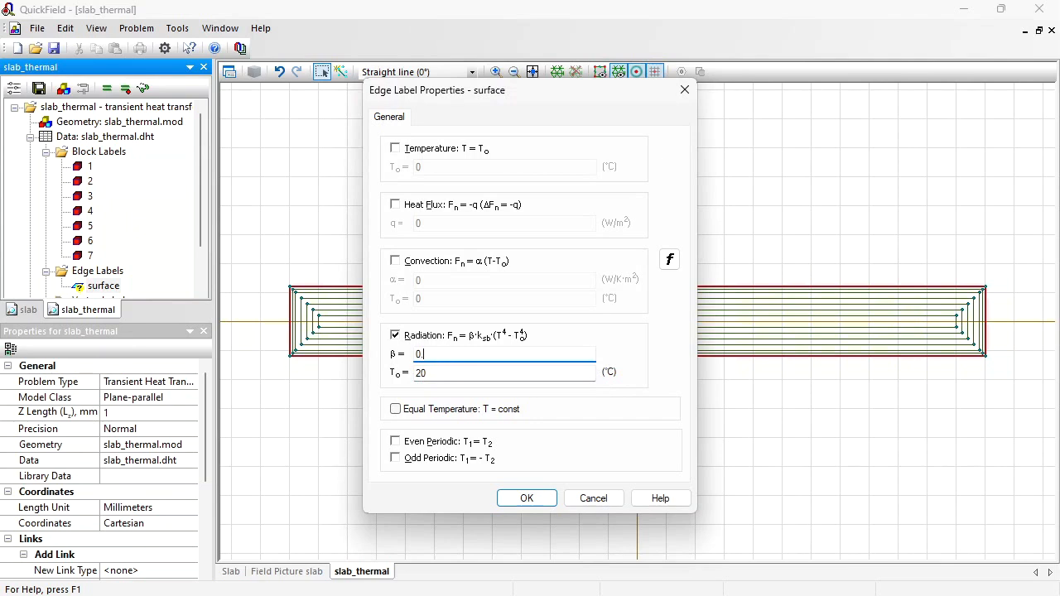
pyautogui.write('.8')
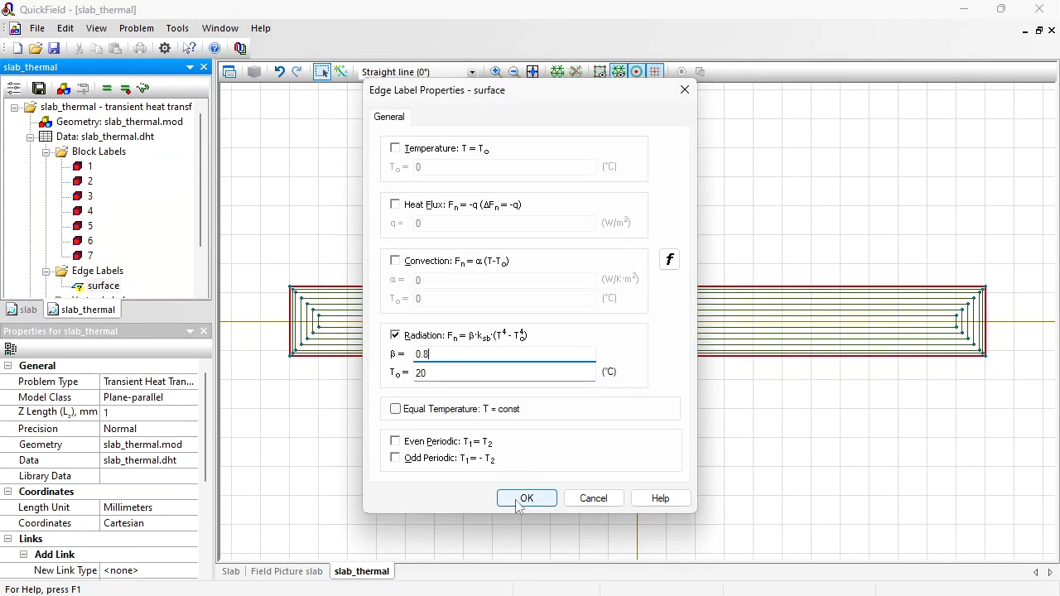
pyautogui.click(525, 497)
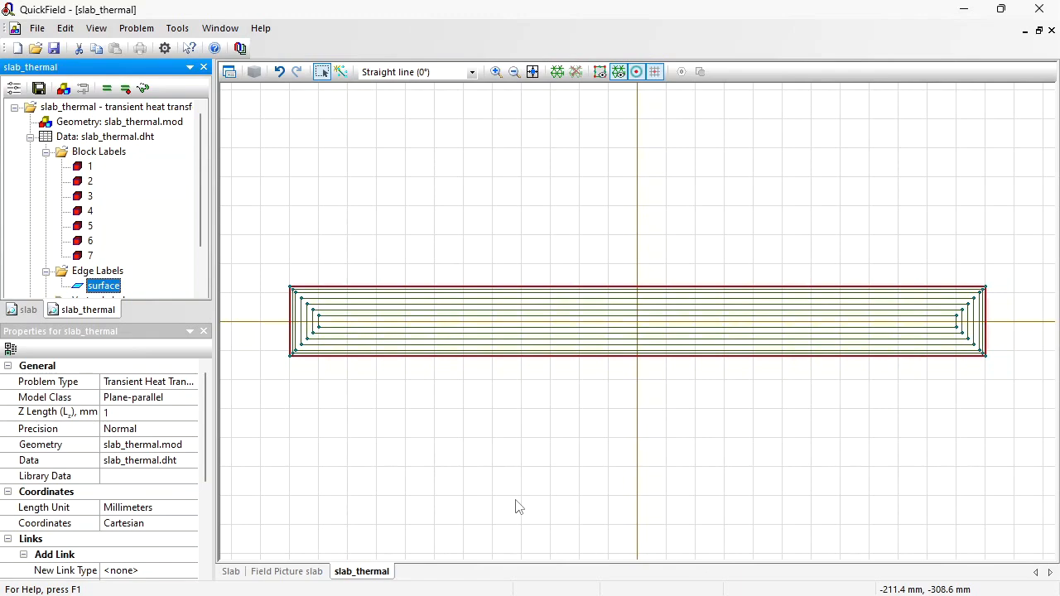
# - Build the finite element mesh for the model and save the problem
pyautogui.click(556, 72)
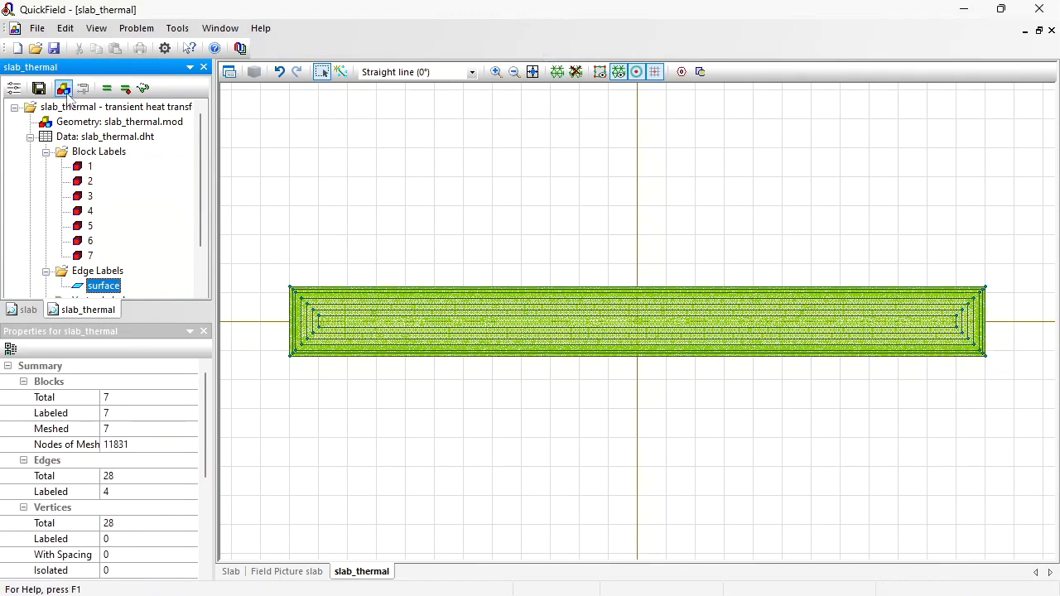
pyautogui.click(40, 88)
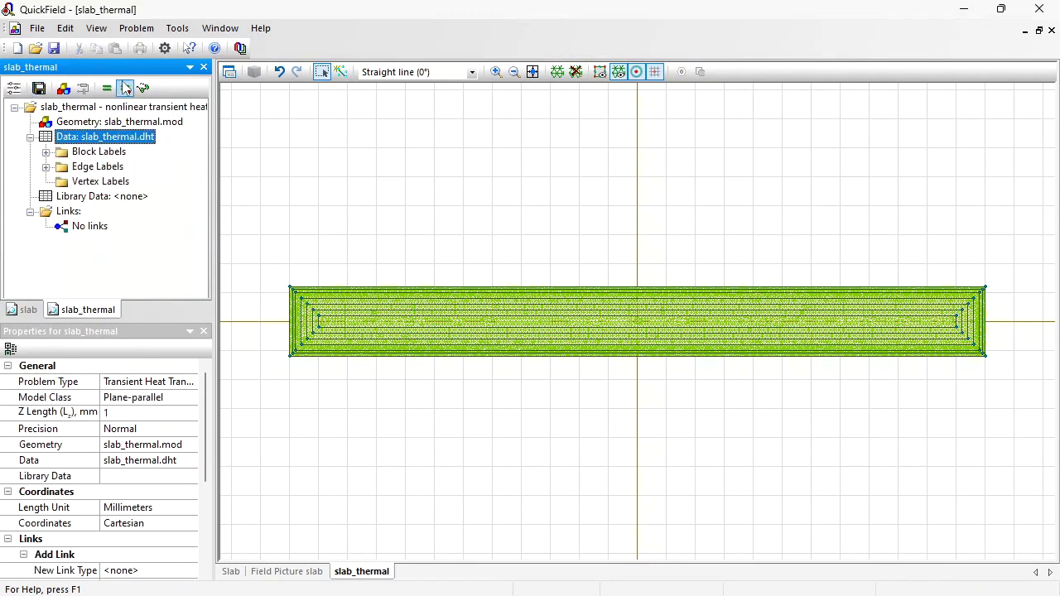
# - Solve the problem and open the temperature results
pyautogui.click(108, 88)
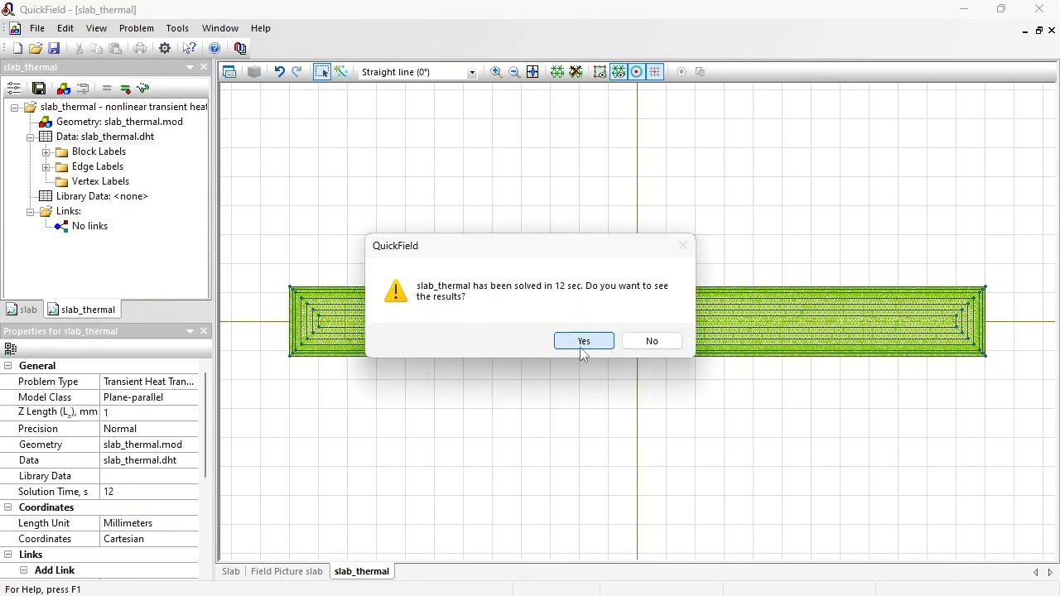
pyautogui.click(584, 342)
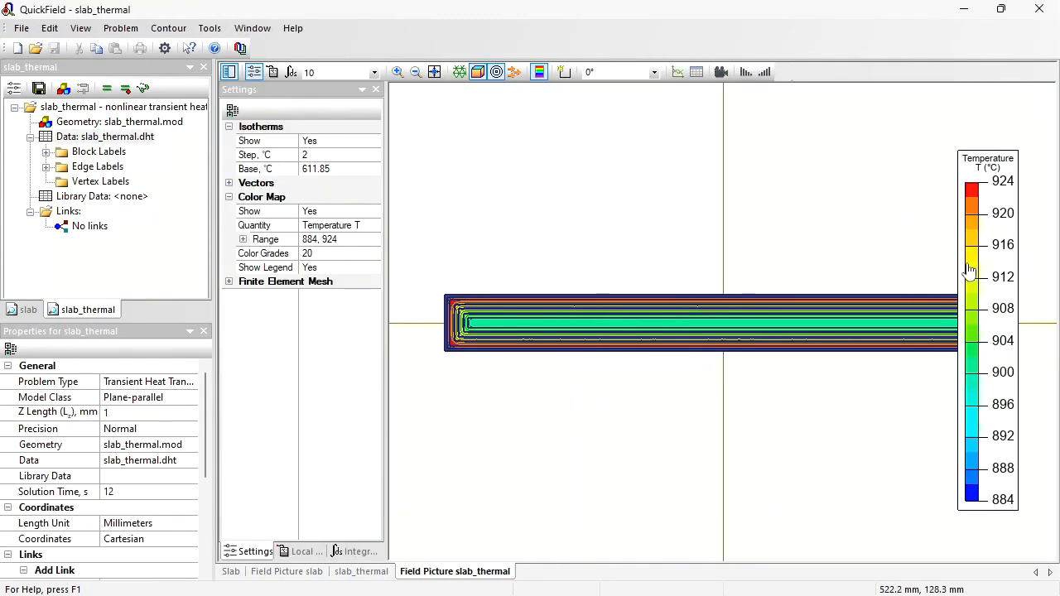
# - Zoom in on the slab's left end and step through the result time layers from 0 to 10 to examine the temperature distribution
pyautogui.moveTo(955, 246); pyautogui.dragTo(932, 246)
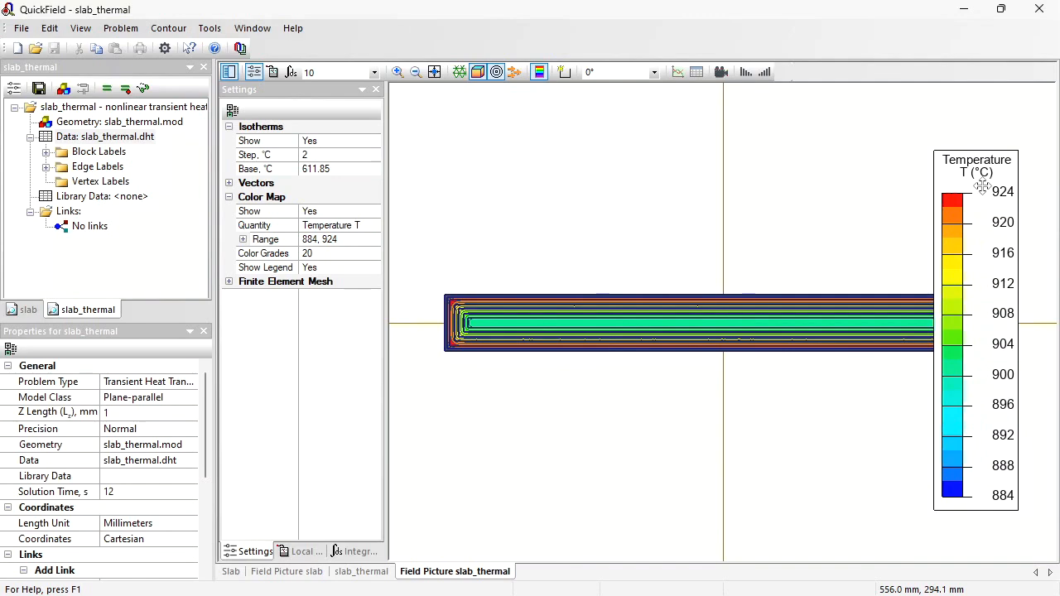
pyautogui.click(398, 72)
pyautogui.moveTo(430, 290); pyautogui.dragTo(528, 362)
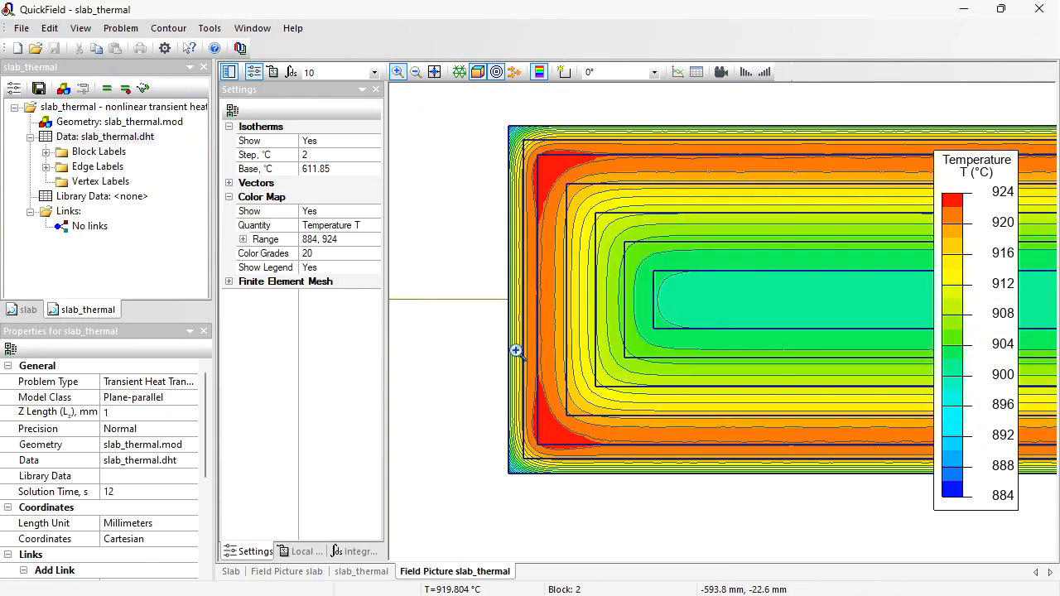
pyautogui.click(375, 72)
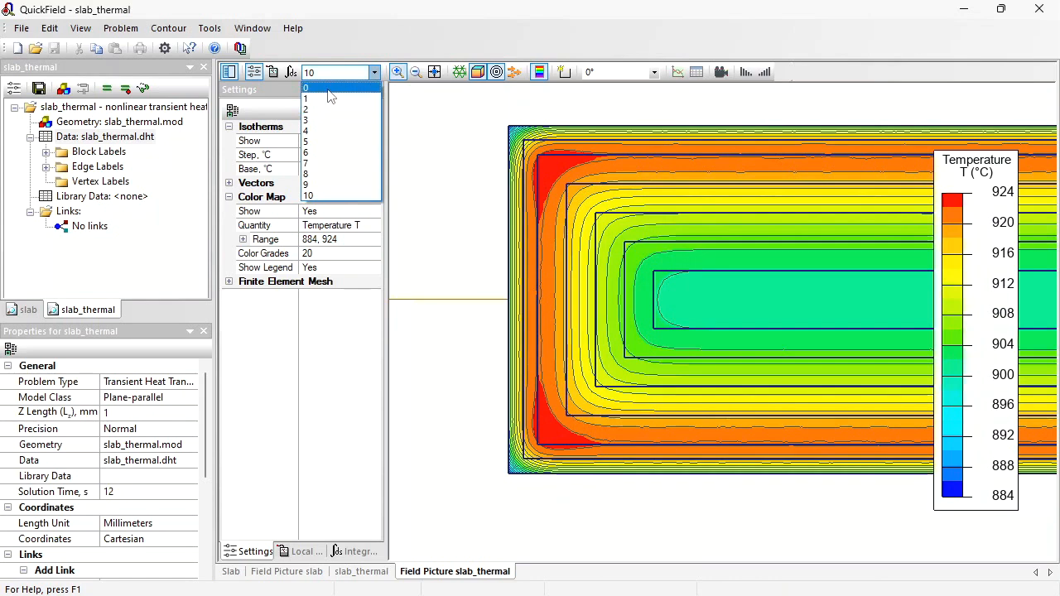
pyautogui.click(327, 89)
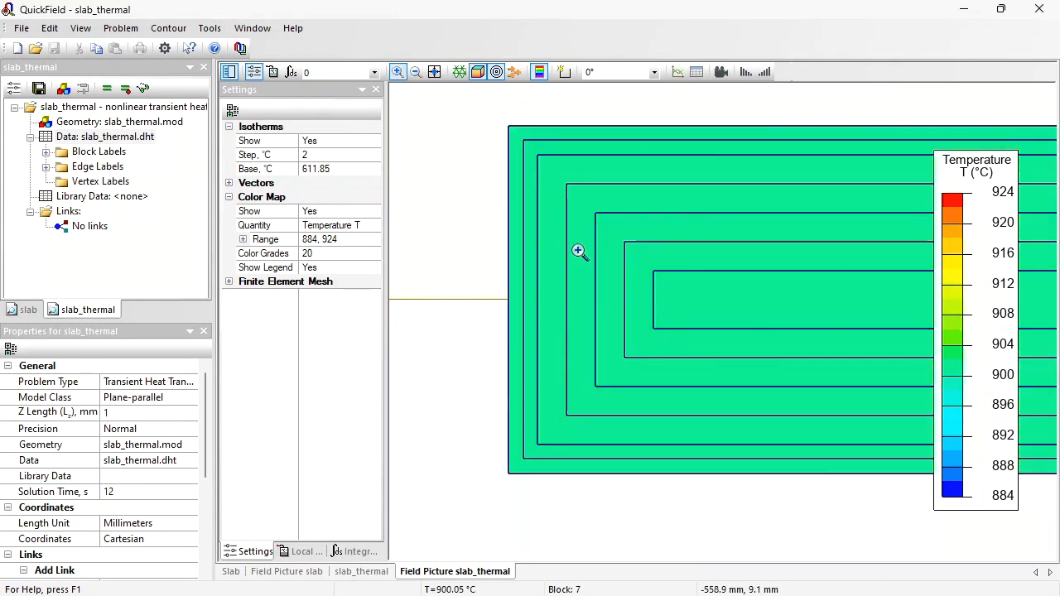
pyautogui.click(373, 74)
pyautogui.click(372, 73)
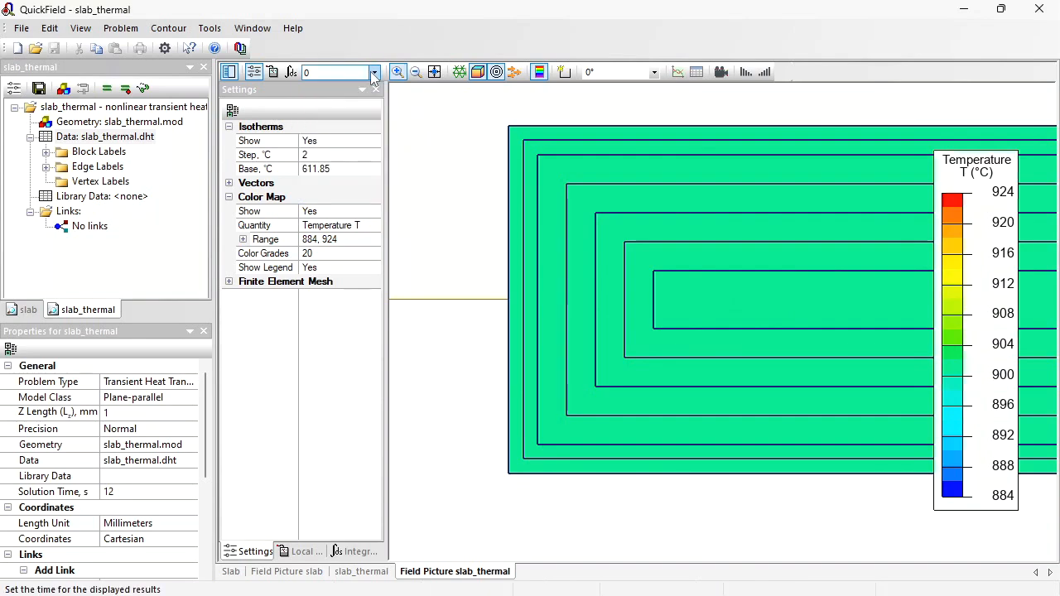
pyautogui.scroll(-1, 372, 73)
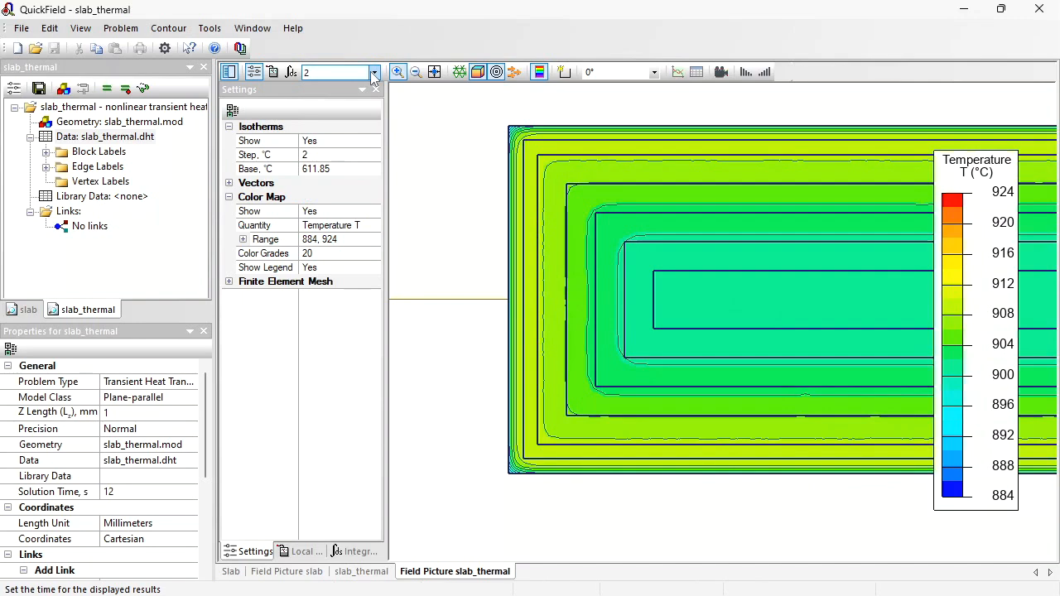
pyautogui.scroll(-1, 372, 75)
pyautogui.scroll(-3, 372, 75)
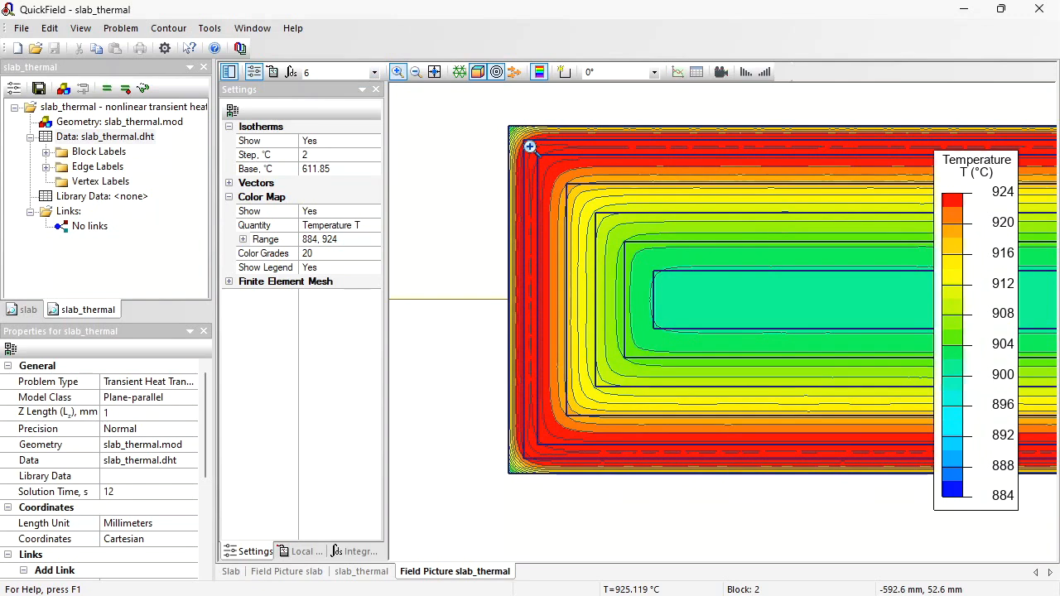
pyautogui.press('Down')
pyautogui.press('Down')
pyautogui.press('Down')
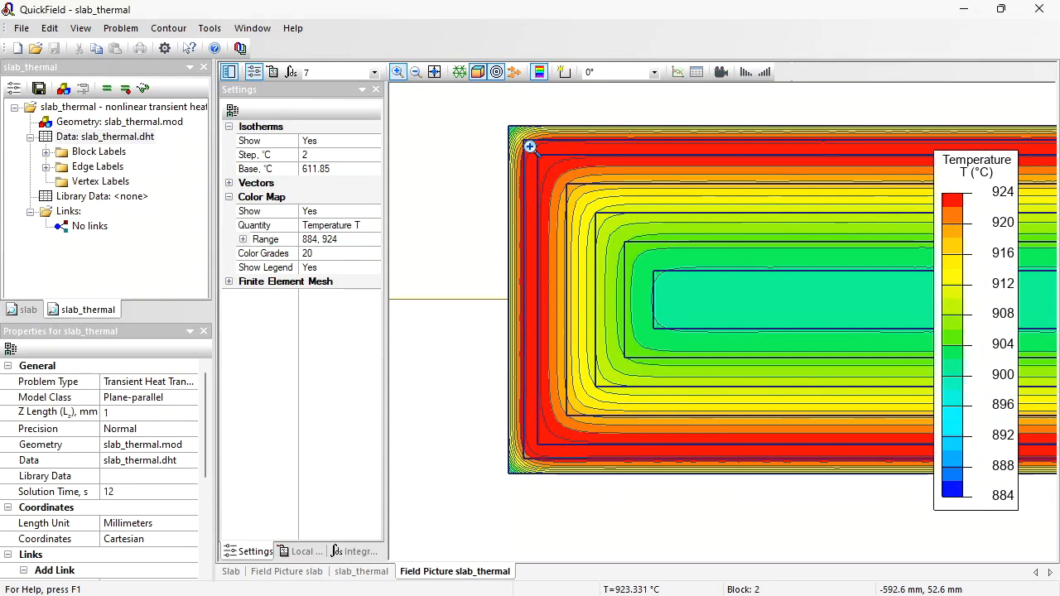
pyautogui.press('Down')
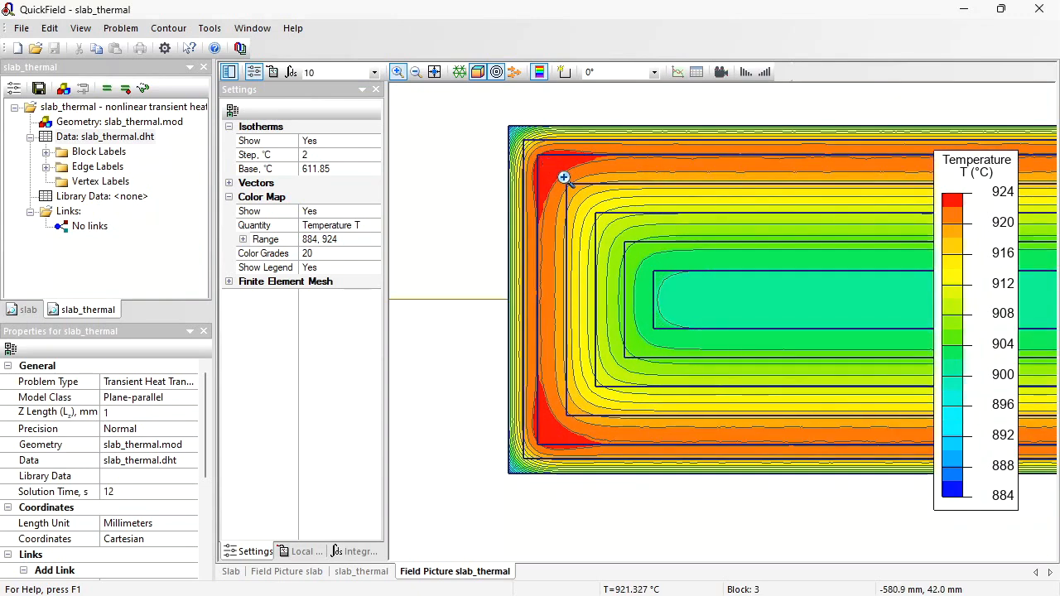
# - Plot temperature versus time at a point near the slab's upper-left corner
pyautogui.click(397, 72)
pyautogui.rightClick(523, 138)
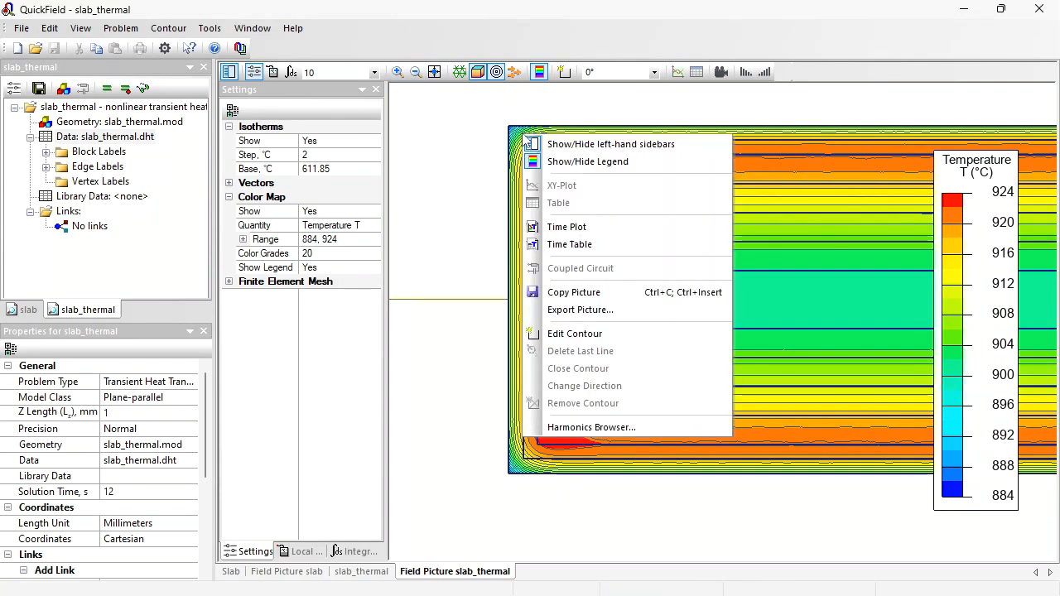
pyautogui.click(584, 229)
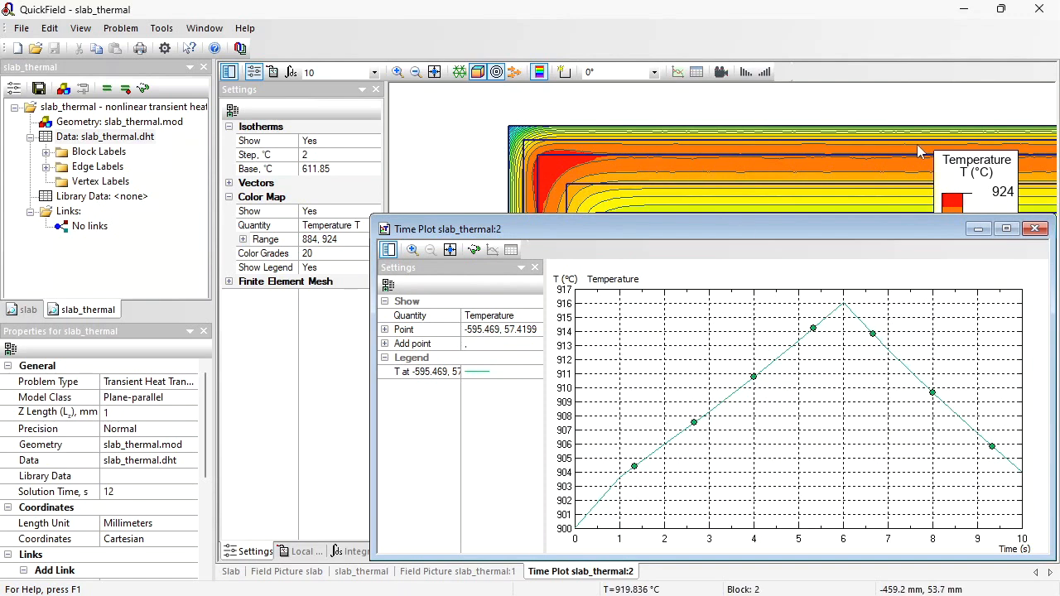
# - Add a second point near the slab's top surface, farther along its length, to the temperature time plot
pyautogui.click(743, 133)
pyautogui.moveTo(743, 133); pyautogui.dragTo(515, 130)
pyautogui.moveTo(903, 146); pyautogui.dragTo(305, 200)
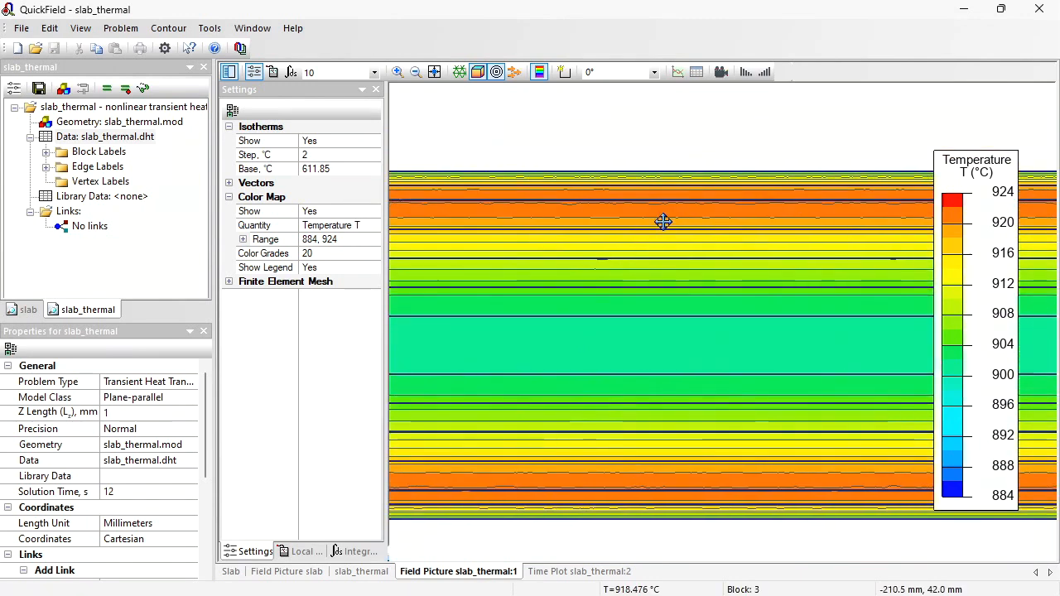
pyautogui.moveTo(662, 223); pyautogui.dragTo(432, 200)
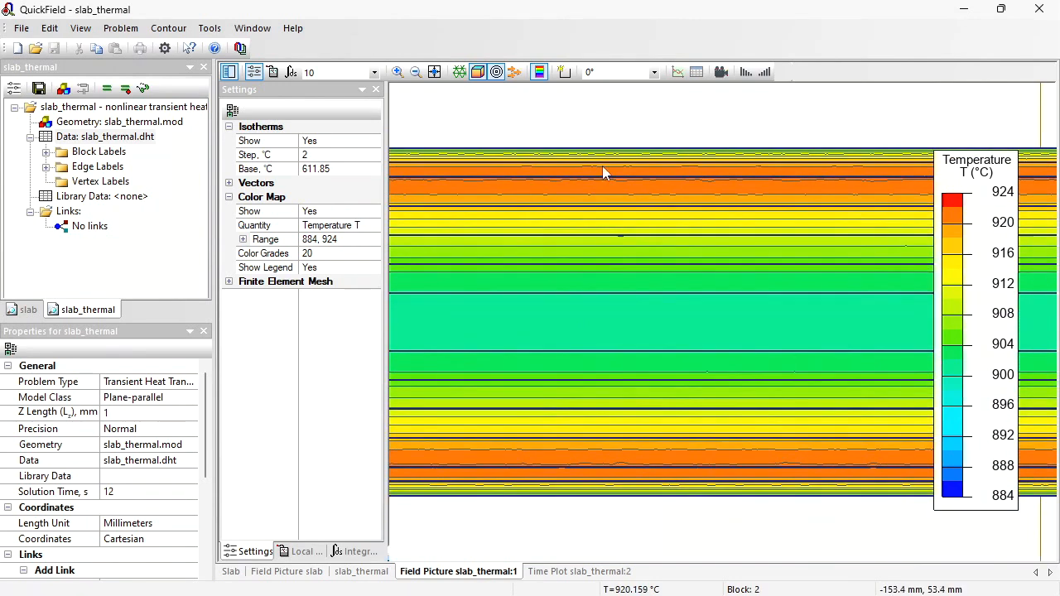
pyautogui.rightClick(650, 157)
pyautogui.click(740, 251)
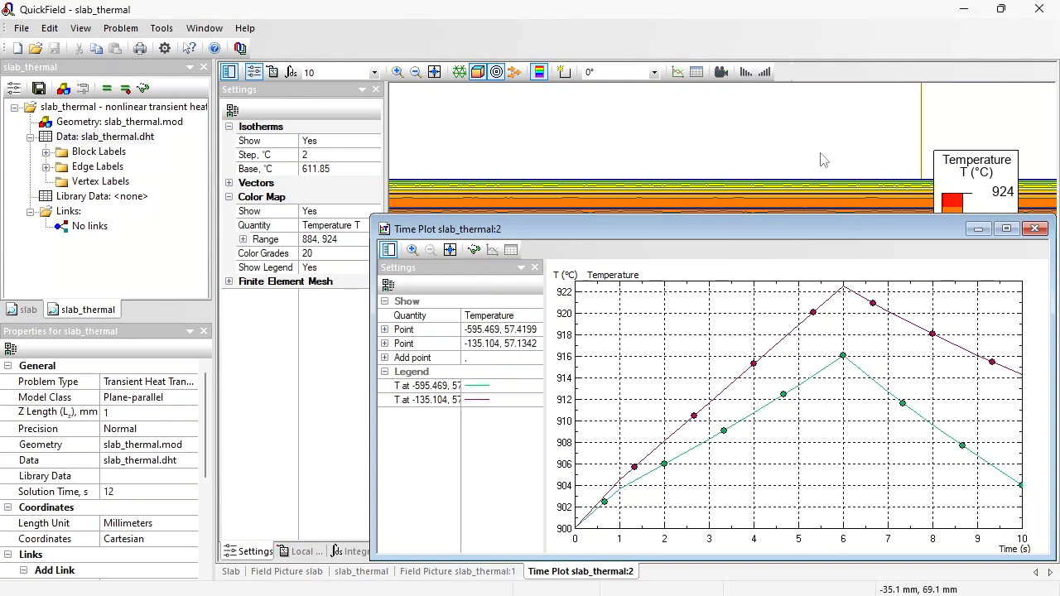
# - Add a third point at the slab's centre to the temperature time plot
pyautogui.click(712, 124)
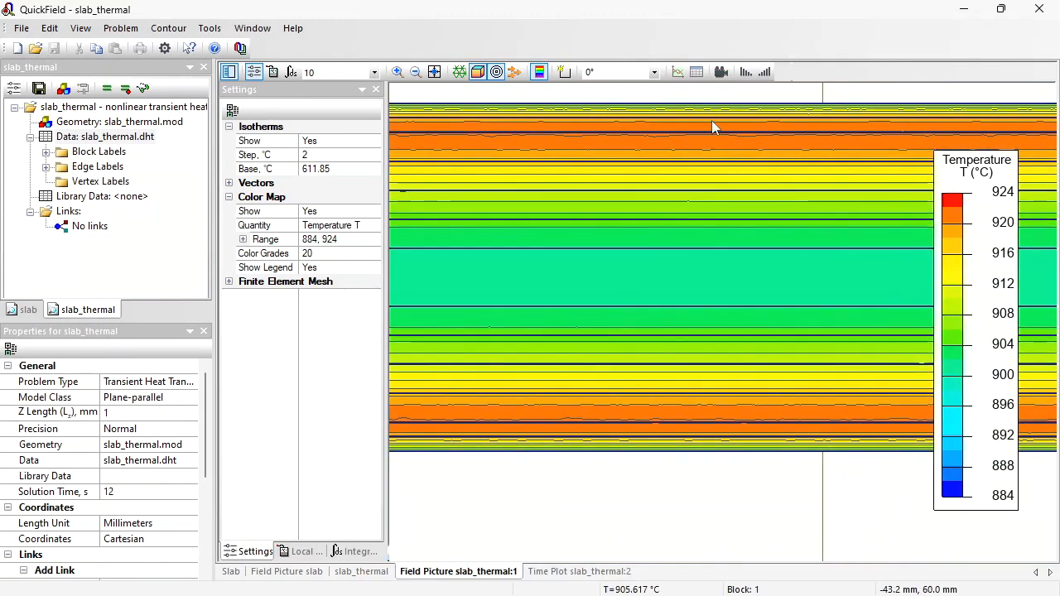
pyautogui.rightClick(821, 279)
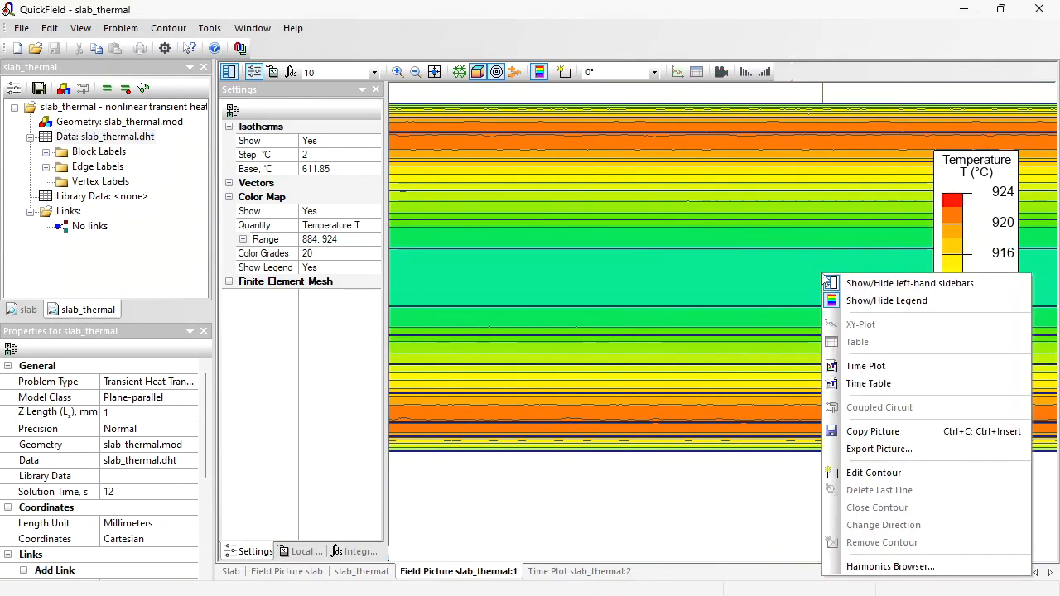
pyautogui.click(891, 373)
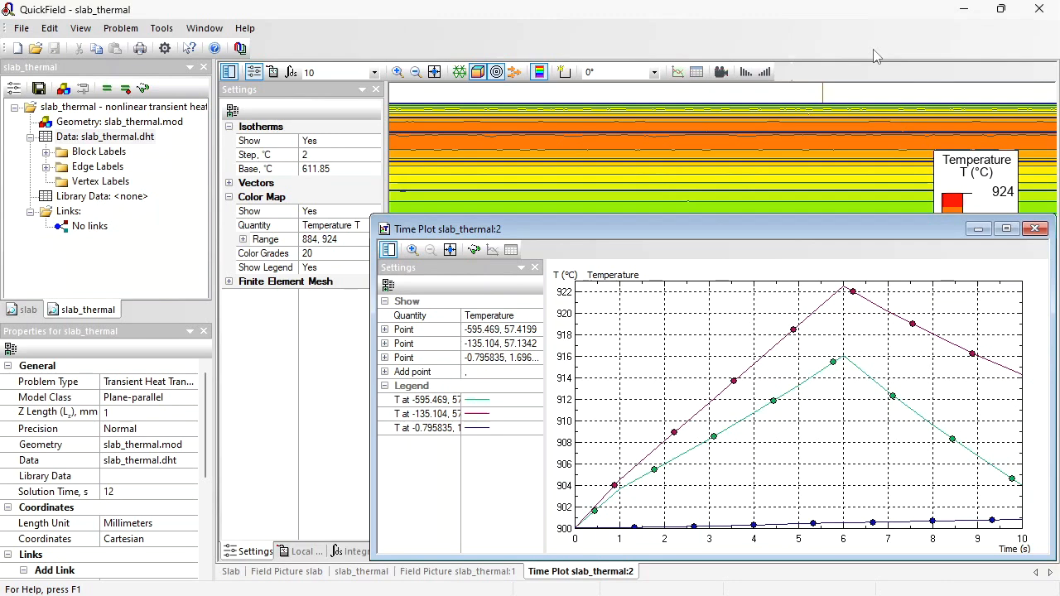
# - Open block label 1's properties and copy its heat source formula without changing it
pyautogui.click(45, 152)
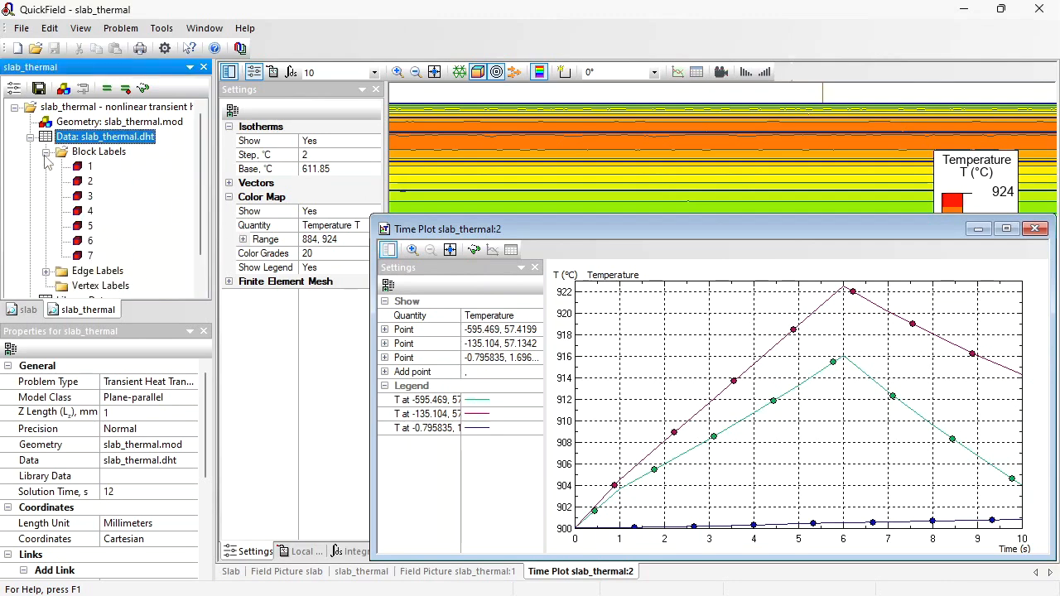
pyautogui.doubleClick(91, 167)
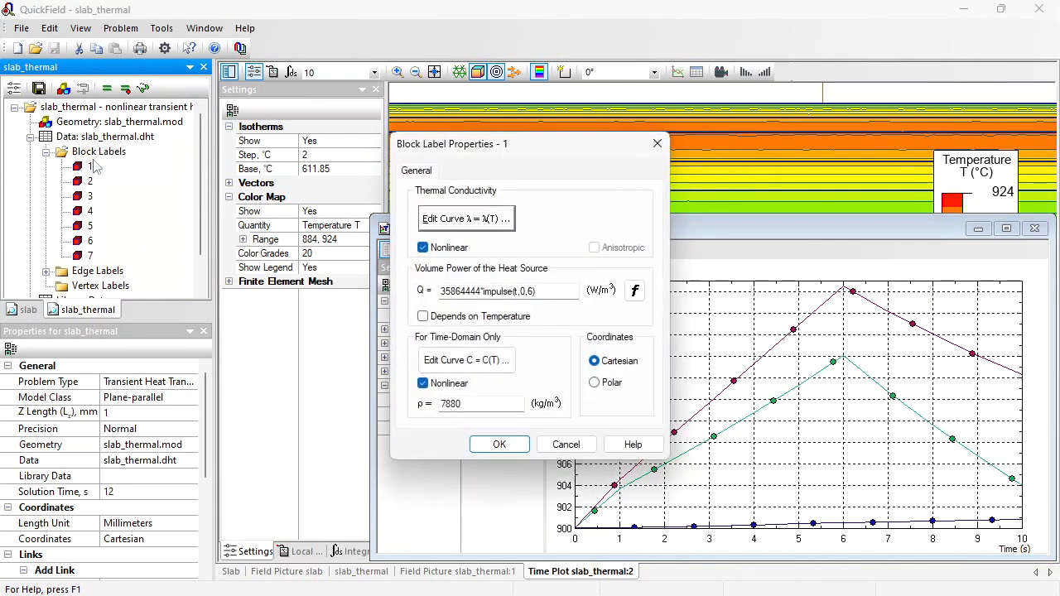
pyautogui.doubleClick(525, 290)
pyautogui.hotkey('ctrl', 'c')
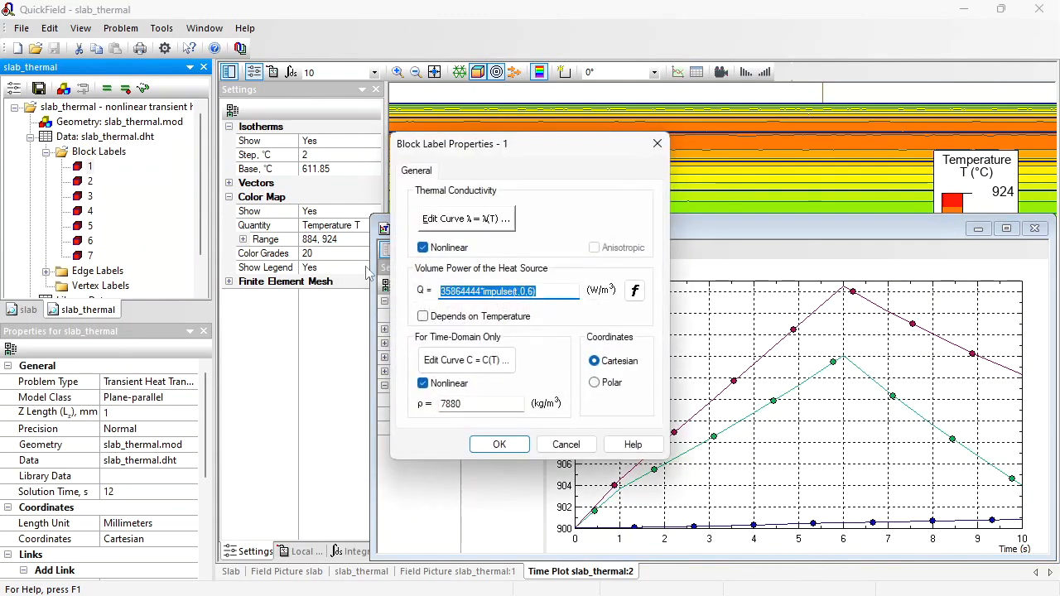
pyautogui.click(566, 445)
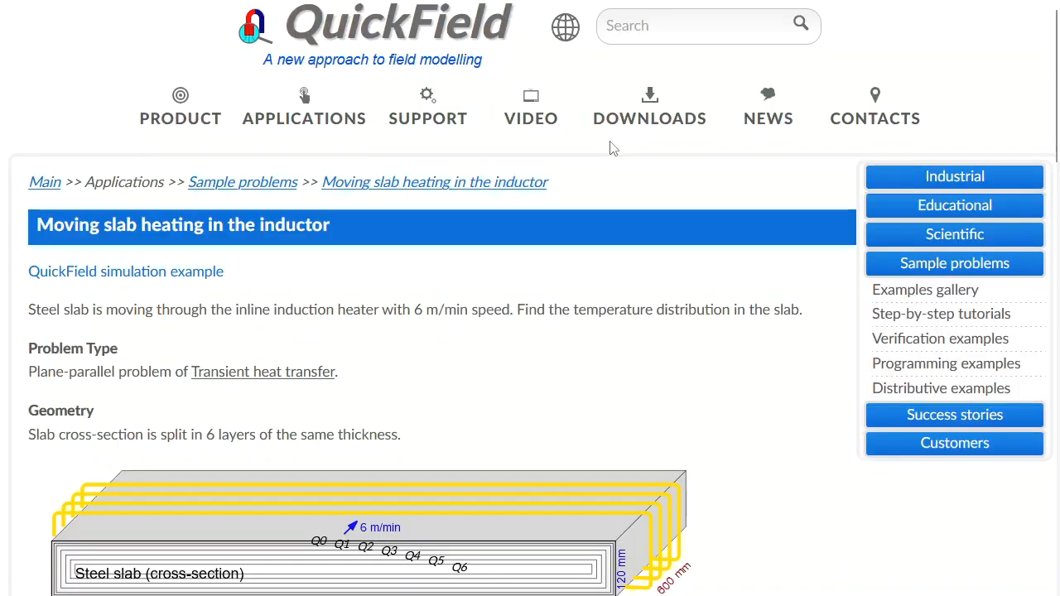
# - Switch to the QuickField website and open the Formula plotter from the free tools
pyautogui.moveTo(617, 129)
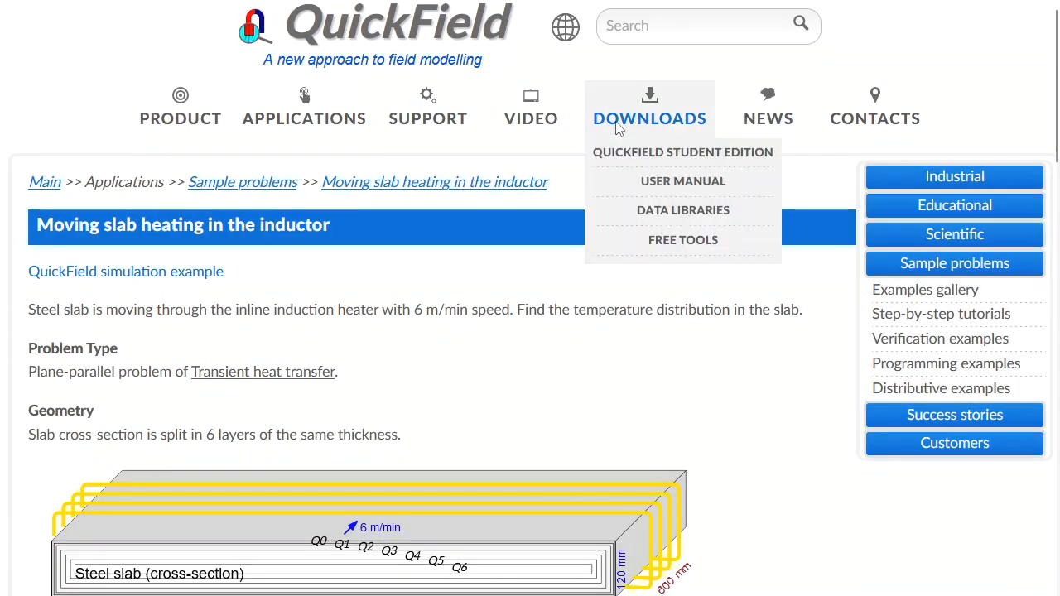
pyautogui.click(659, 240)
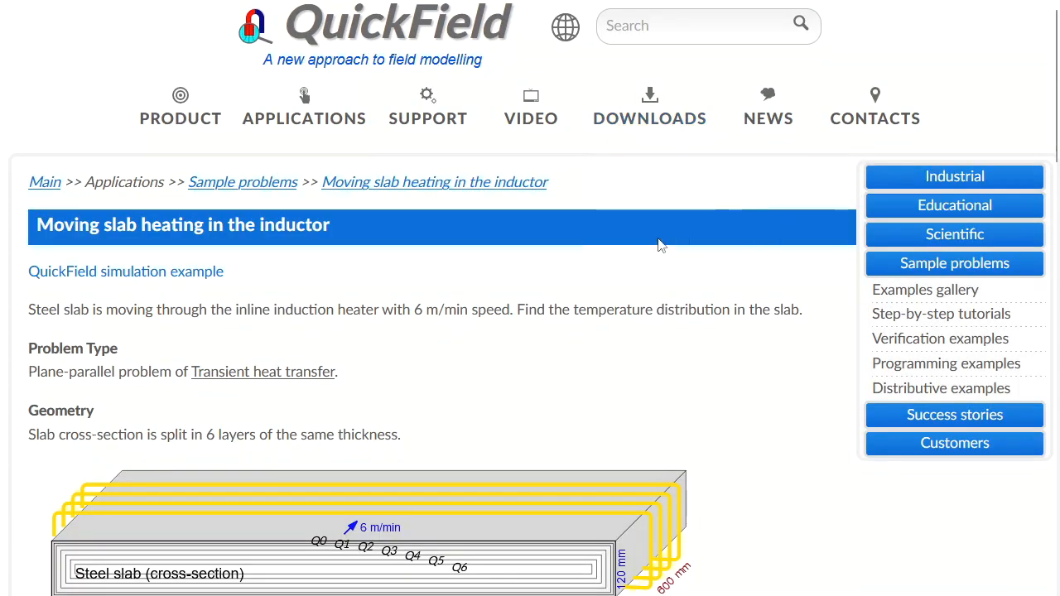
pyautogui.scroll(-6, 446, 379)
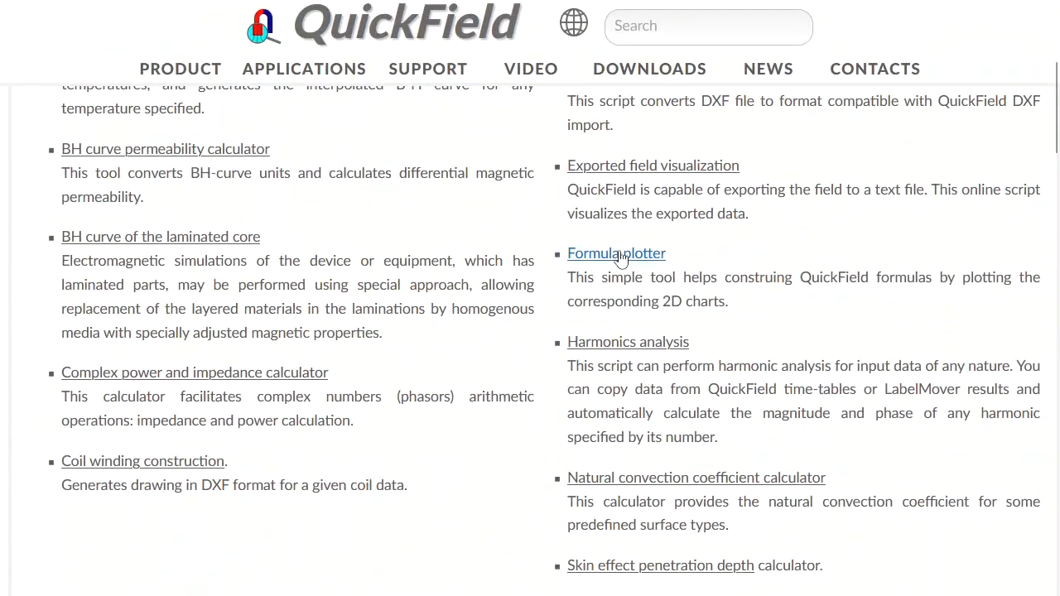
pyautogui.click(622, 262)
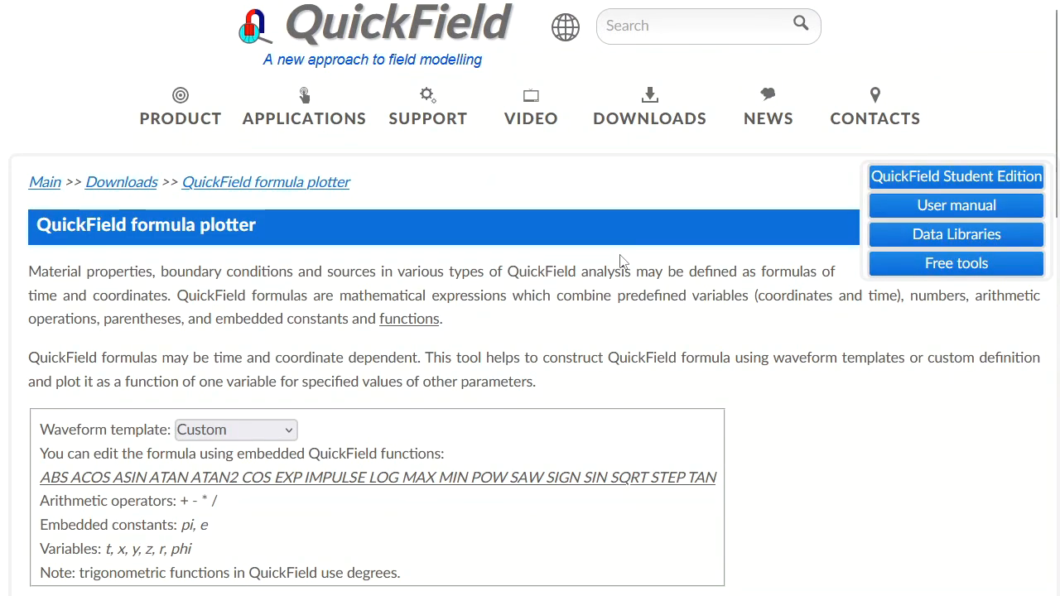
# - Paste the heat source formula into the plotter, set the t range end to 10, and display the chart
pyautogui.scroll(-3, 361, 275)
pyautogui.moveTo(256, 392); pyautogui.dragTo(12, 401)
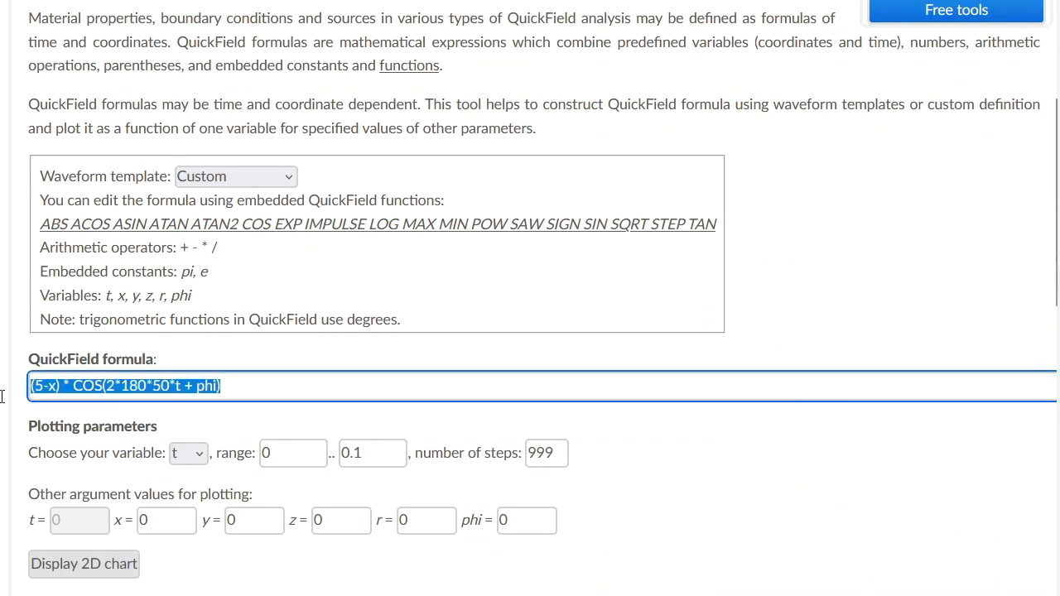
pyautogui.hotkey('ctrl', 'v')
pyautogui.doubleClick(372, 450)
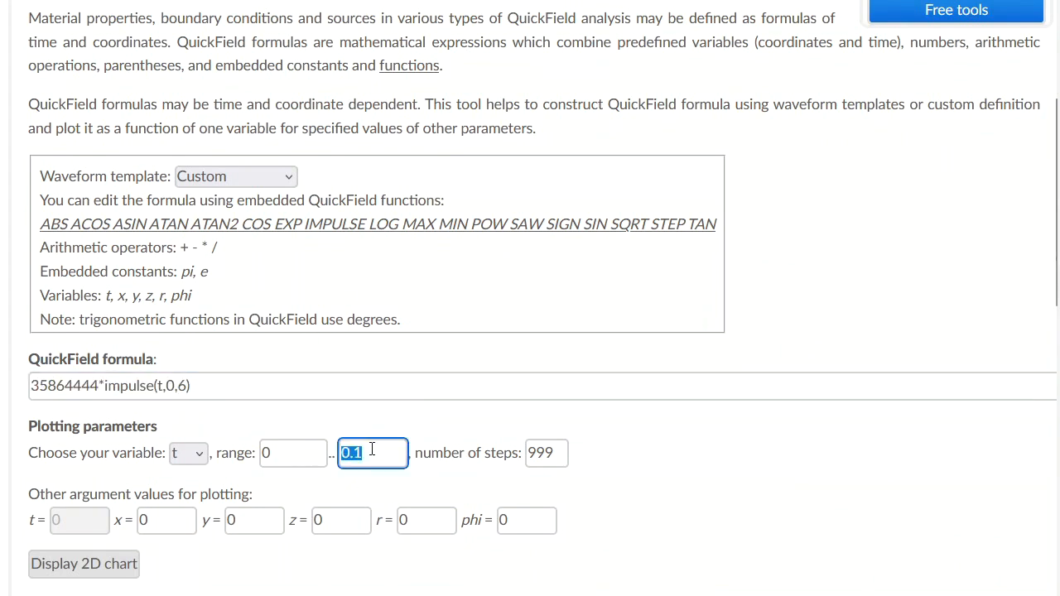
pyautogui.write('10')
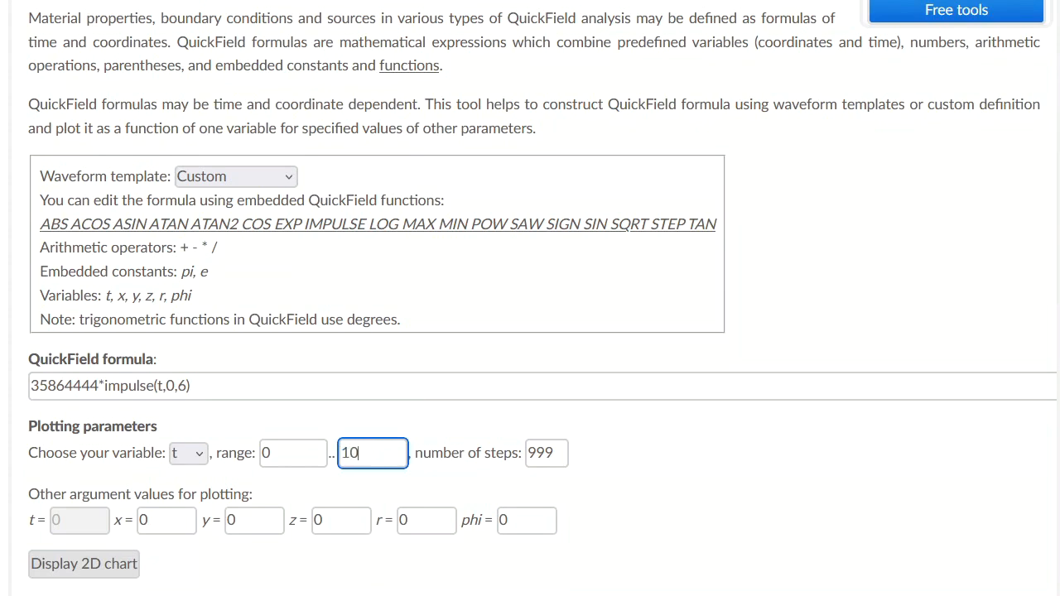
pyautogui.click(88, 564)
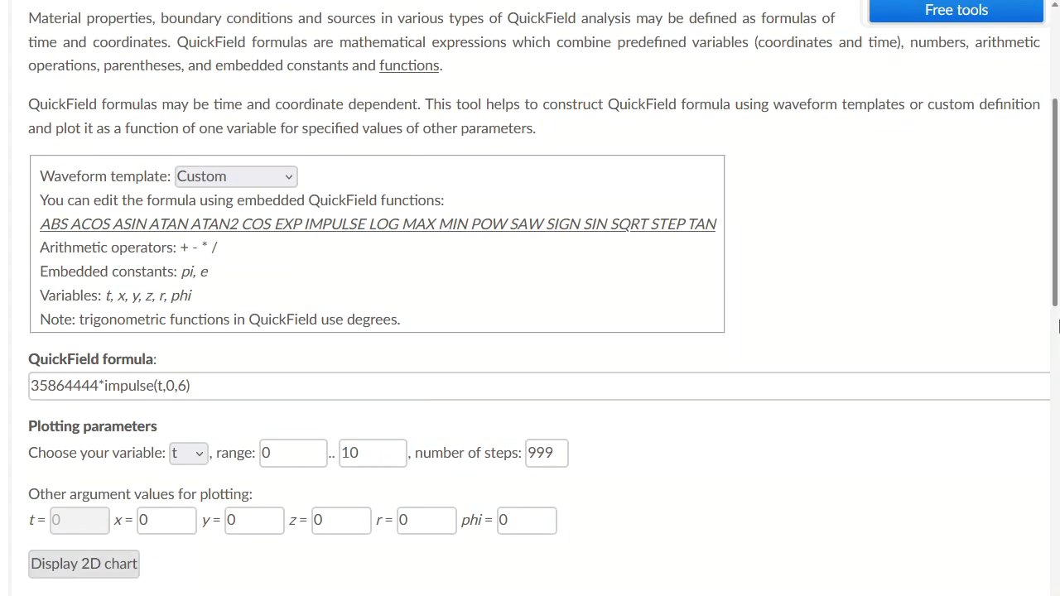
# - Set the t range start to -1 and redisplay the chart
pyautogui.scroll(-4, 1056, 270)
pyautogui.scroll(2, 663, 422)
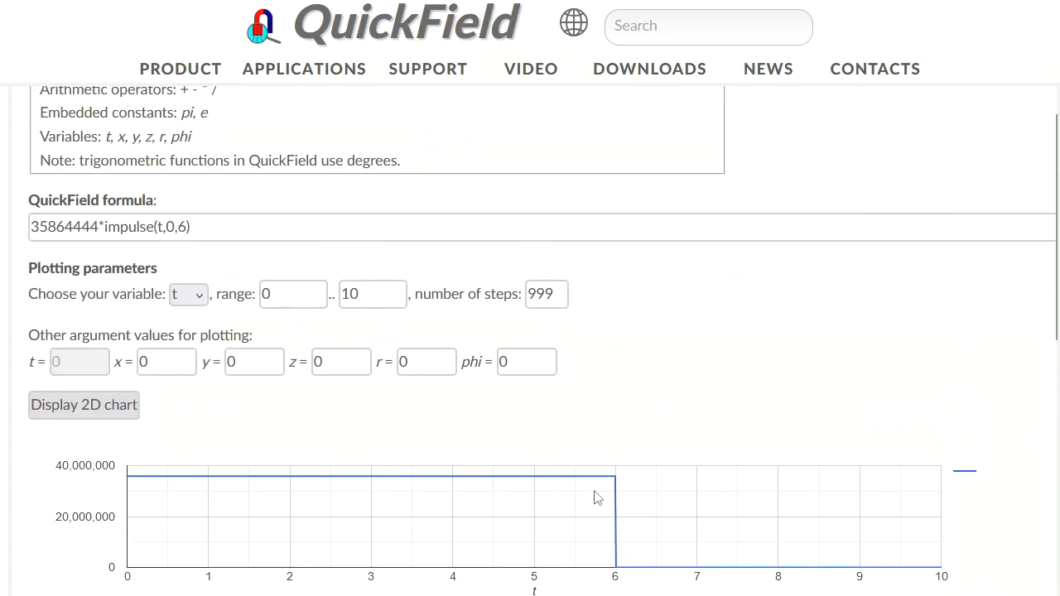
pyautogui.click(218, 288)
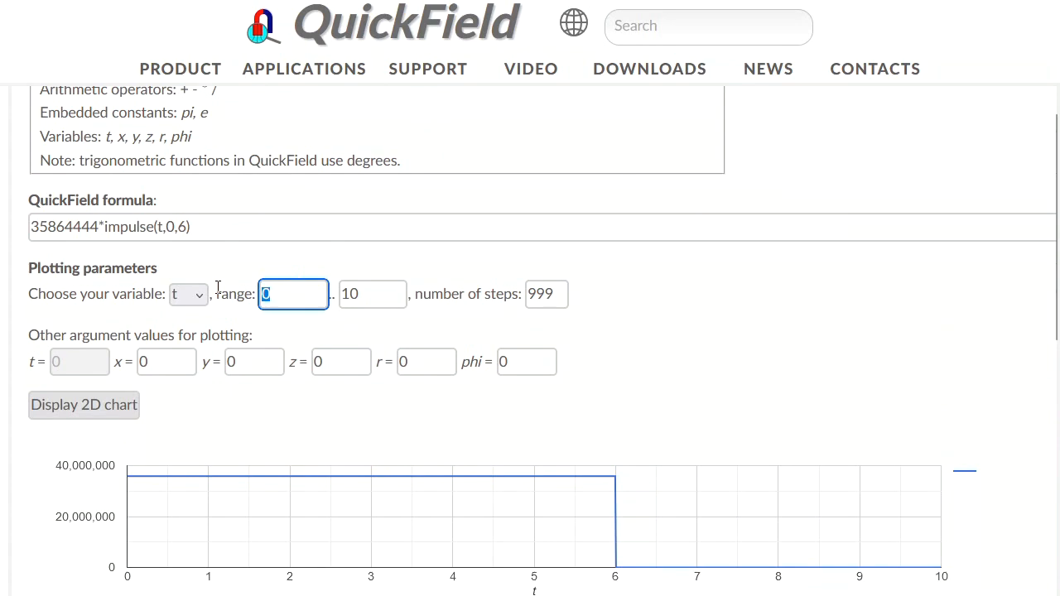
pyautogui.click(116, 406)
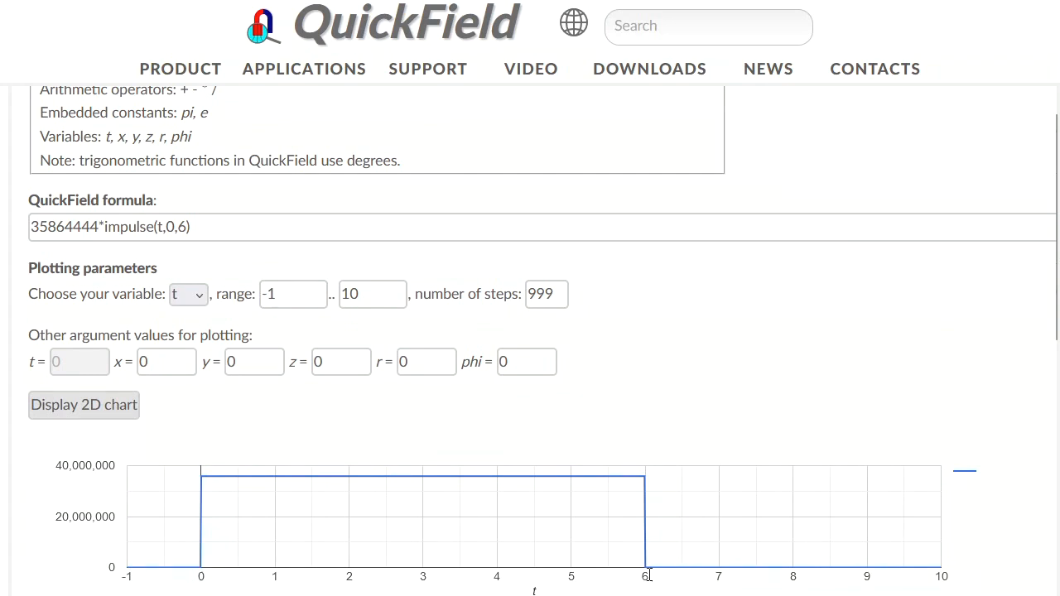
# - Extend the formula to 35864444*(impulse(t,0,6)+ impulse(t,0,6)) by wrapping and duplicating the impulse term
pyautogui.click(107, 227)
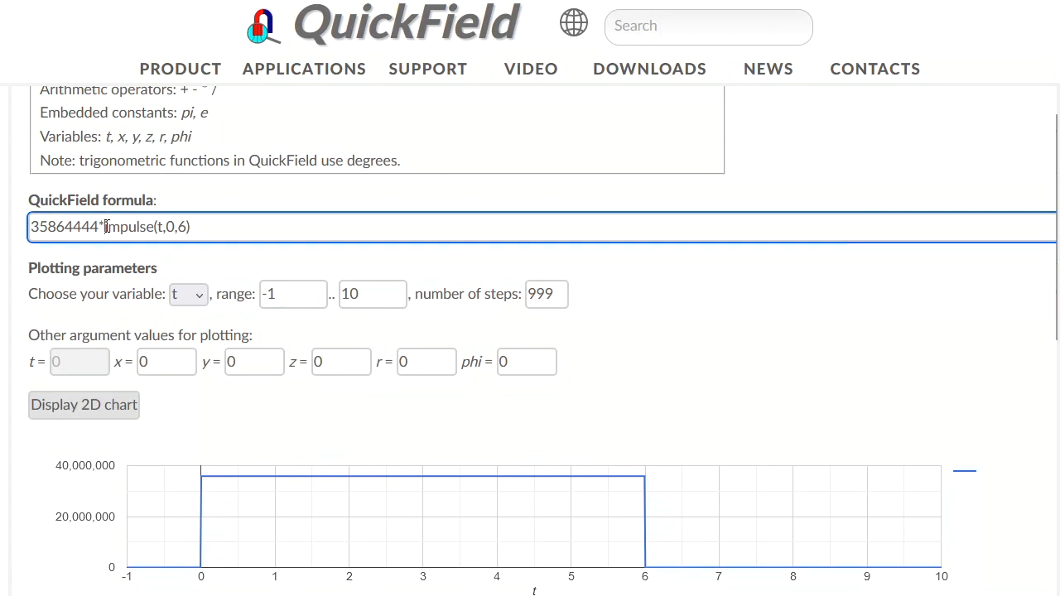
pyautogui.write('*')
pyautogui.press('BackSpace')
pyautogui.write('(')
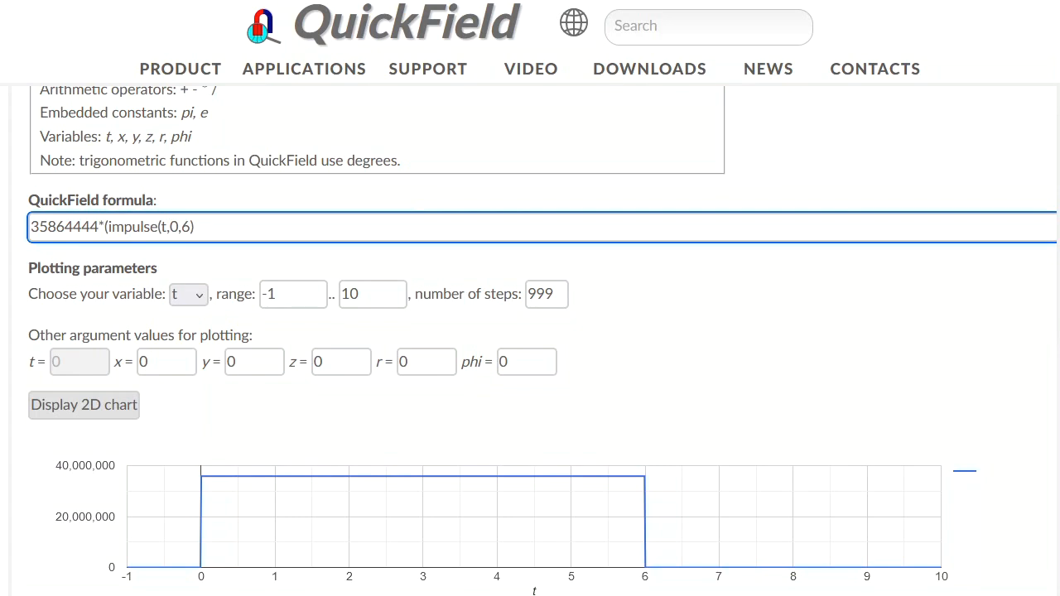
pyautogui.press('End')
pyautogui.write(')')
pyautogui.moveTo(135, 228); pyautogui.dragTo(194, 228)
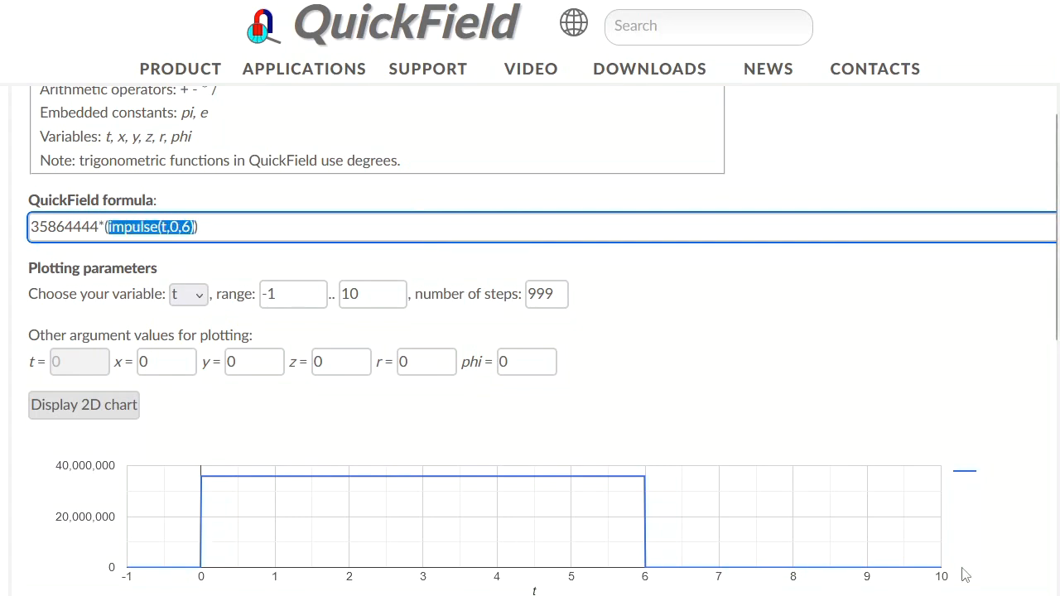
pyautogui.hotkey('ctrl', 'c')
pyautogui.press('Right')
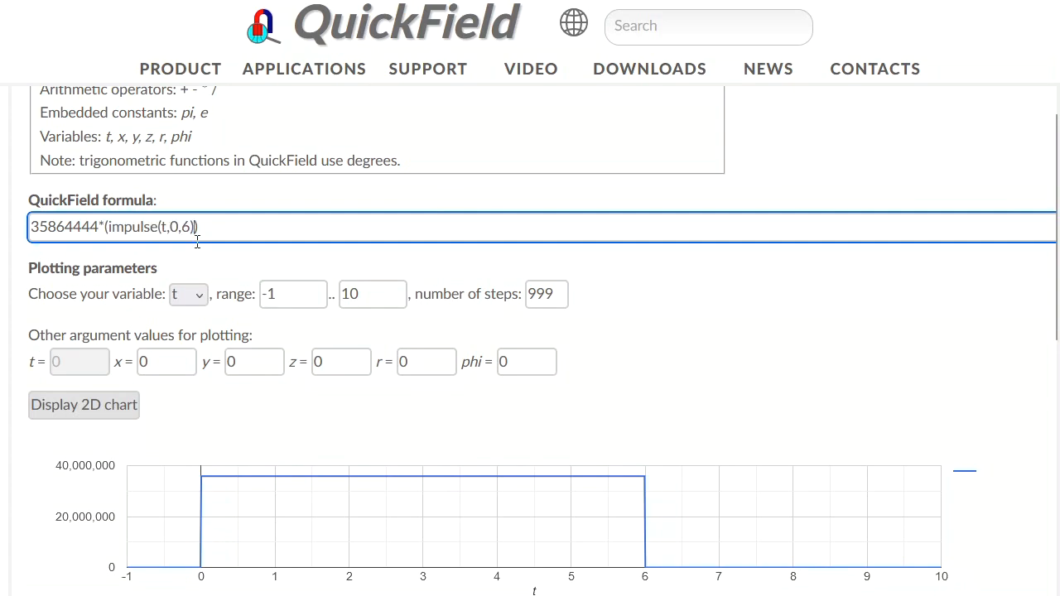
pyautogui.hotkey('ctrl', 'v')
pyautogui.click(194, 228)
pyautogui.write('+')
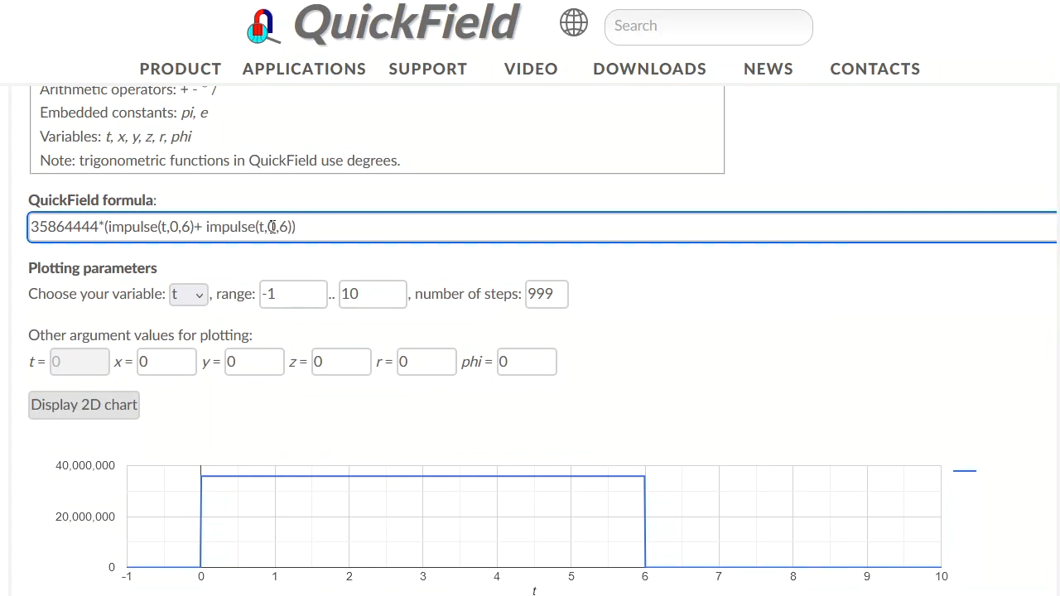
# - Change the second impulse to impulse(t,10,16), set the range end to 20, and display the chart
pyautogui.click(270, 227)
pyautogui.write('1')
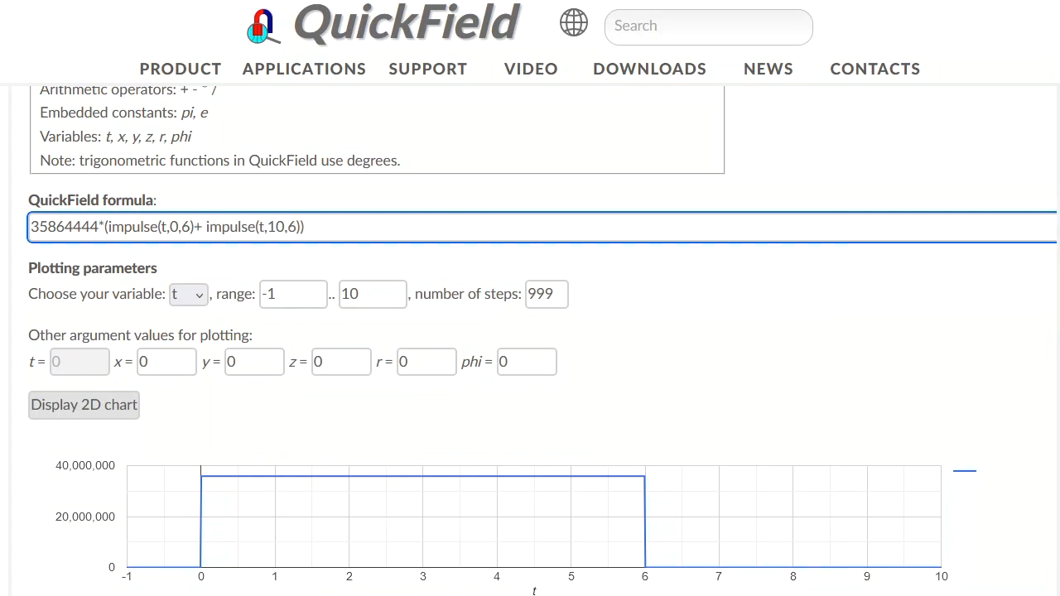
pyautogui.click(291, 228)
pyautogui.write('1')
pyautogui.doubleClick(372, 289)
pyautogui.write('20')
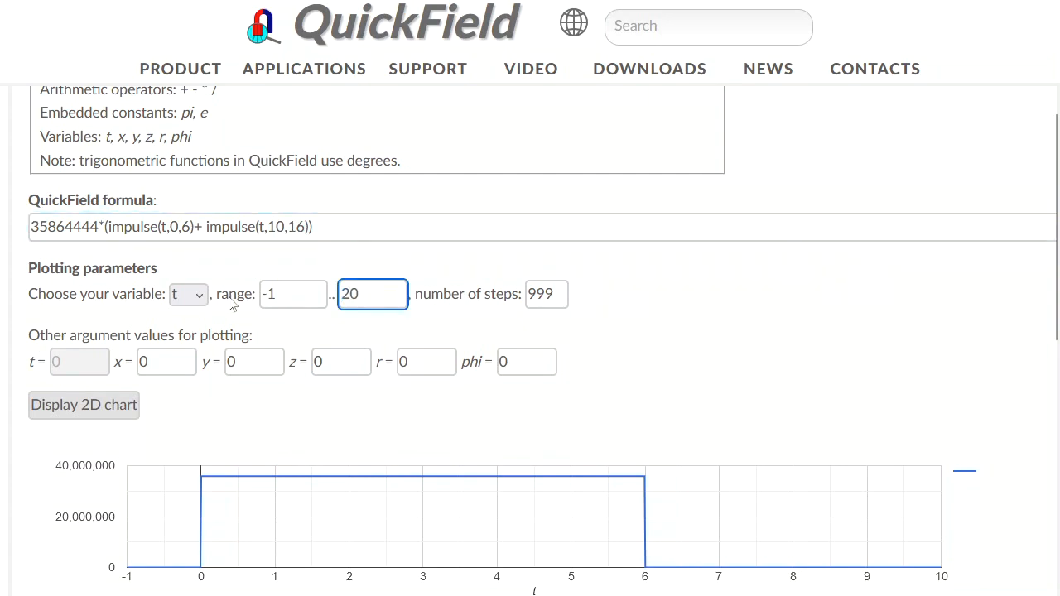
pyautogui.click(105, 406)
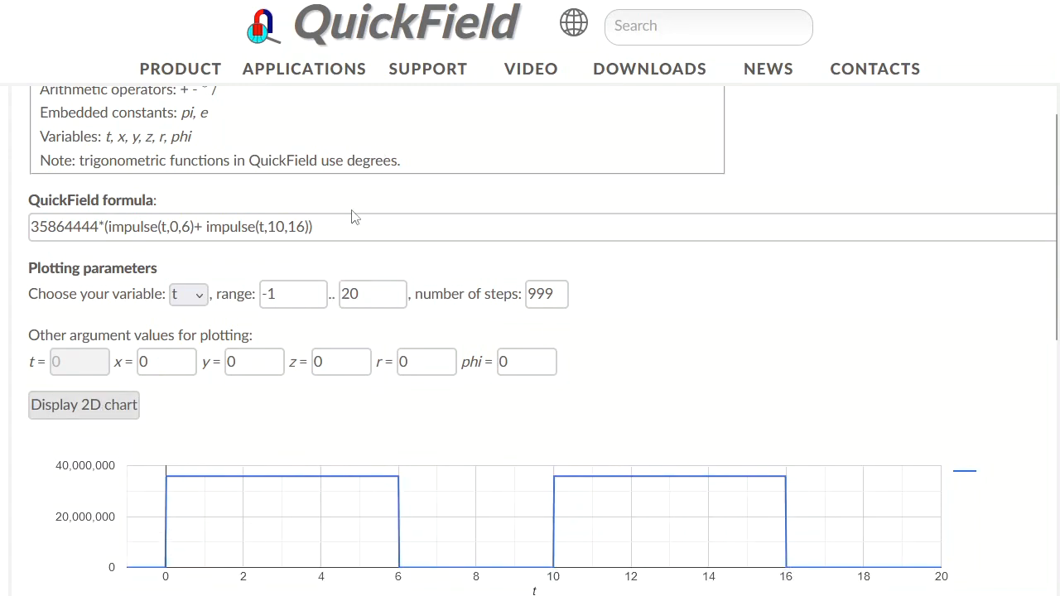
# - Copy the double-impulse expression and paste it over the impulse term of block label 1's heat source
pyautogui.moveTo(351, 217); pyautogui.dragTo(104, 227)
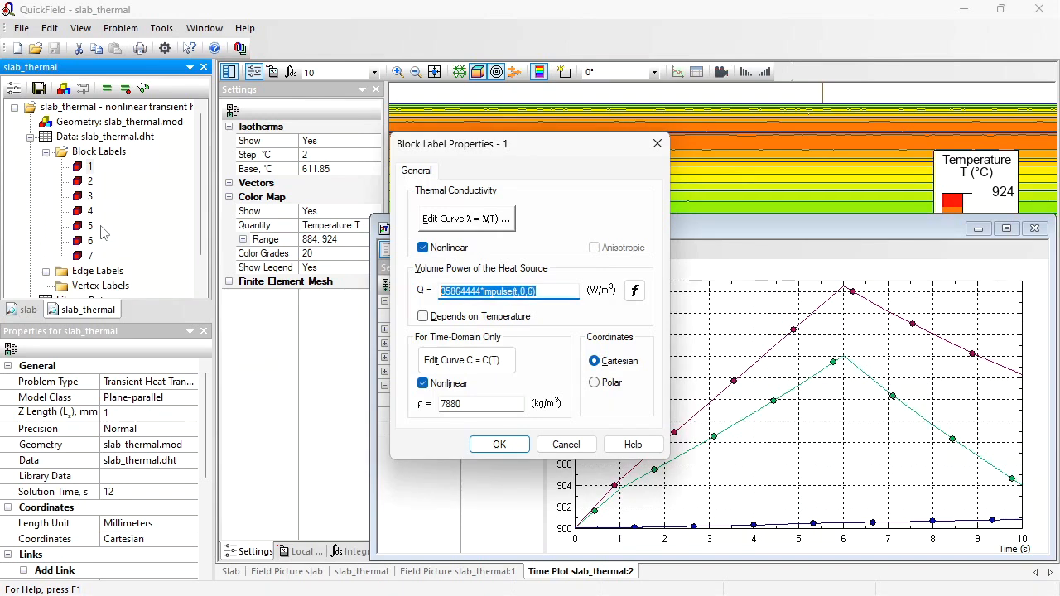
pyautogui.click(493, 295)
pyautogui.moveTo(483, 293); pyautogui.dragTo(585, 296)
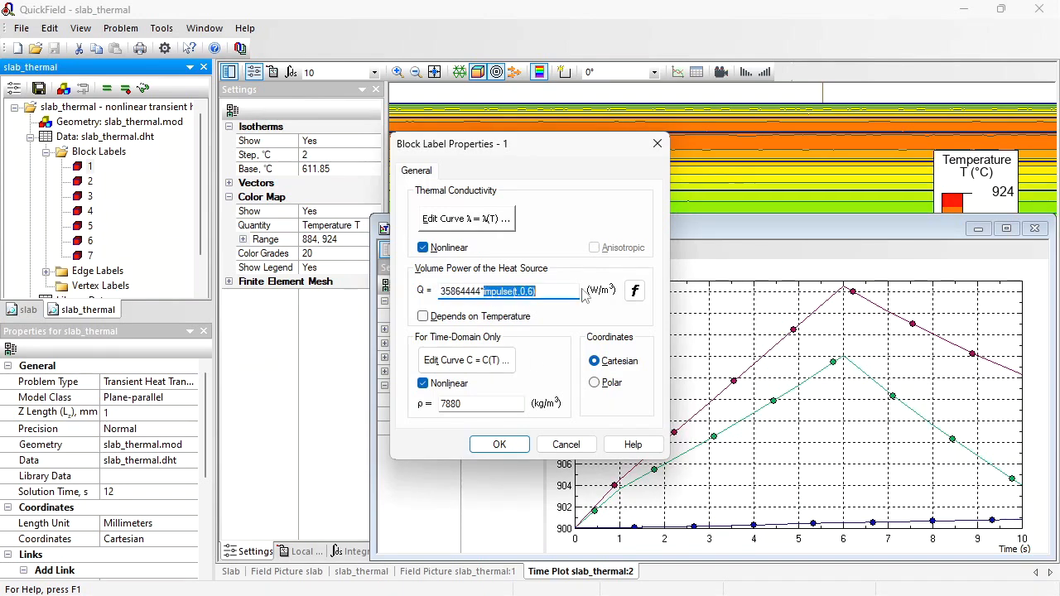
pyautogui.hotkey('ctrl', 'v')
pyautogui.press('Return')
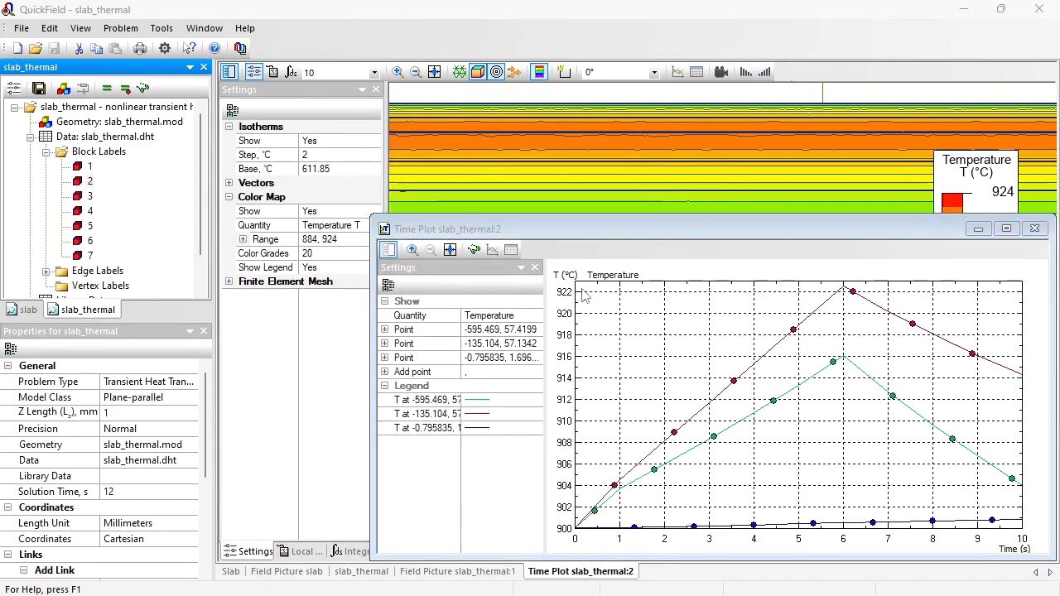
# - Replace the impulse term in the heat sources of block labels 2 through 7 with the same double-impulse expression
pyautogui.press('Down')
pyautogui.press('Return')
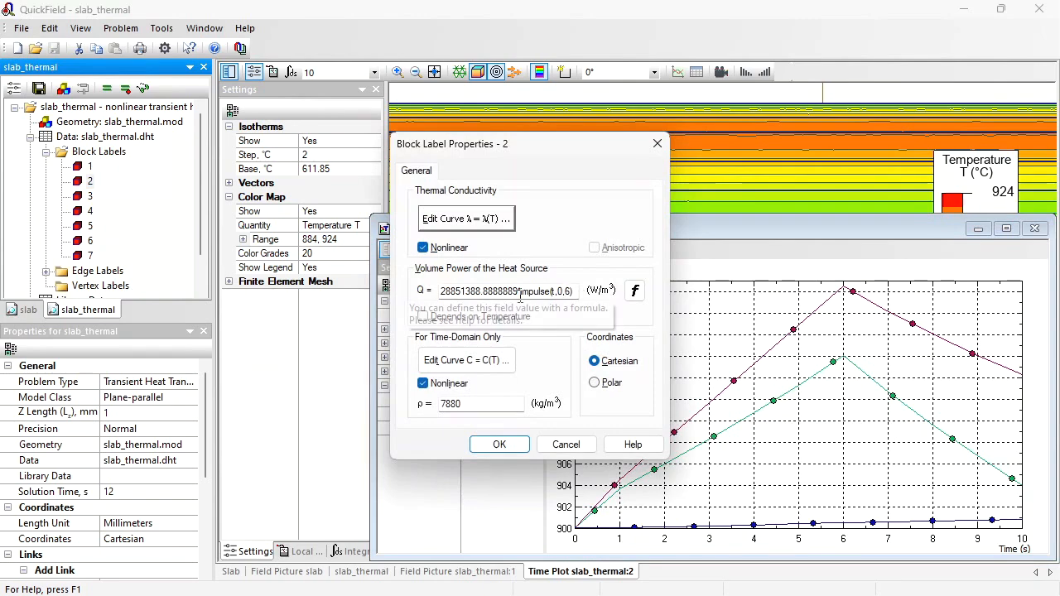
pyautogui.moveTo(520, 291); pyautogui.dragTo(617, 296)
pyautogui.press('Return')
pyautogui.press('Down')
pyautogui.press('Return')
pyautogui.press('Return')
pyautogui.press('Down')
pyautogui.press('Return')
pyautogui.press('Return')
pyautogui.press('Down')
pyautogui.press('Return')
pyautogui.moveTo(520, 292); pyautogui.dragTo(646, 294)
pyautogui.press('Return')
pyautogui.press('Down')
pyautogui.press('Return')
pyautogui.press('Return')
pyautogui.press('Down')
pyautogui.press('Return')
pyautogui.press('Delete')
pyautogui.hotkey('ctrl', 'v')
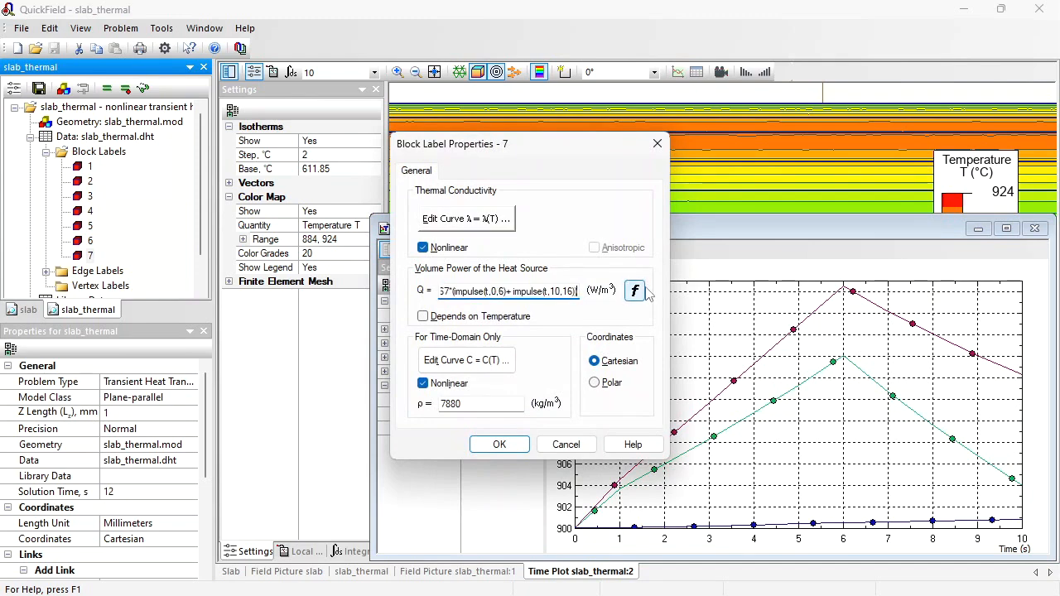
pyautogui.press('Return')
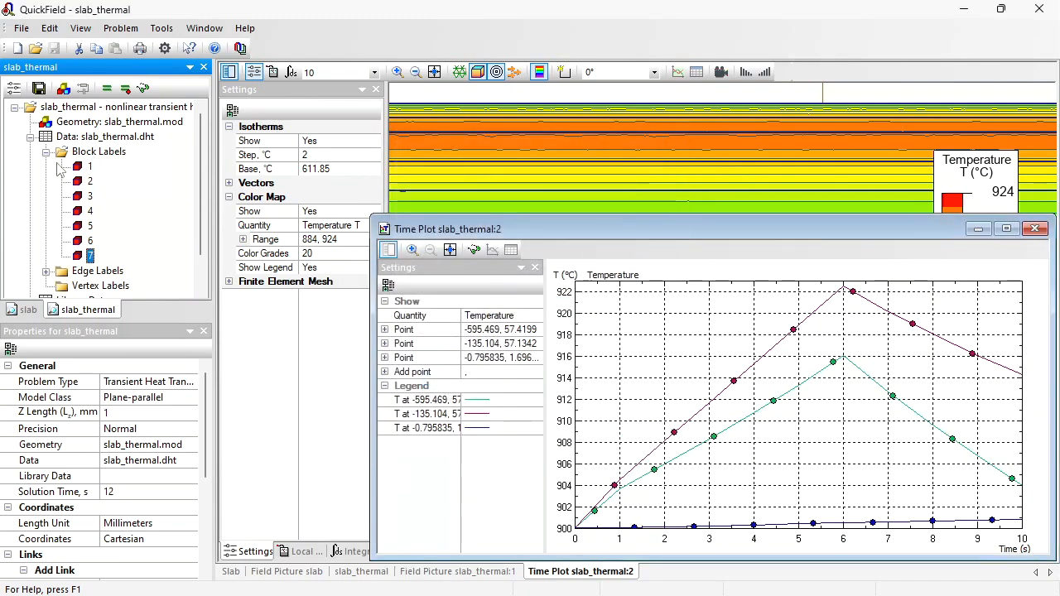
# - Set the problem's calculation time to 20 s
pyautogui.click(14, 89)
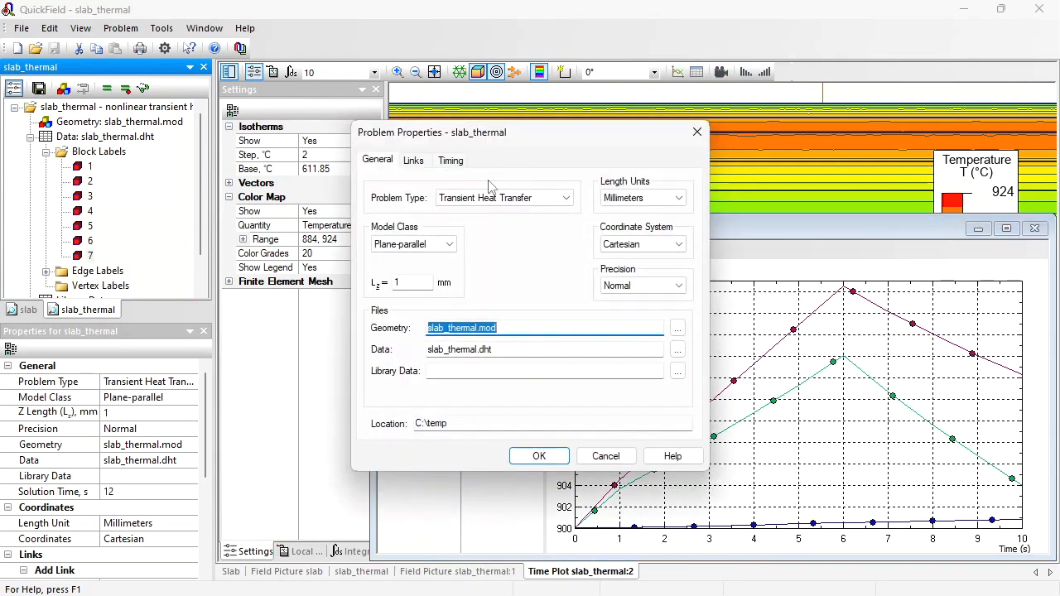
pyautogui.click(459, 165)
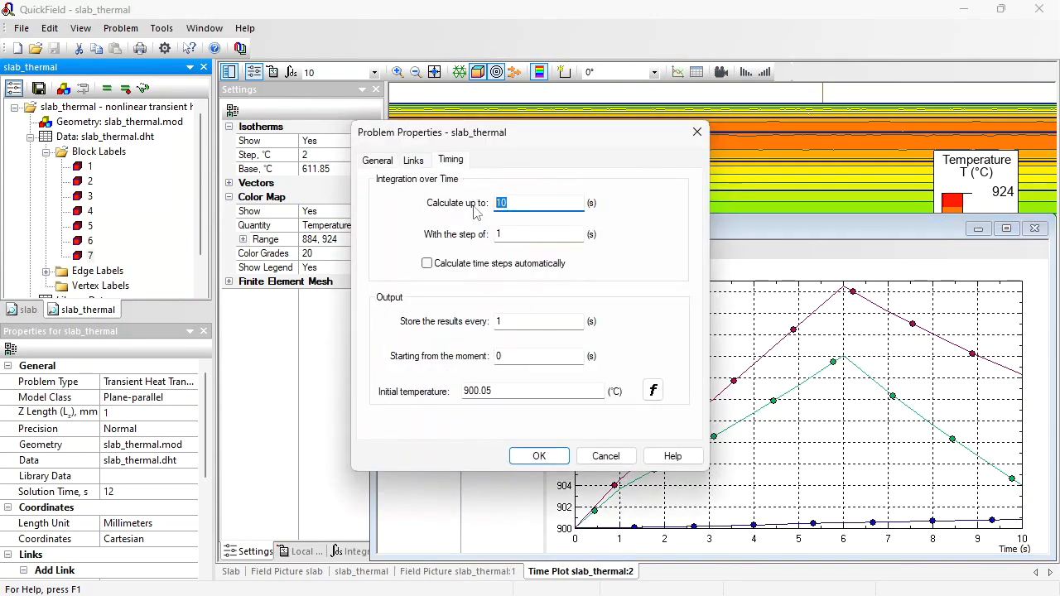
pyautogui.write('20')
pyautogui.click(539, 456)
# - Solve the problem, open the results, and zoom into the slab's left end
pyautogui.click(106, 88)
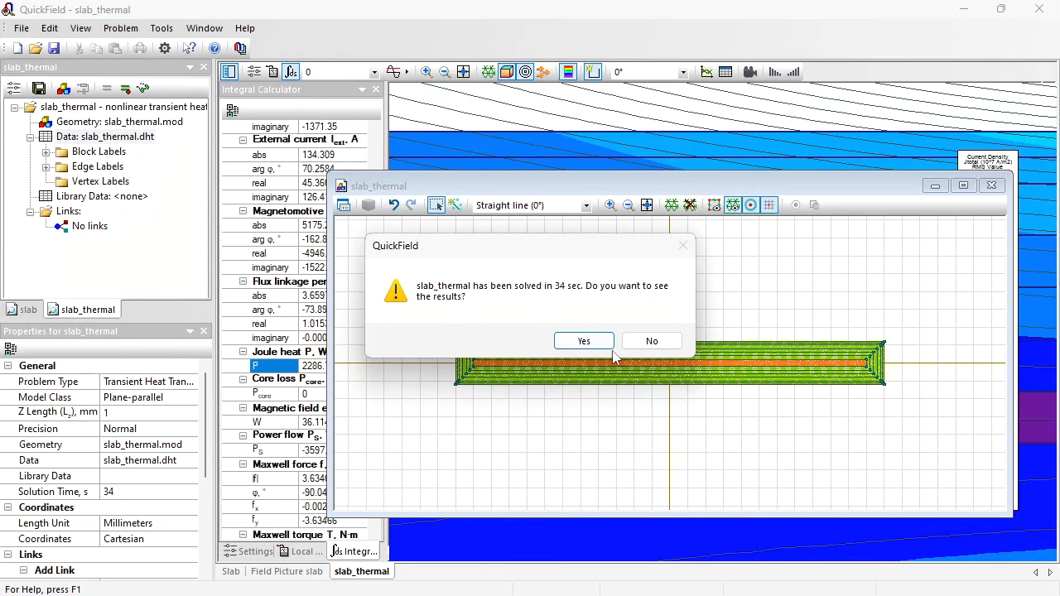
pyautogui.click(582, 341)
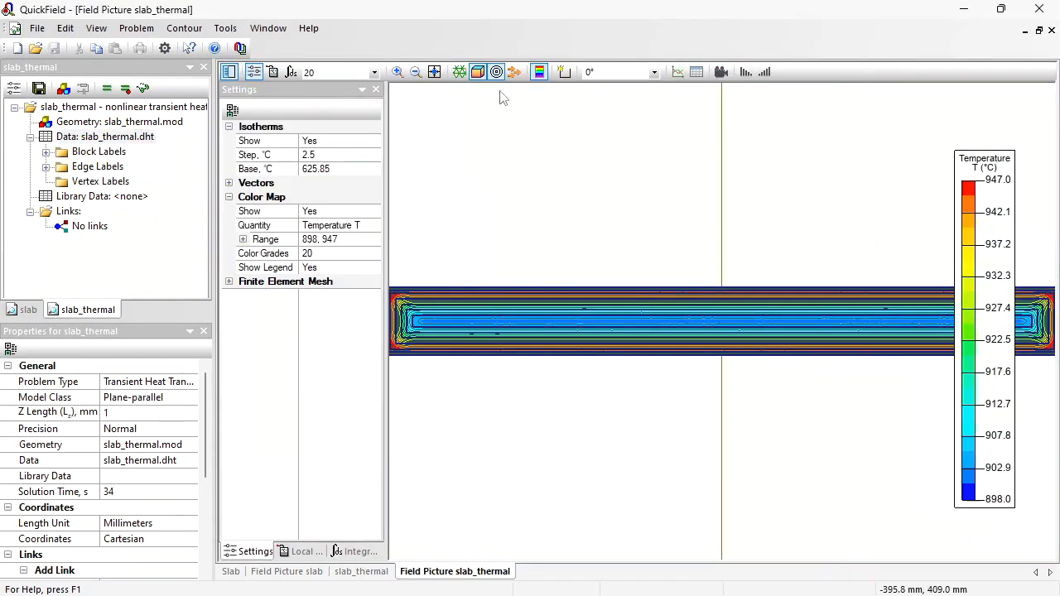
pyautogui.click(399, 73)
pyautogui.moveTo(565, 253); pyautogui.dragTo(435, 343)
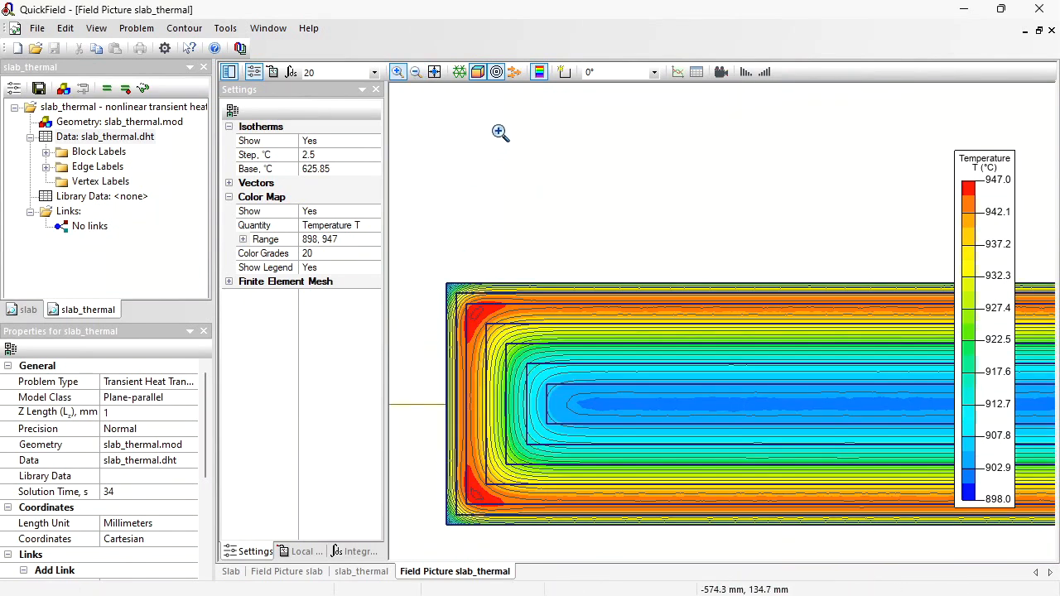
pyautogui.click(398, 72)
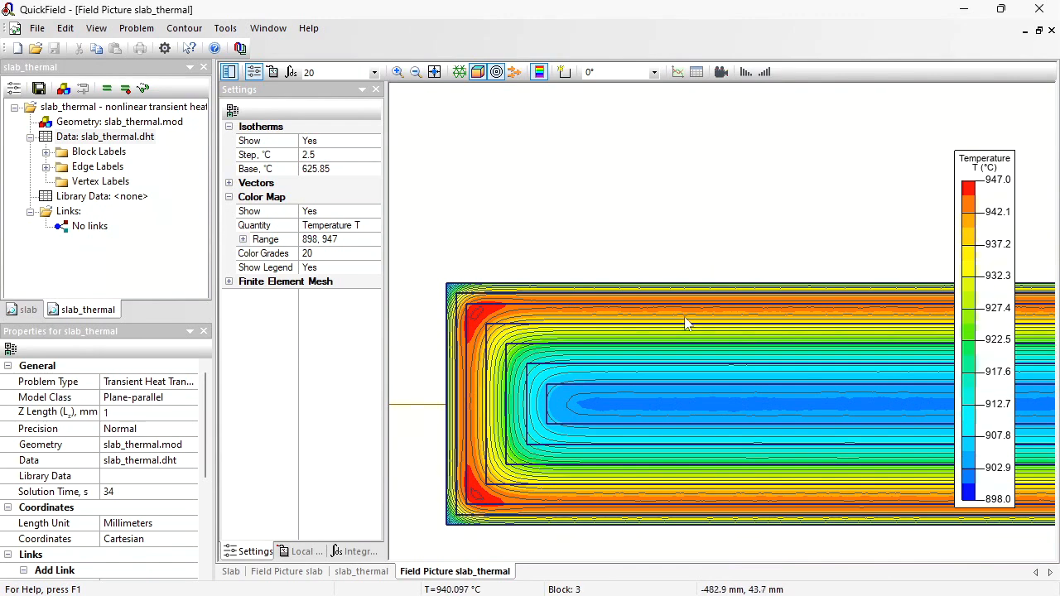
# - Create a time plot of temperature at a point in the slab's outer layer near its upper left corner
pyautogui.rightClick(767, 291)
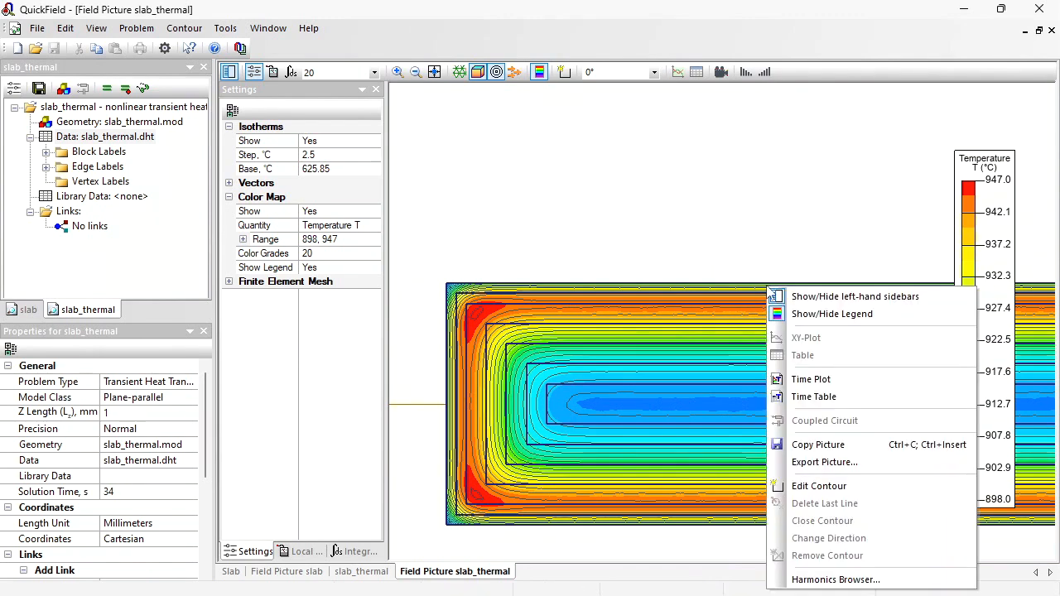
pyautogui.click(857, 379)
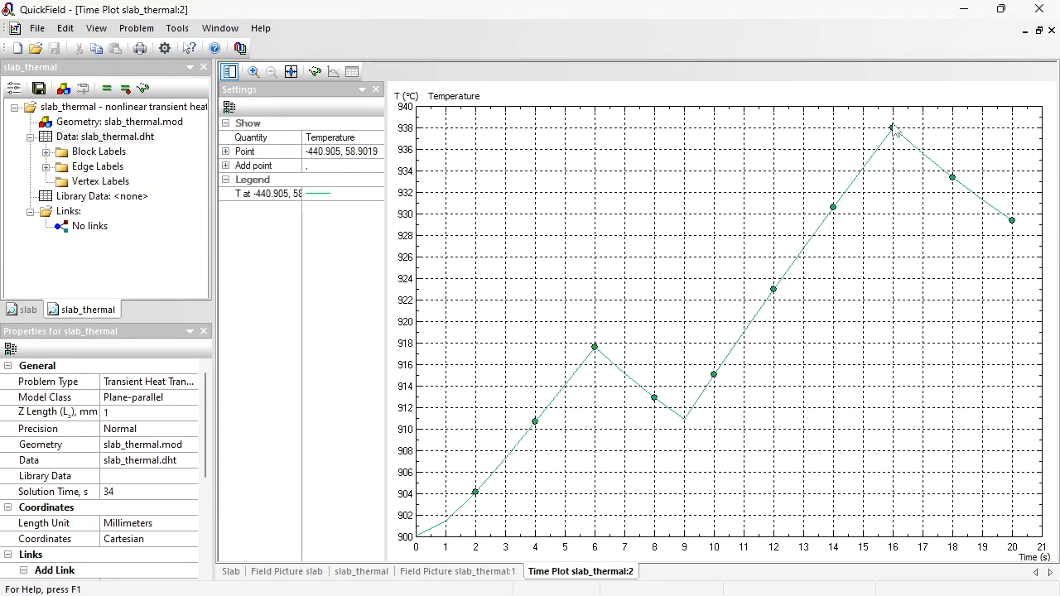
# - Return to the field picture and create a time plot of temperature at a point in the slab's central core
pyautogui.click(458, 572)
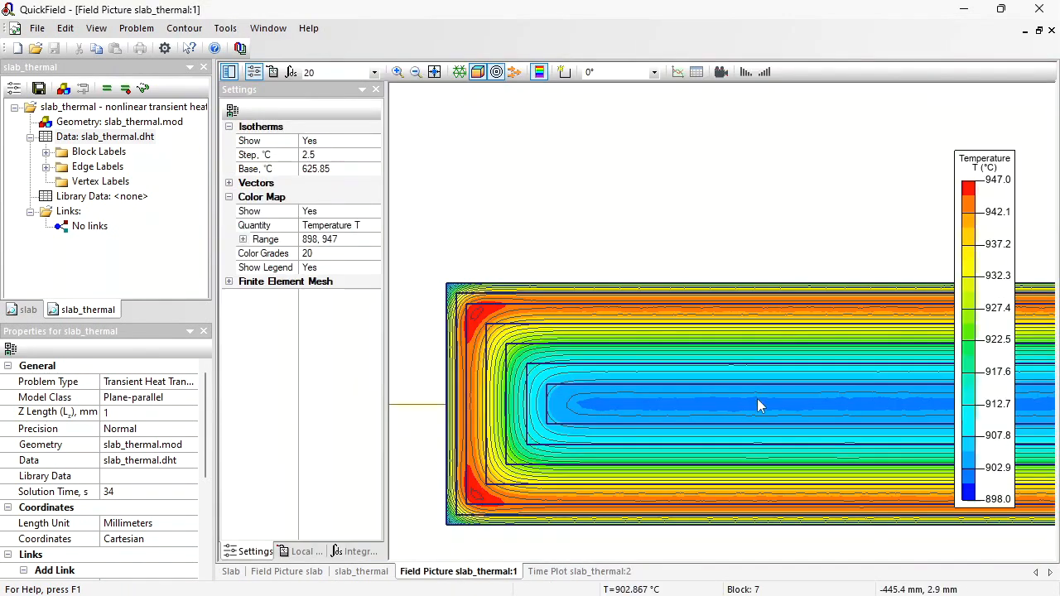
pyautogui.rightClick(757, 402)
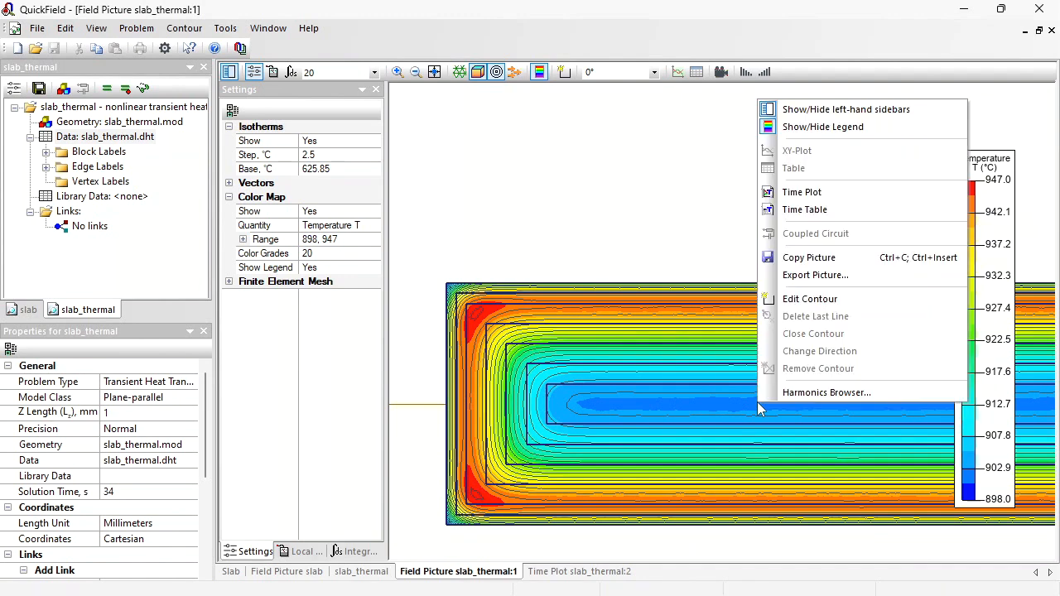
pyautogui.click(801, 192)
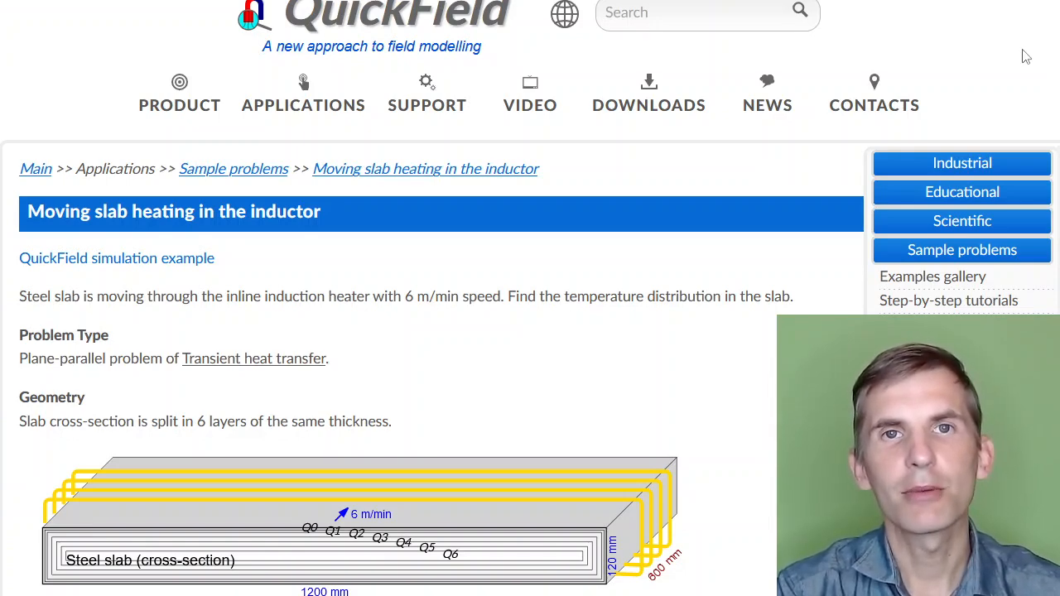
# - Scroll through the Moving slab heating in the inductor web page to review its solution, results and temperature-versus-time chart
pyautogui.scroll(-8, 764, 275)
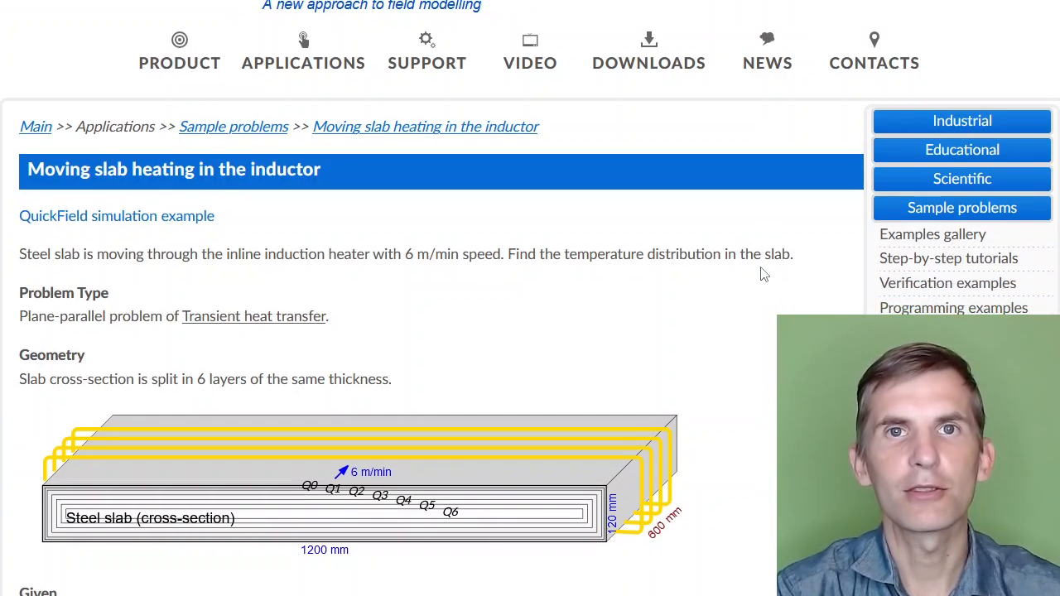
pyautogui.scroll(-5, 764, 274)
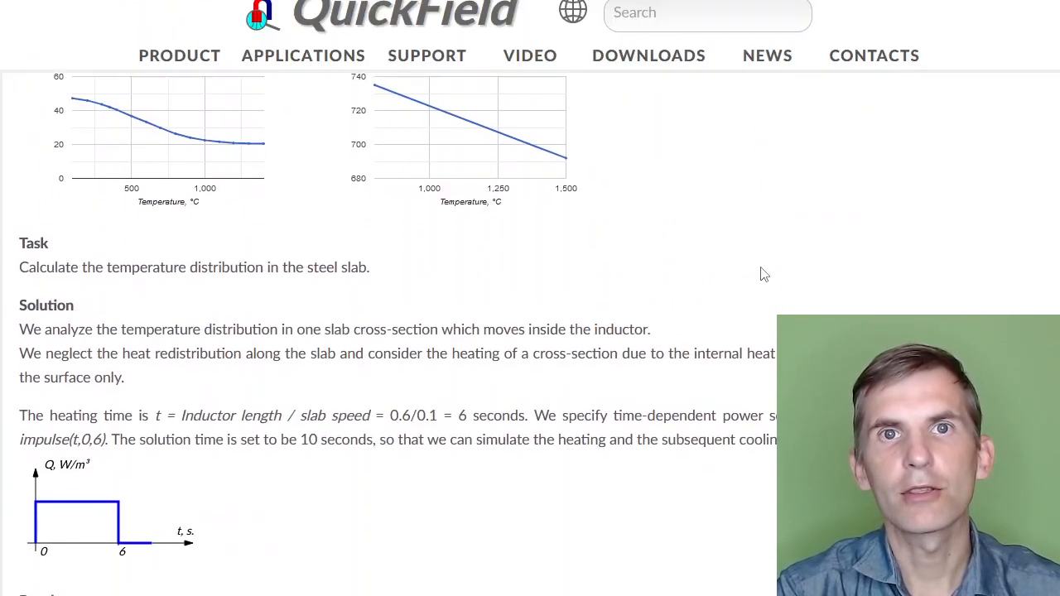
pyautogui.scroll(-3, 764, 274)
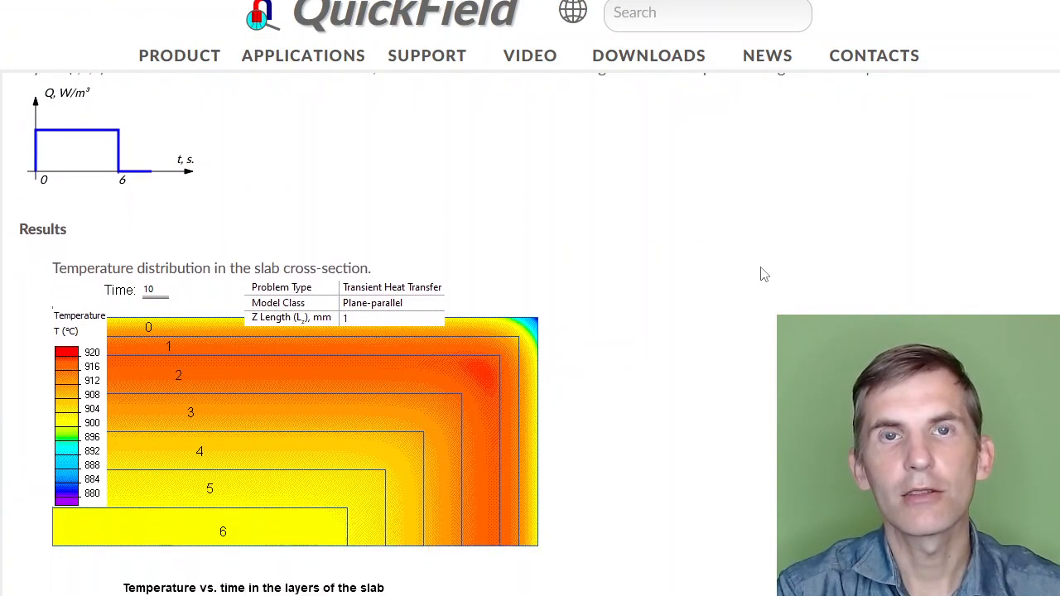
pyautogui.scroll(-1, 764, 274)
pyautogui.scroll(-4, 764, 274)
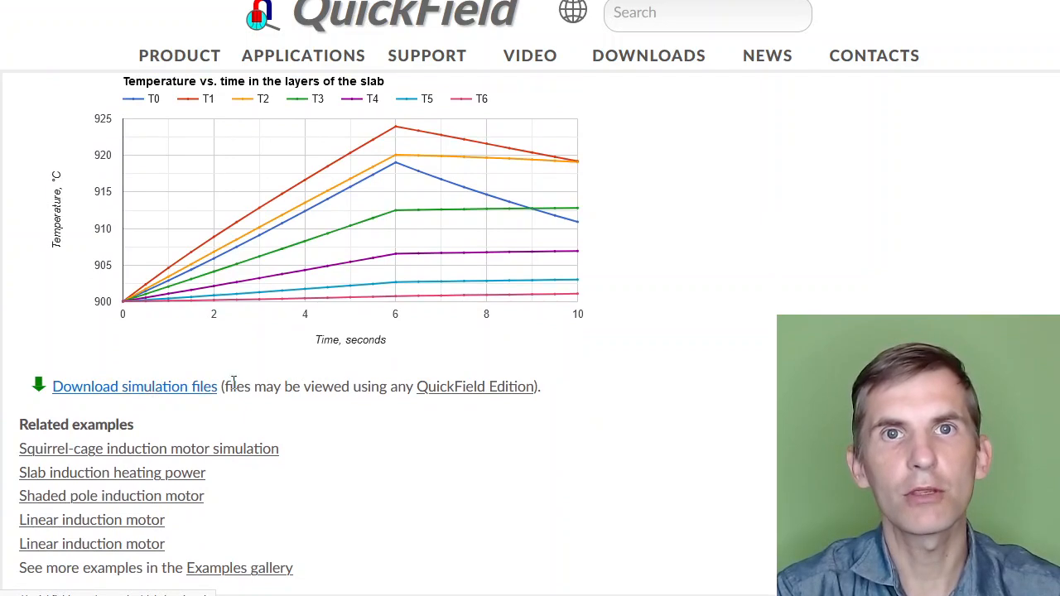
pyautogui.moveTo(461, 389)
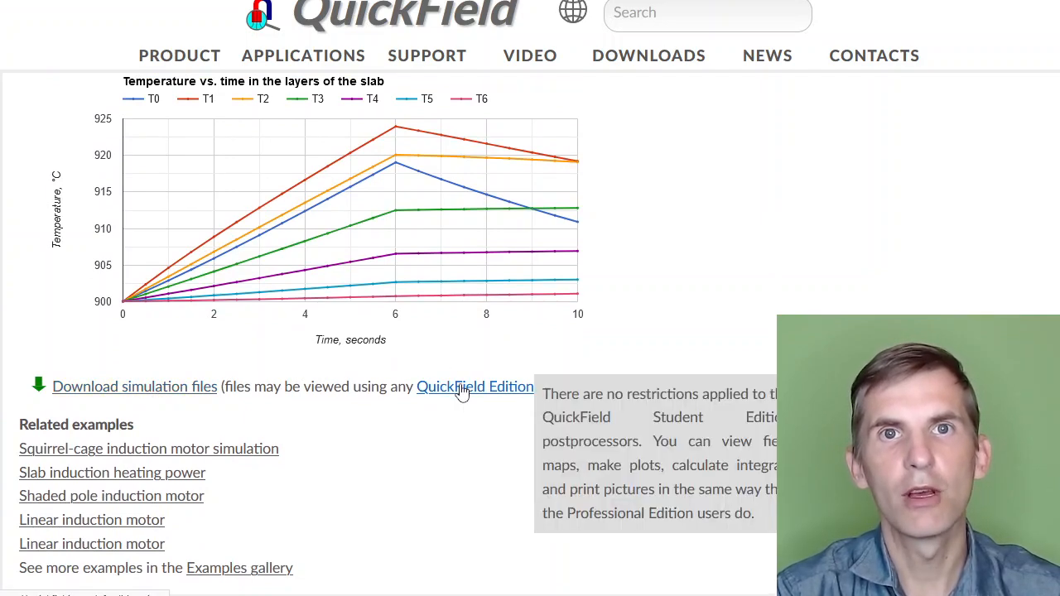